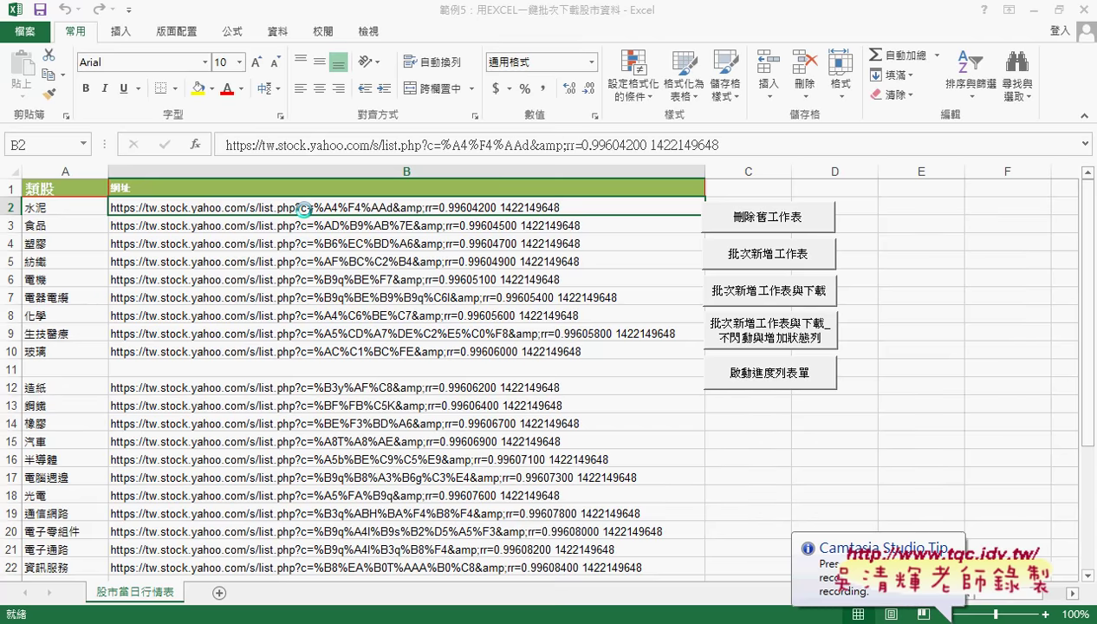
- Load the cement category address from cell B2 in a new Chrome tab, then open Yahoo's 當日行情 page
key("ctrl+c")
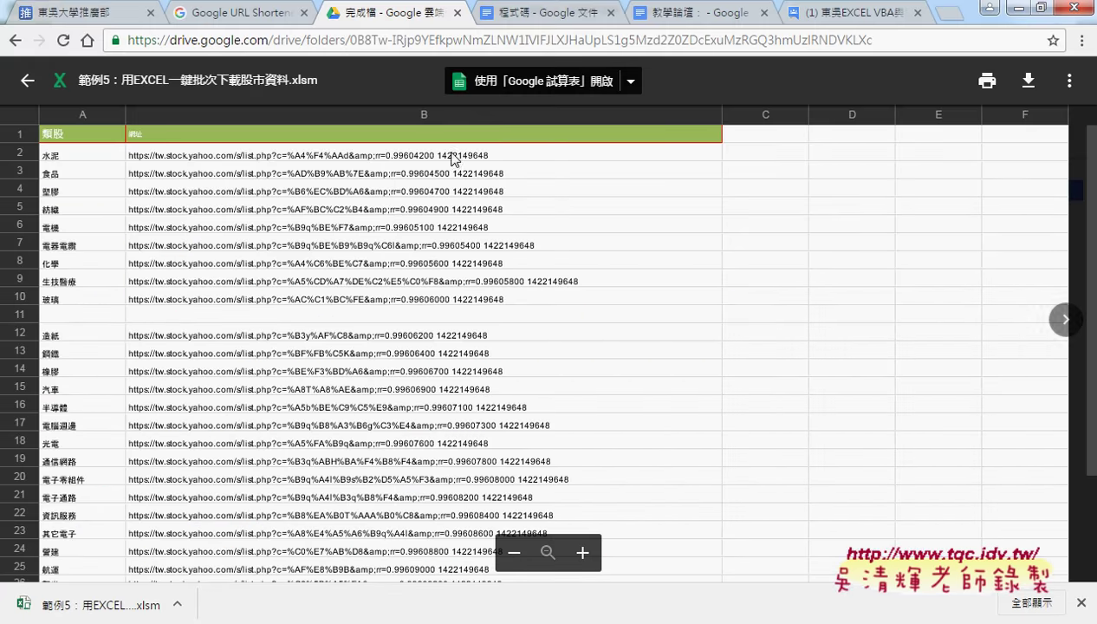
left_click(953, 12)
right_click(753, 47)
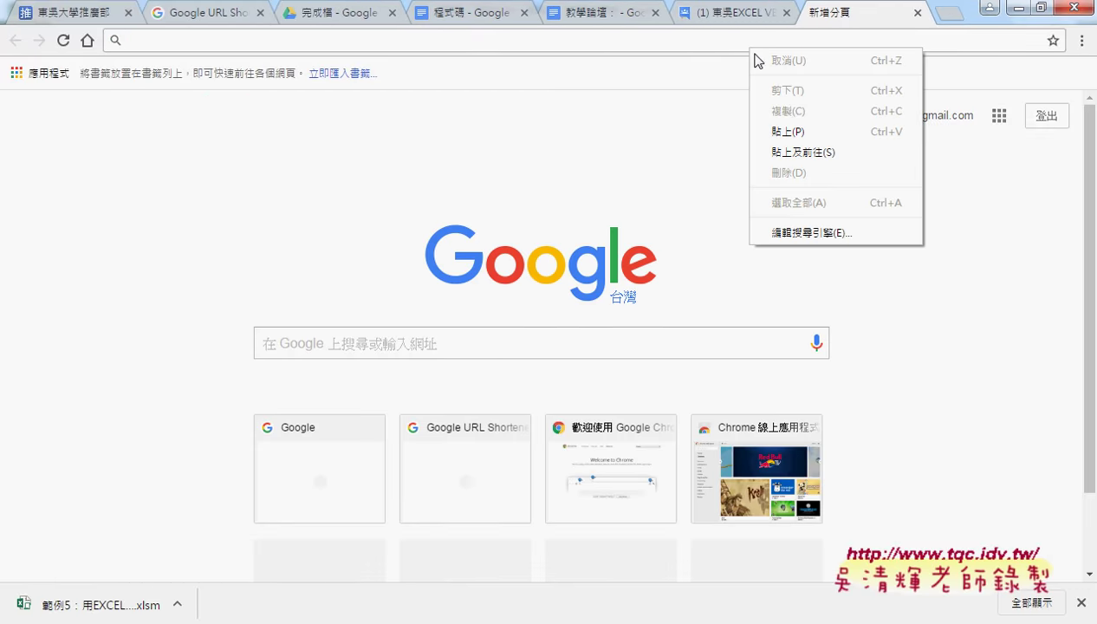
left_click(801, 147)
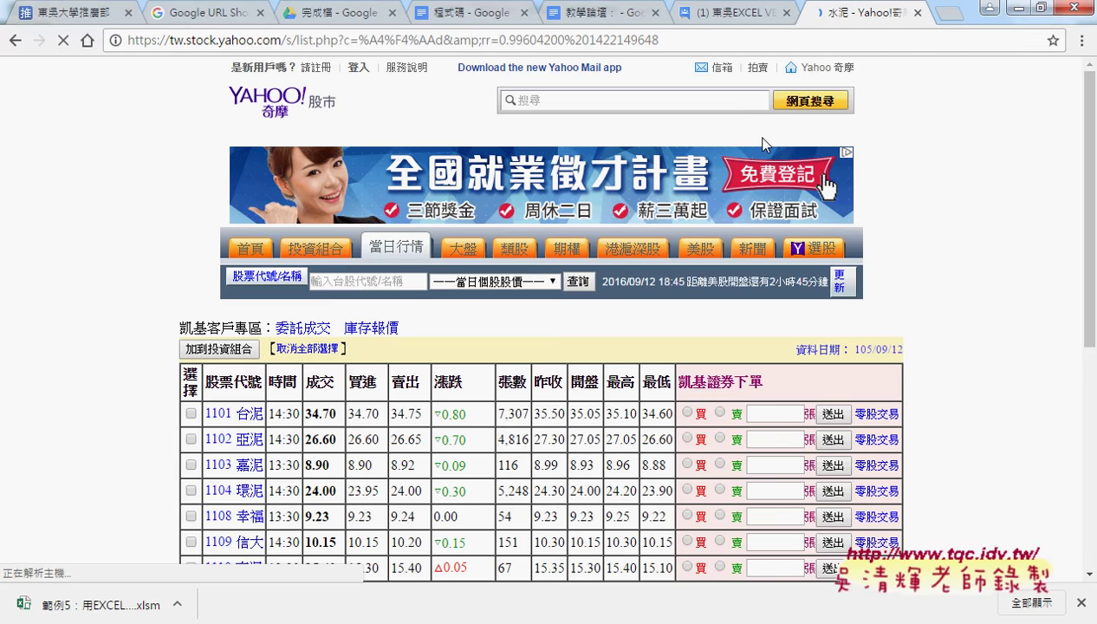
left_click(289, 113)
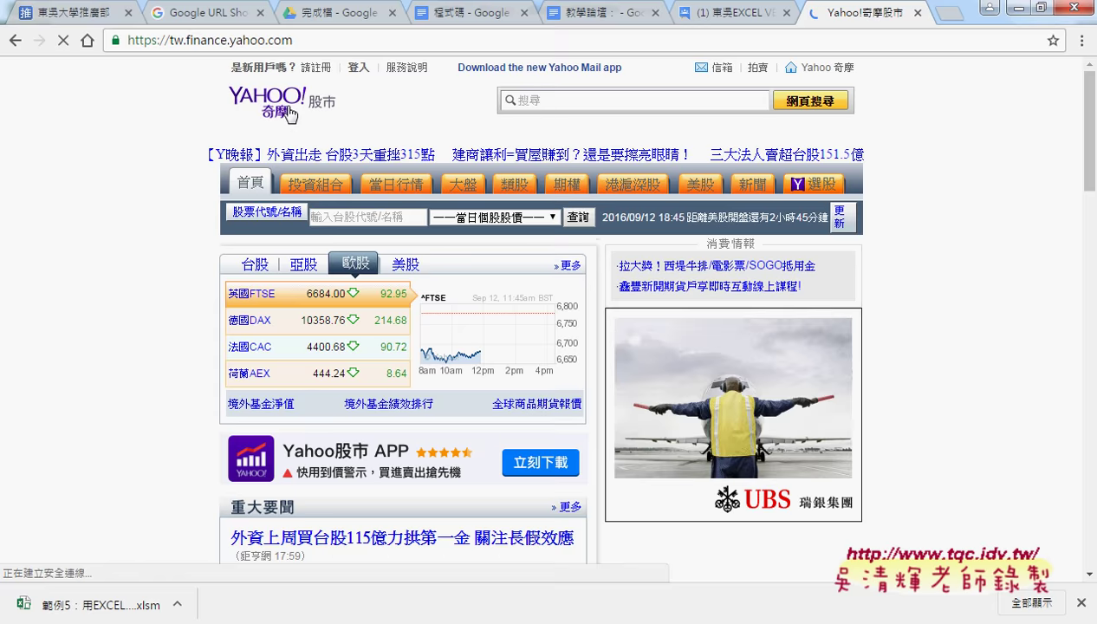
left_click(397, 185)
- Open the 水泥 (cement) quote table from the 集中市場當日行情表 category list
scroll(416, 364, "down", 1)
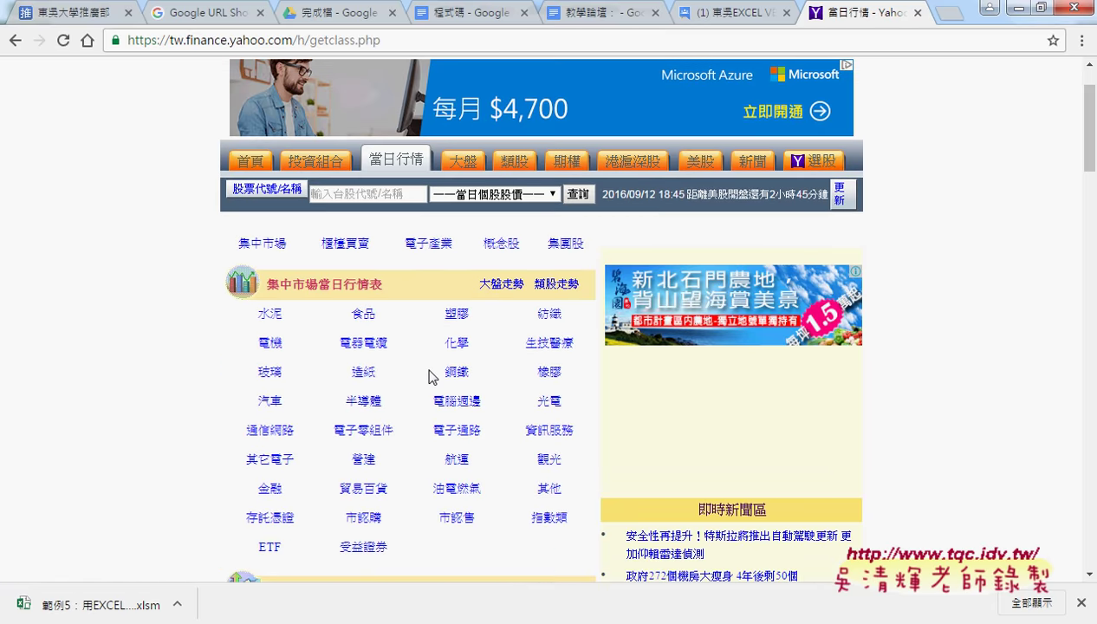
scroll(364, 321, "down", 1)
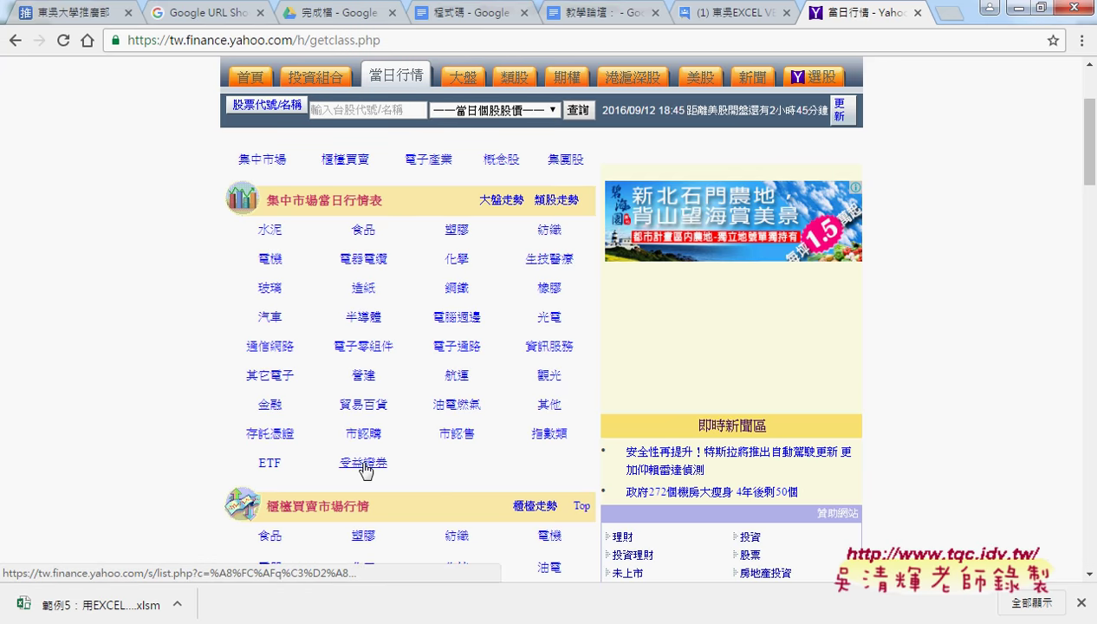
scroll(377, 208, "down", 1)
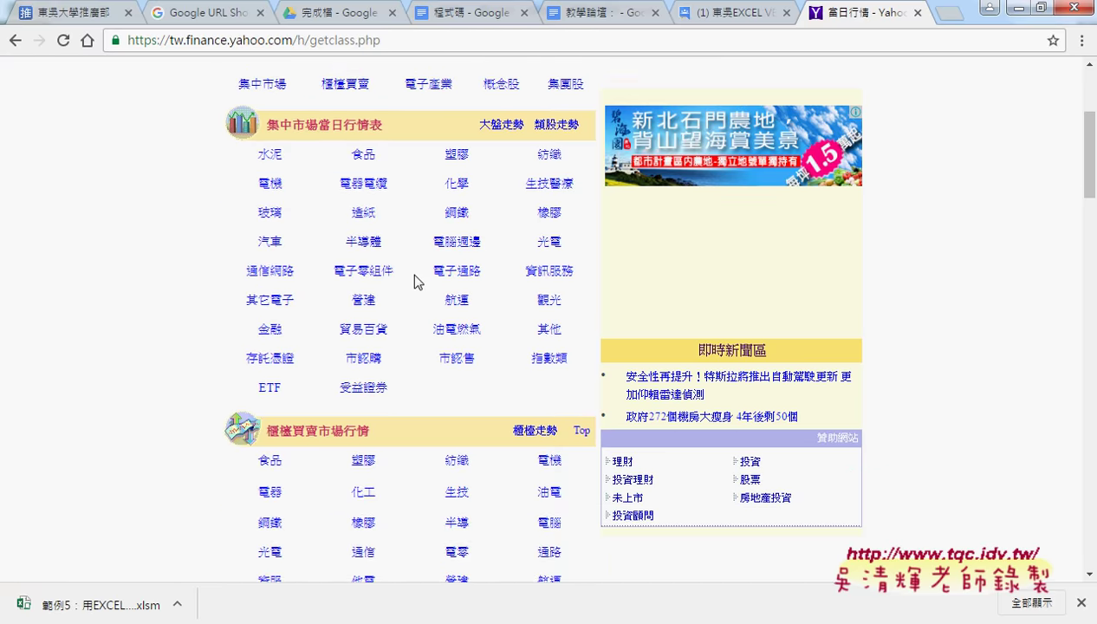
scroll(404, 346, "down", 1)
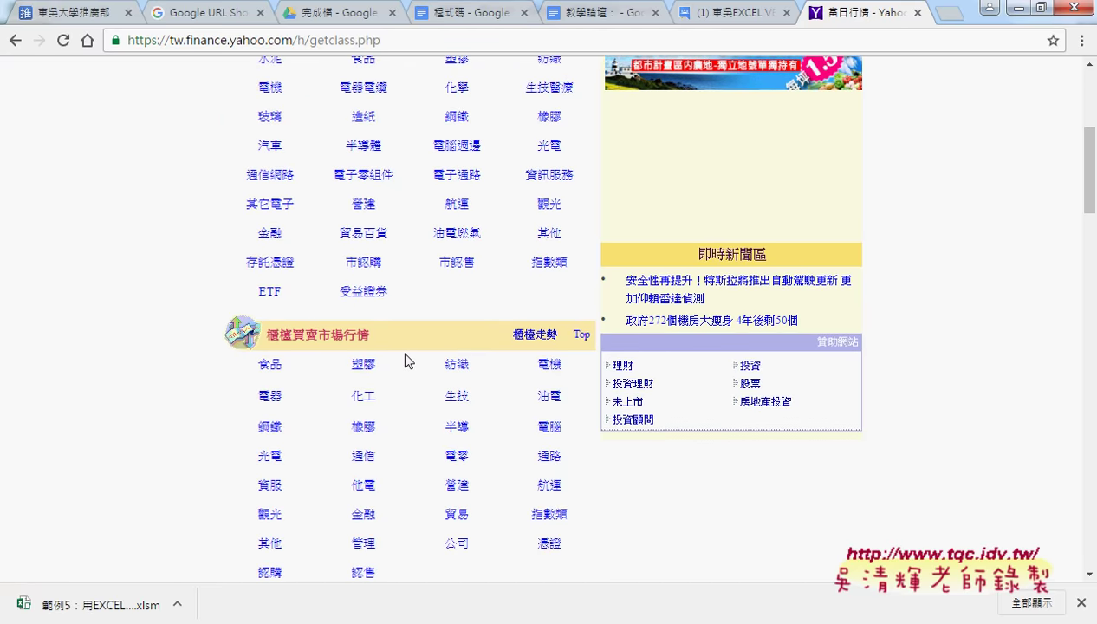
scroll(403, 360, "down", 1)
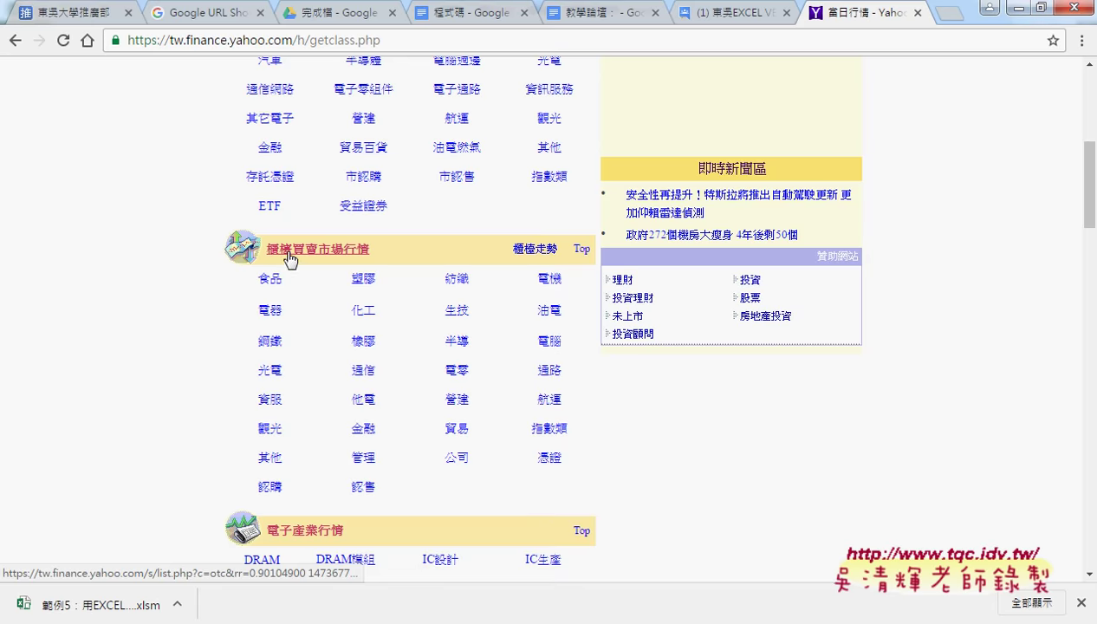
scroll(482, 455, "down", 2)
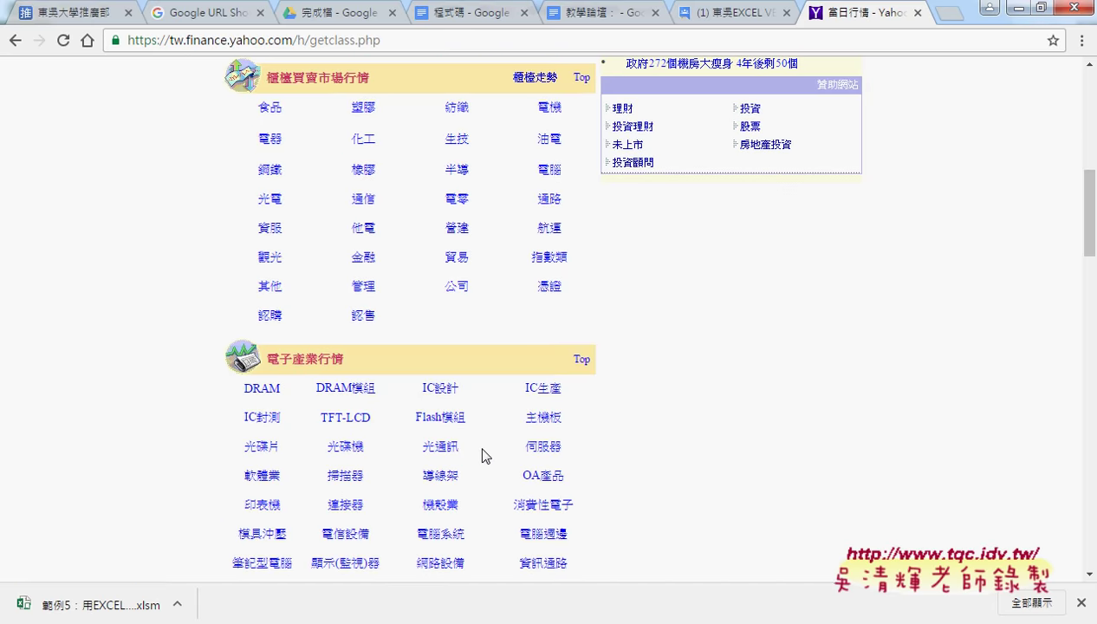
scroll(309, 361, "down", 1)
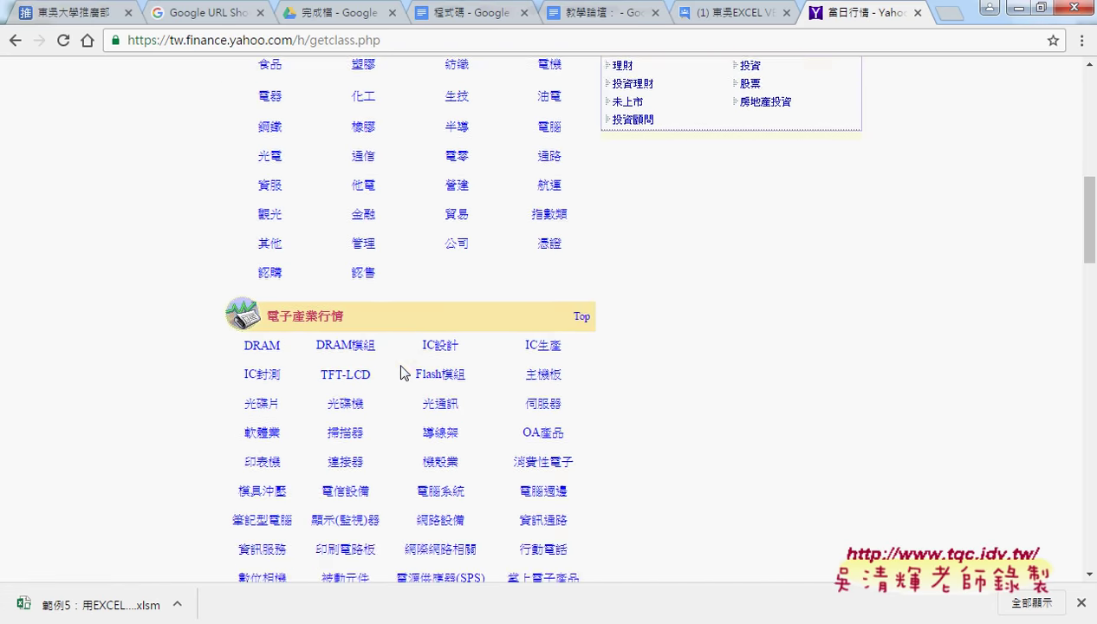
scroll(359, 347, "up", 5)
scroll(312, 294, "up", 1)
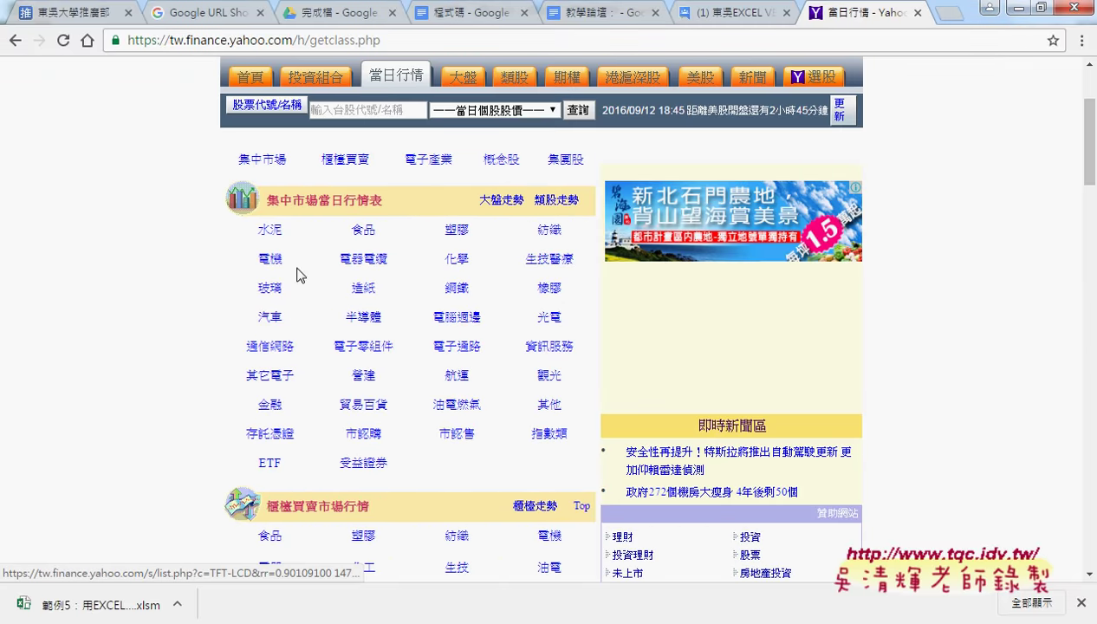
left_click(275, 234)
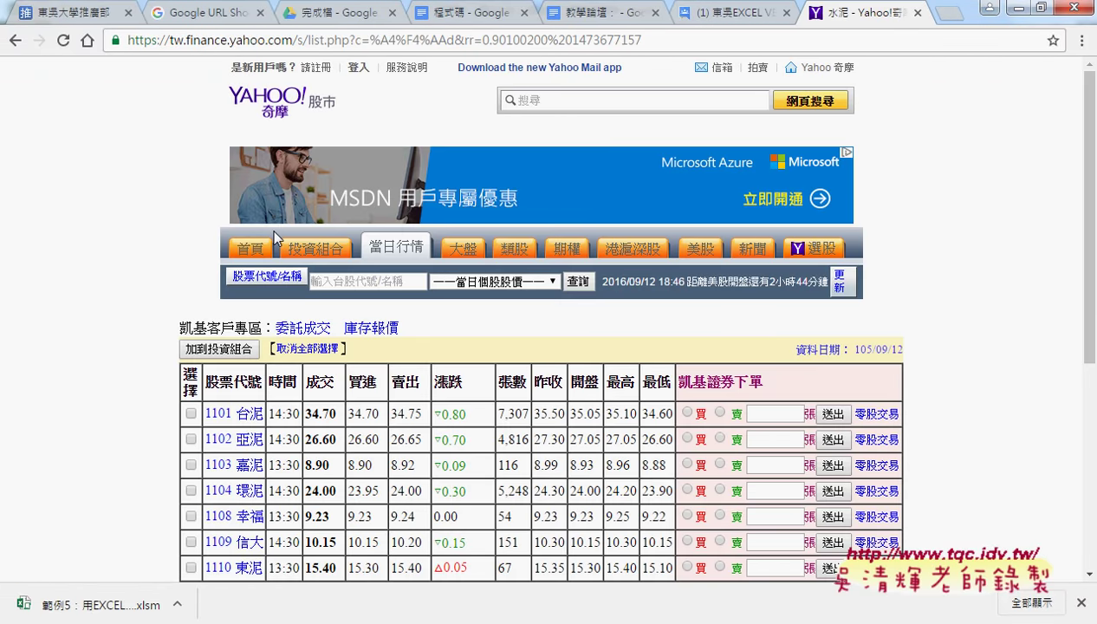
scroll(275, 235, "down", 2)
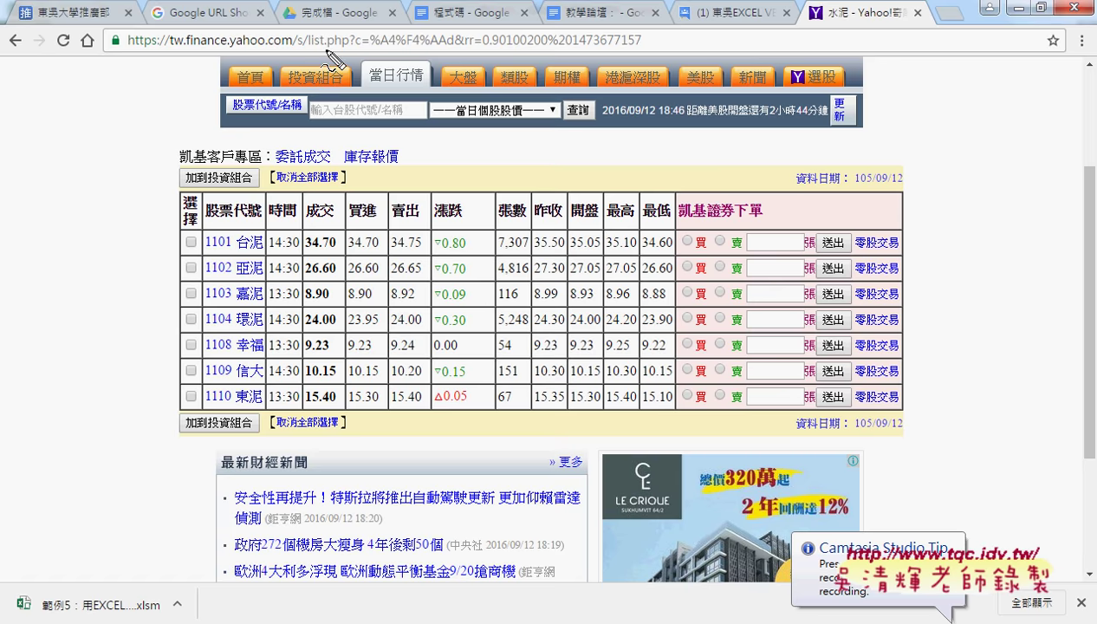
left_click_drag(326, 51, 468, 48)
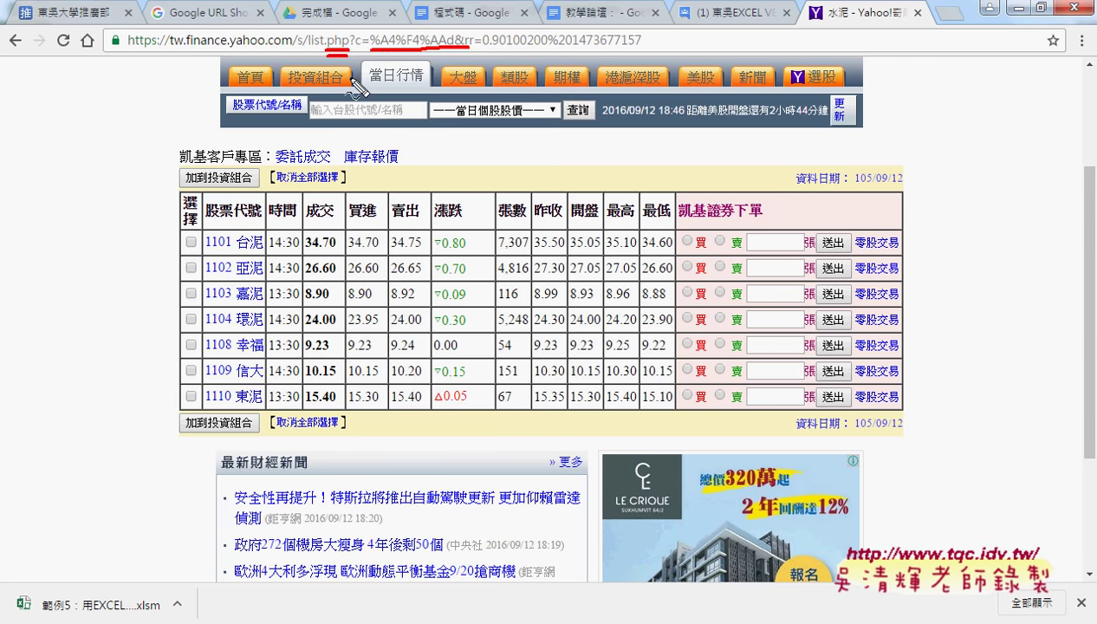
mouse_move(348, 77)
left_mouse_down()
mouse_move(378, 78)
mouse_move(379, 137)
left_mouse_up()
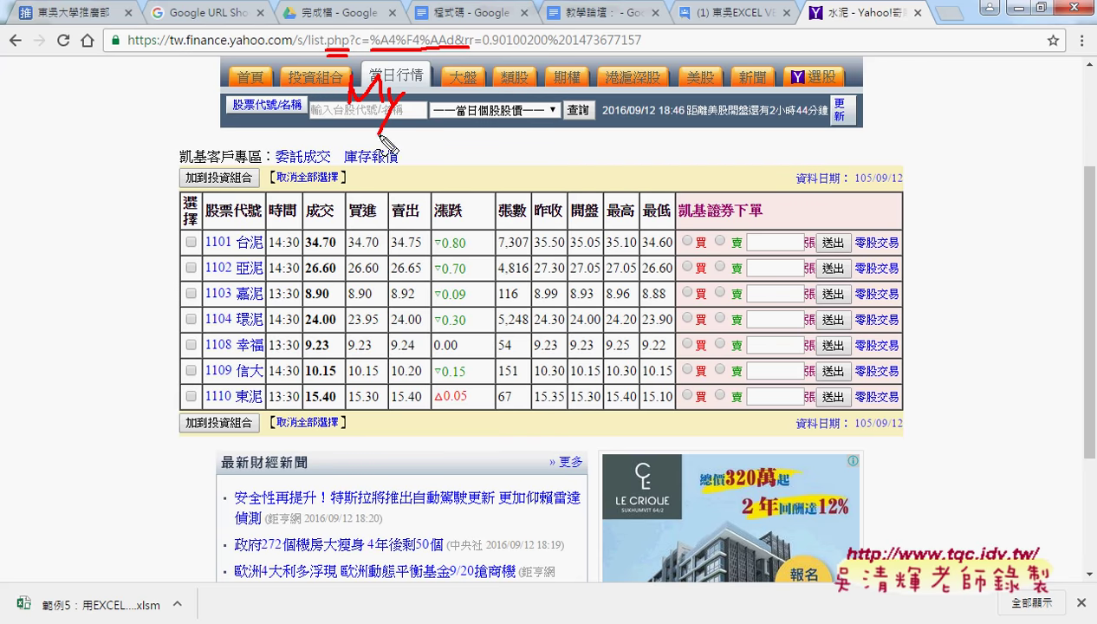
left_click_drag(427, 79, 414, 109)
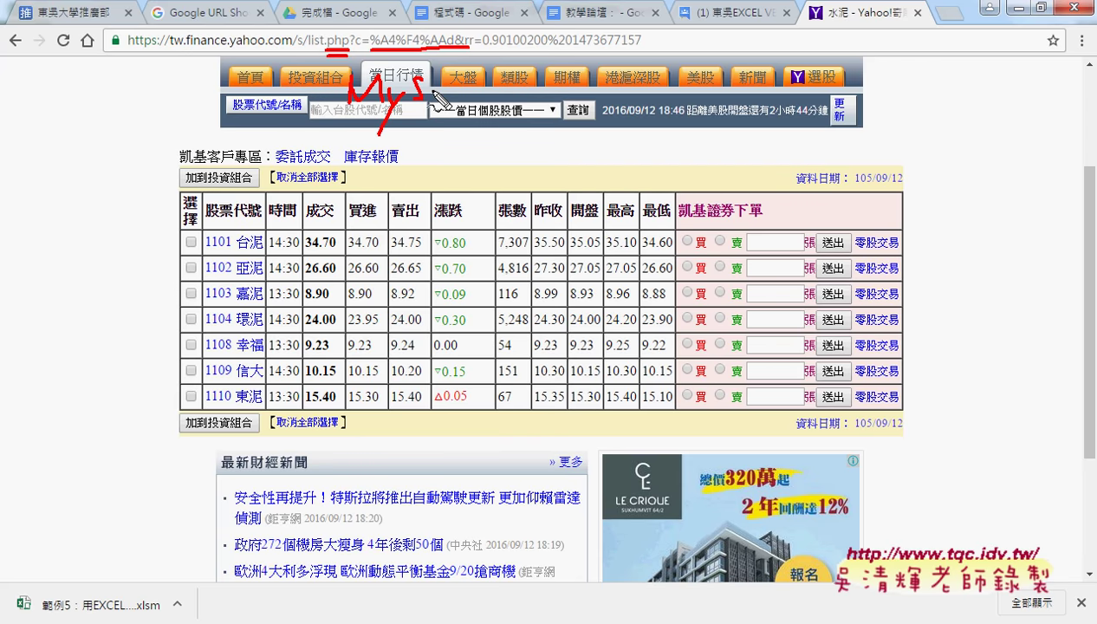
mouse_move(434, 95)
left_mouse_down()
mouse_move(457, 107)
mouse_move(489, 96)
left_mouse_up()
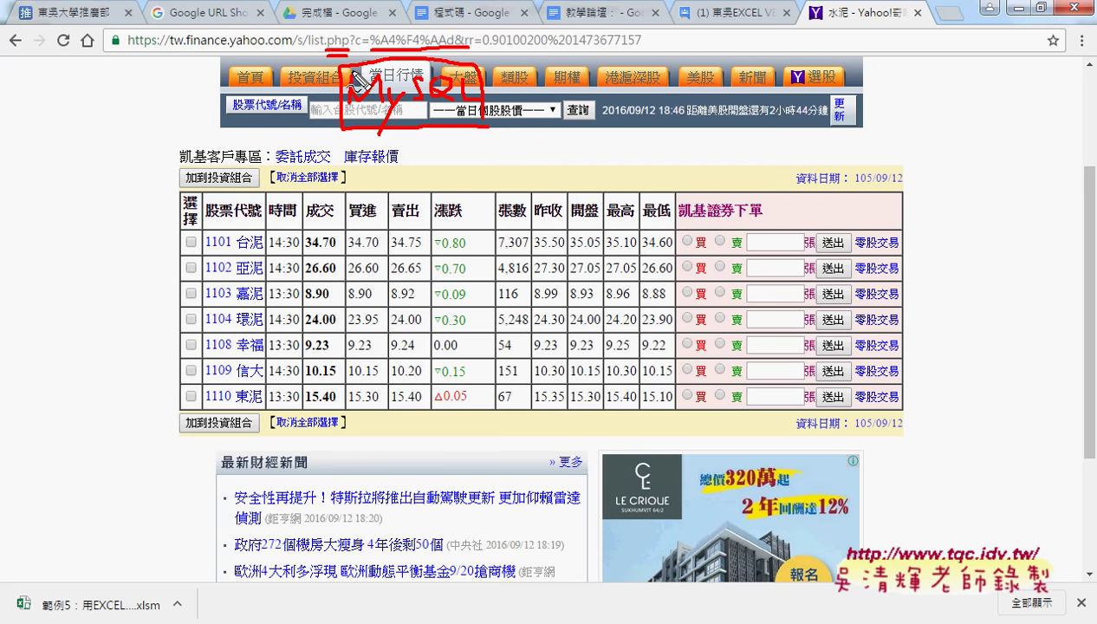
left_click_drag(337, 57, 343, 86)
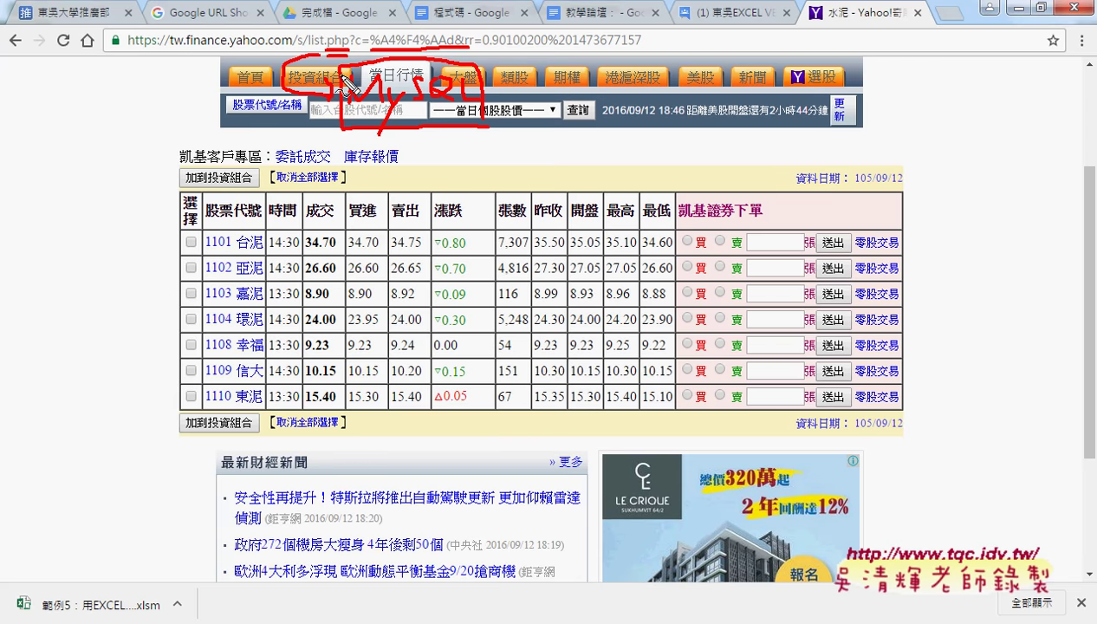
left_click_drag(333, 87, 351, 106)
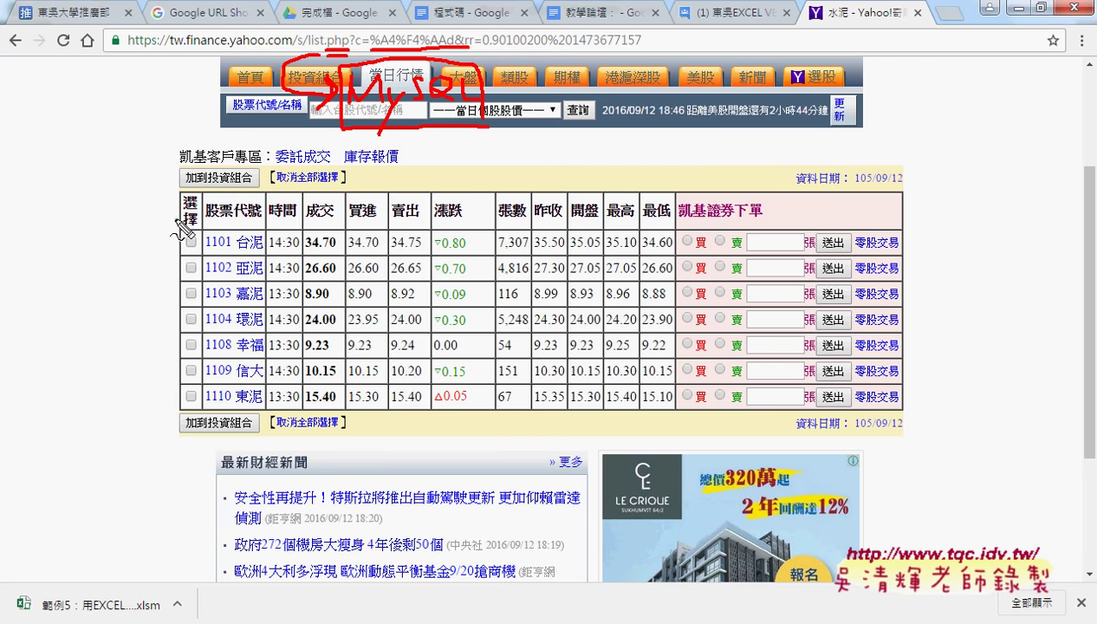
left_click_drag(185, 218, 192, 183)
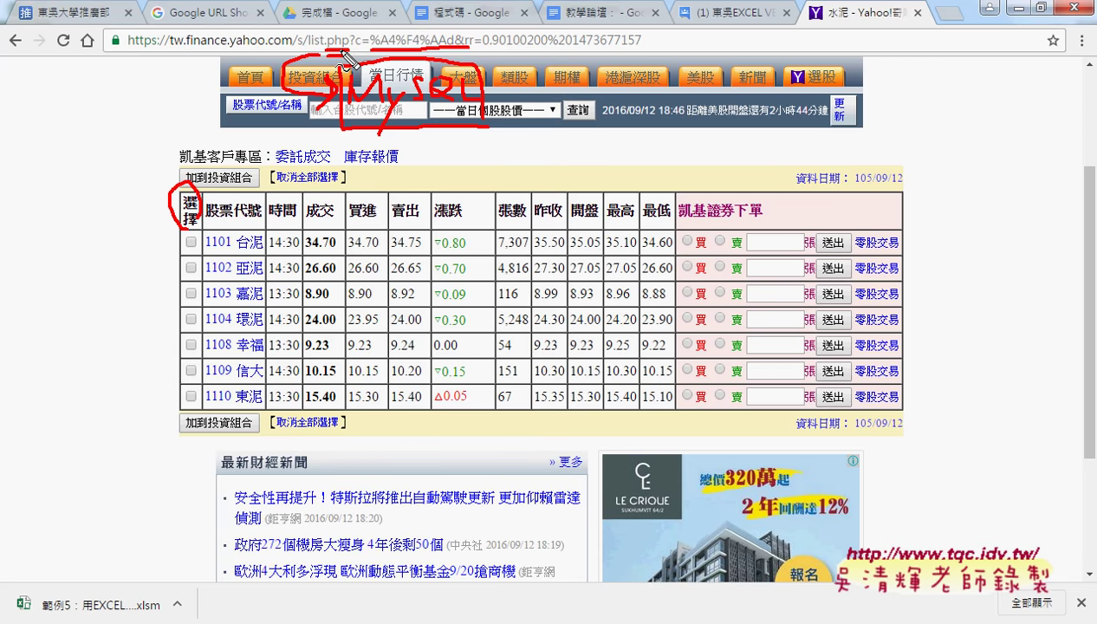
left_click_drag(621, 93, 658, 108)
left_click_drag(645, 82, 645, 140)
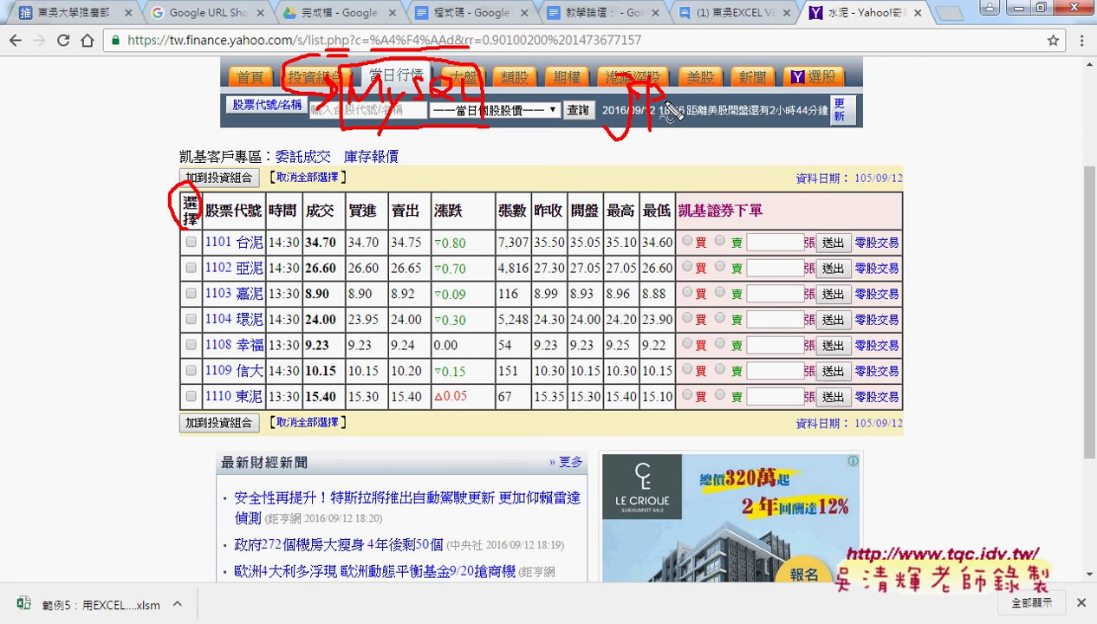
mouse_move(750, 103)
left_mouse_down()
mouse_move(766, 122)
mouse_move(823, 117)
mouse_move(803, 117)
left_mouse_up()
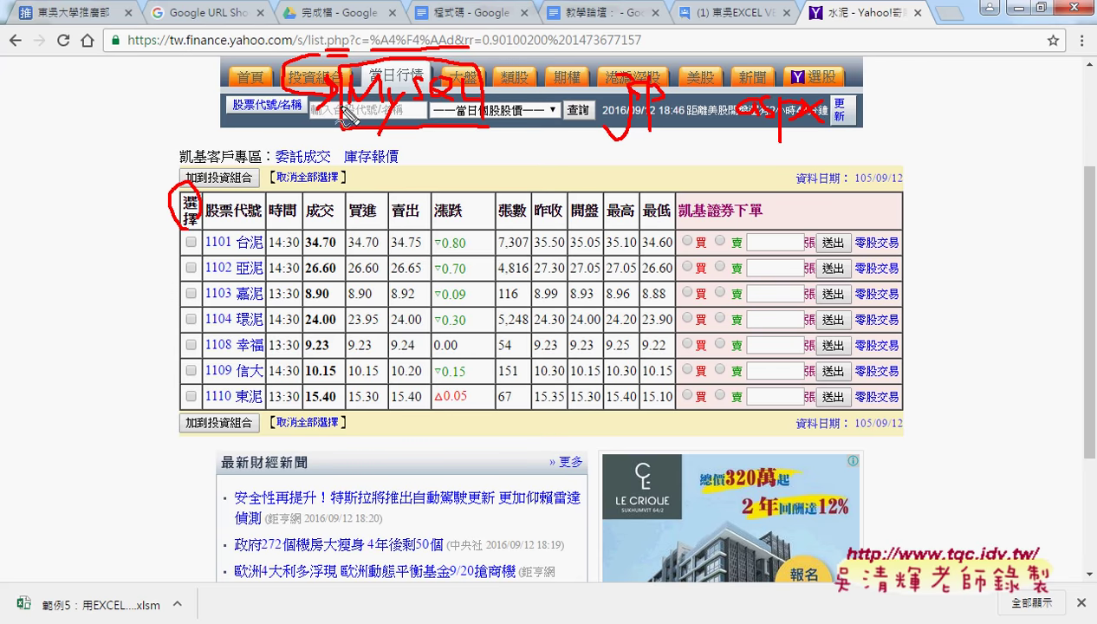
left_click_drag(176, 131, 139, 332)
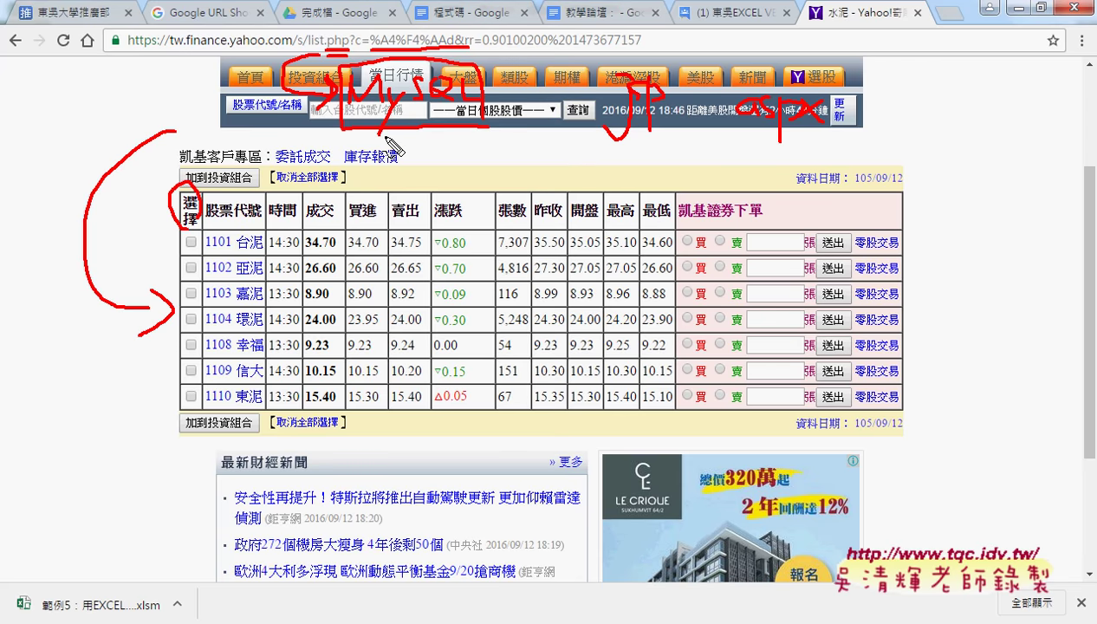
key("Escape")
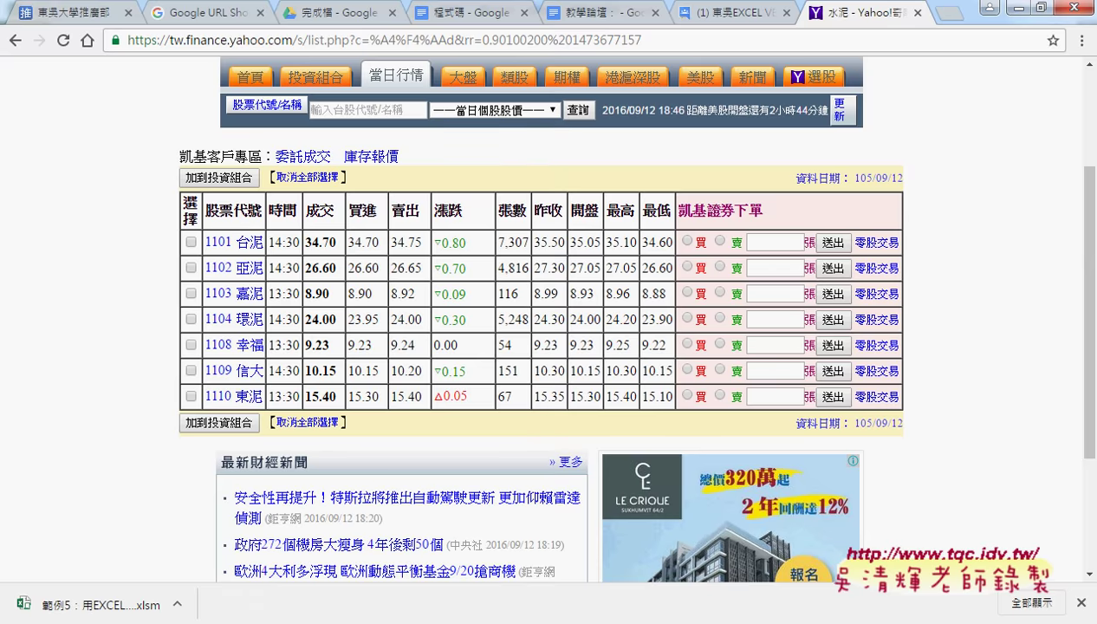
- Switch to Excel, add blank sheet 工作表10, and start a From Web (從 Web) import on the Data tab
mouse_move(286, 607)
left_click(234, 528)
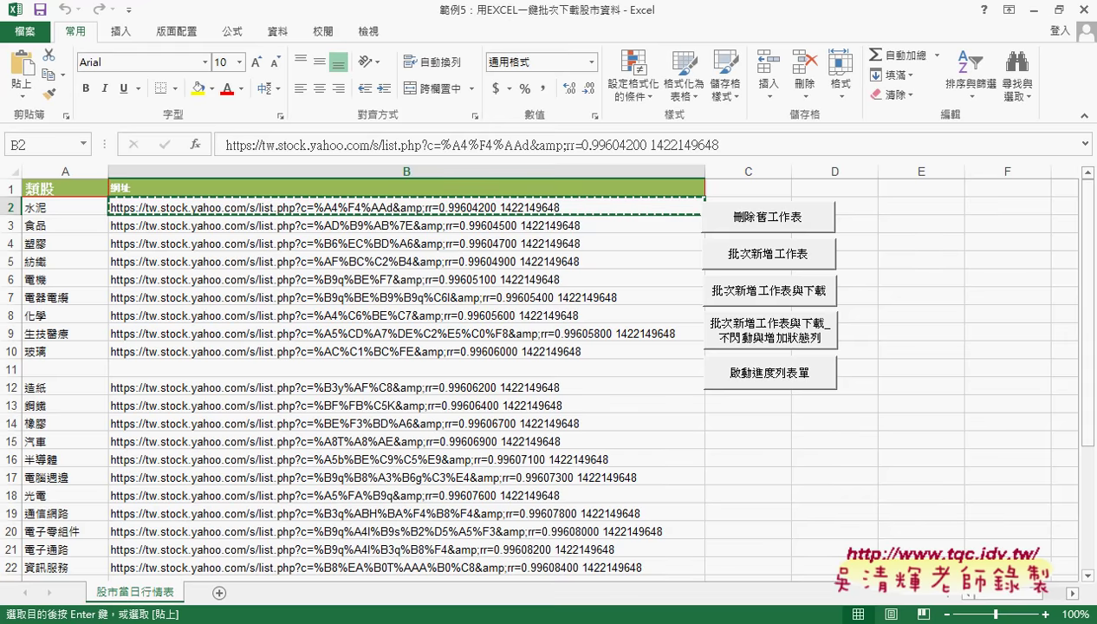
left_click(219, 592)
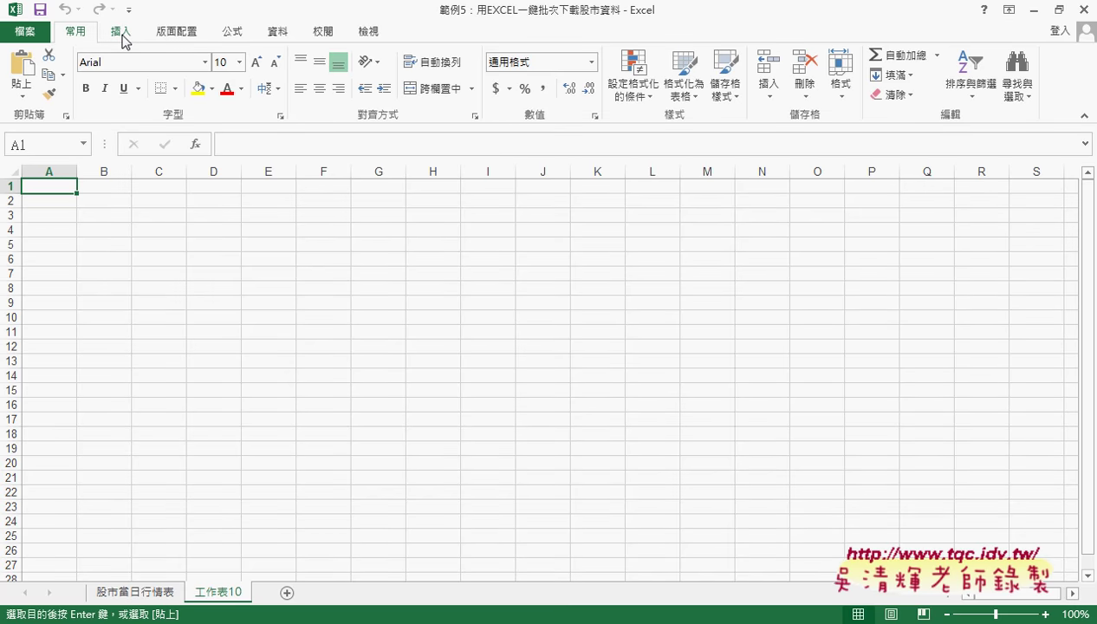
left_click(286, 38)
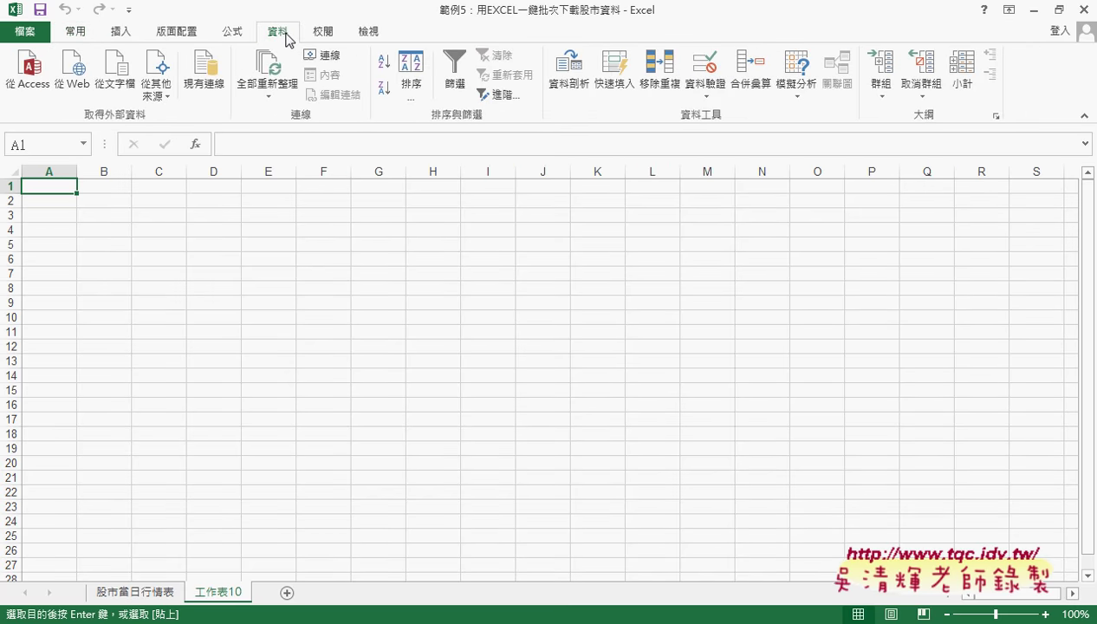
left_click(79, 80)
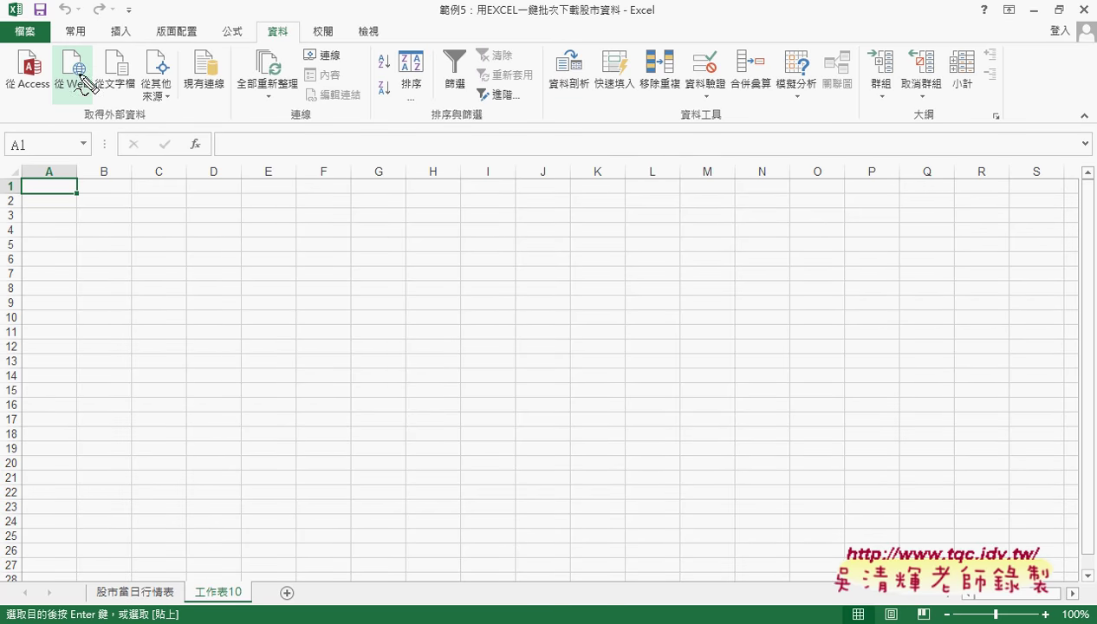
left_click_drag(50, 115, 82, 123)
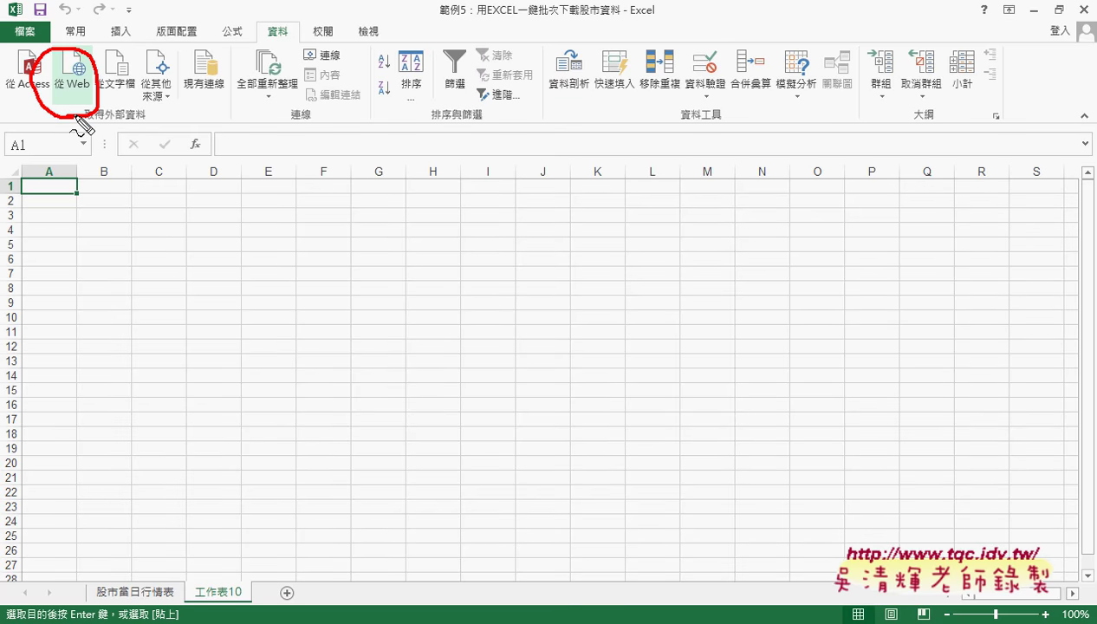
left_click(74, 74)
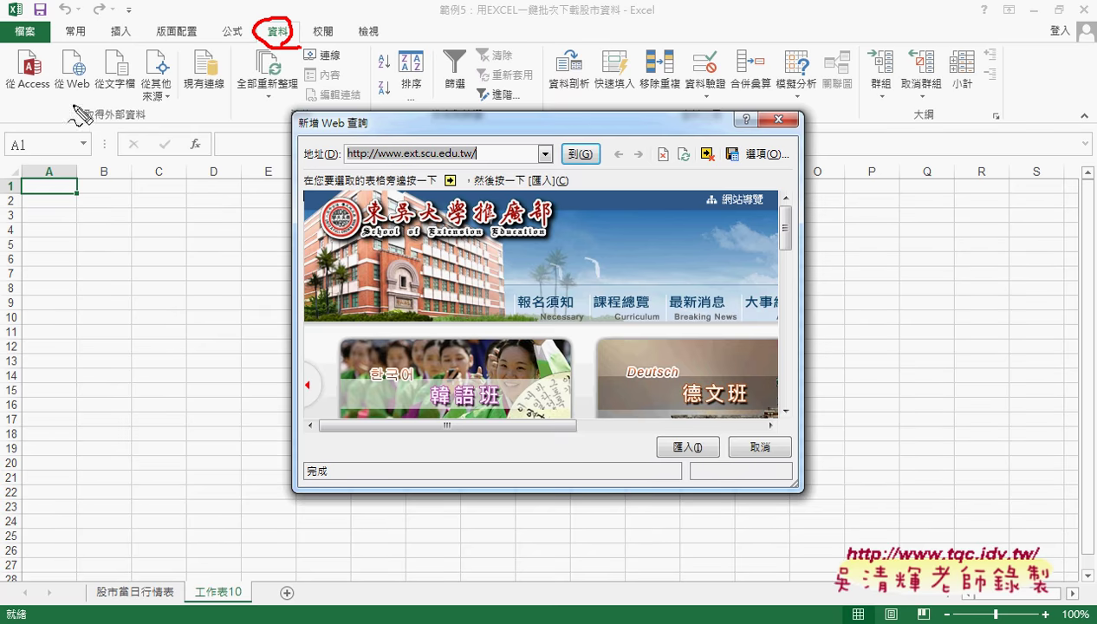
left_click_drag(75, 108, 74, 110)
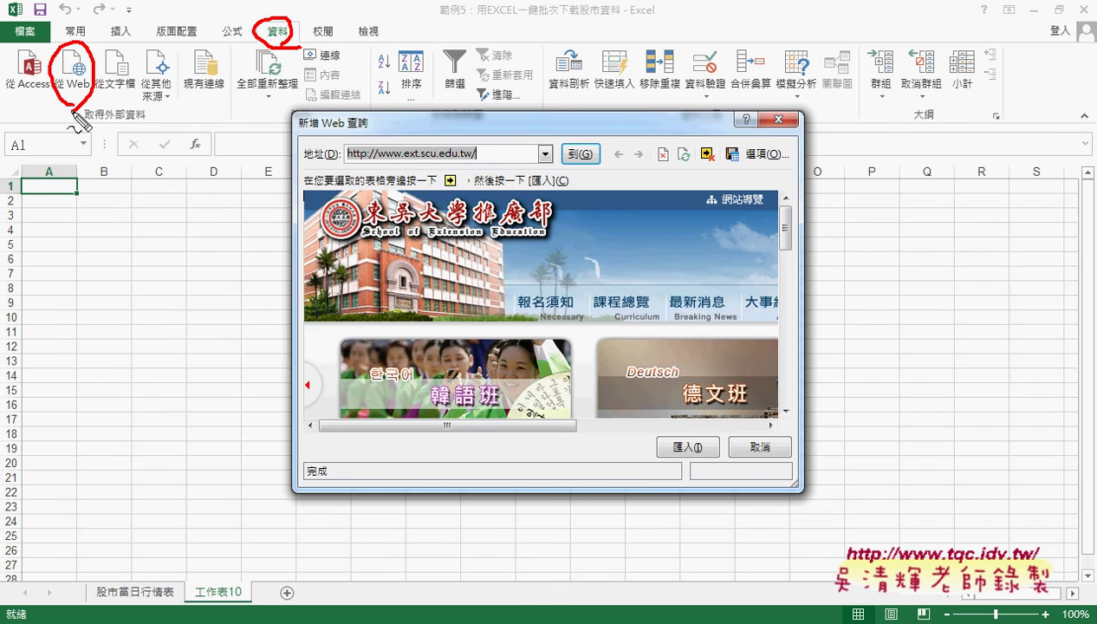
- Bring up Chrome's Yahoo Finance 水泥 quote page showing its list.php address
left_click_drag(348, 161, 478, 159)
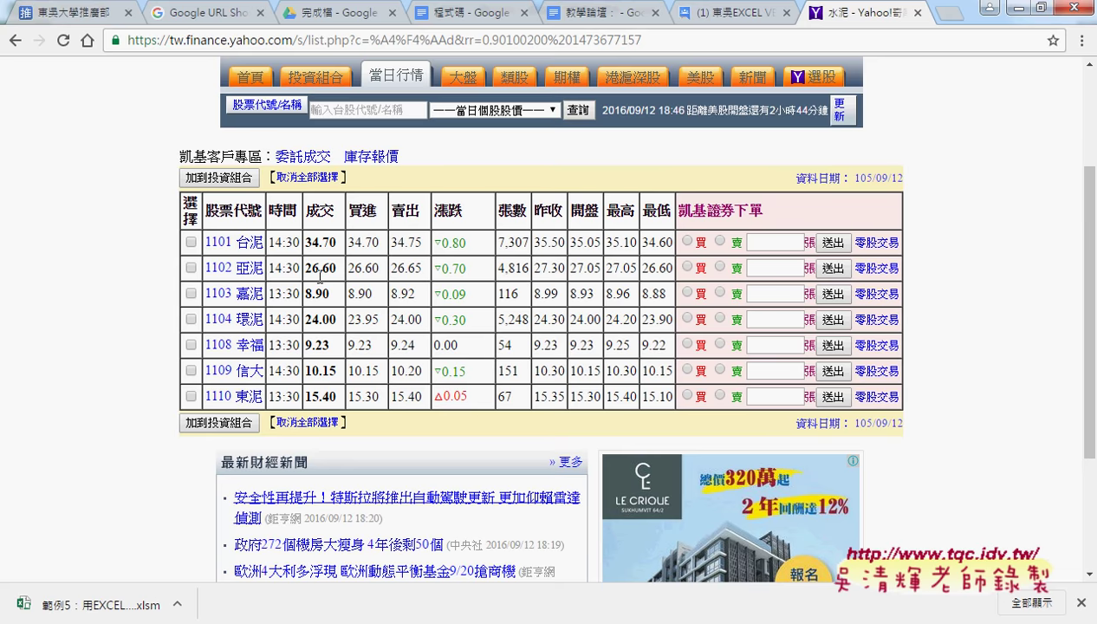
- Copy the Yahoo list.php address from Chrome into the New Web Query Address box and load it
left_click(395, 40)
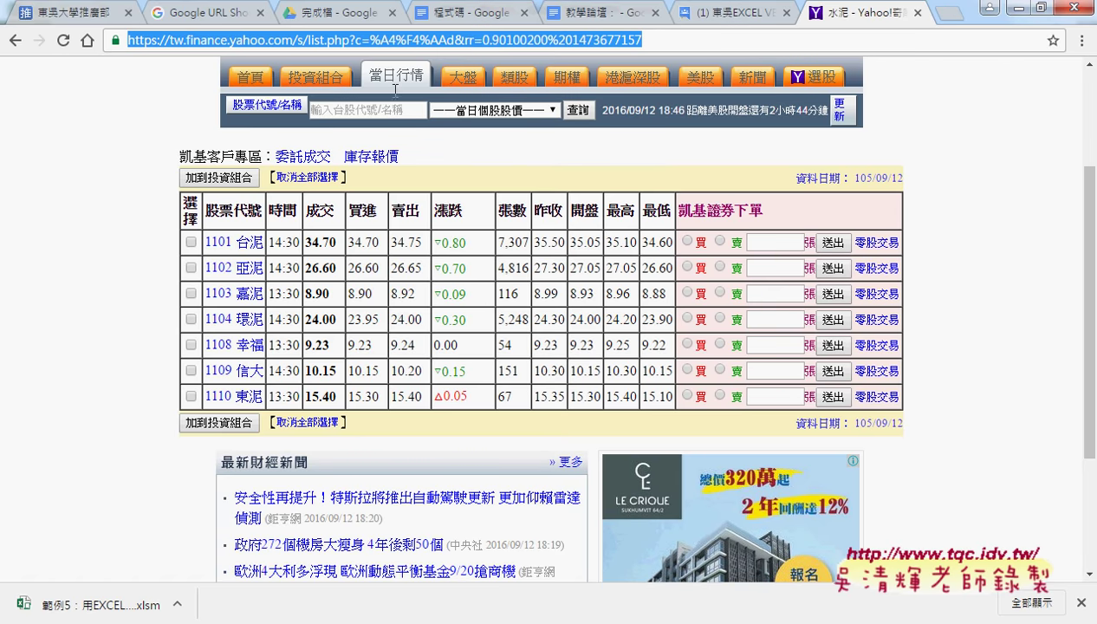
right_click(482, 40)
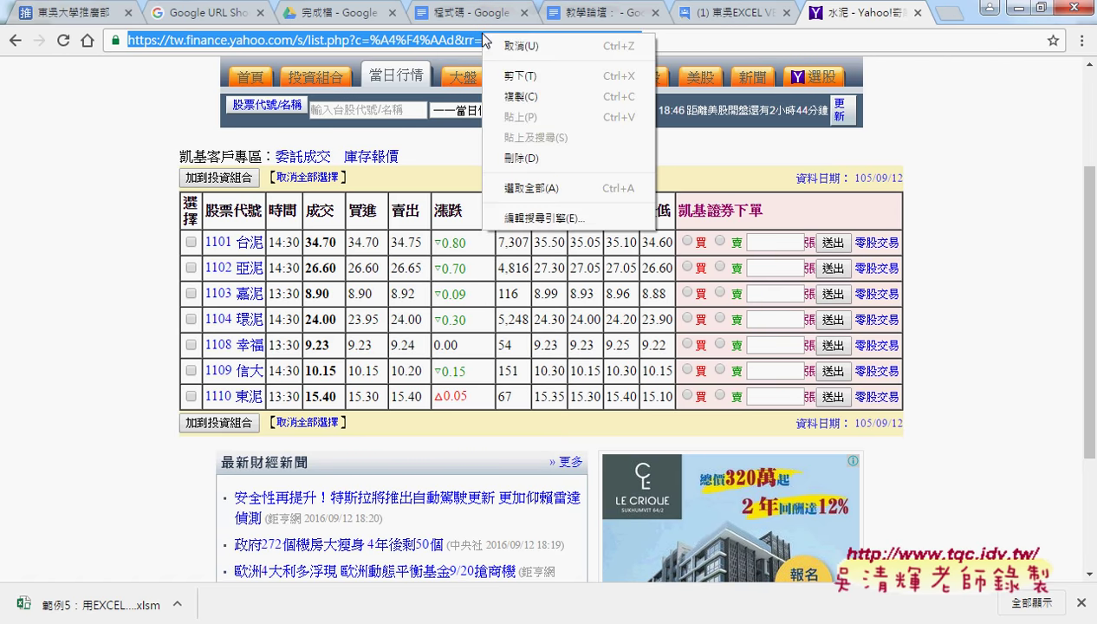
left_click(518, 98)
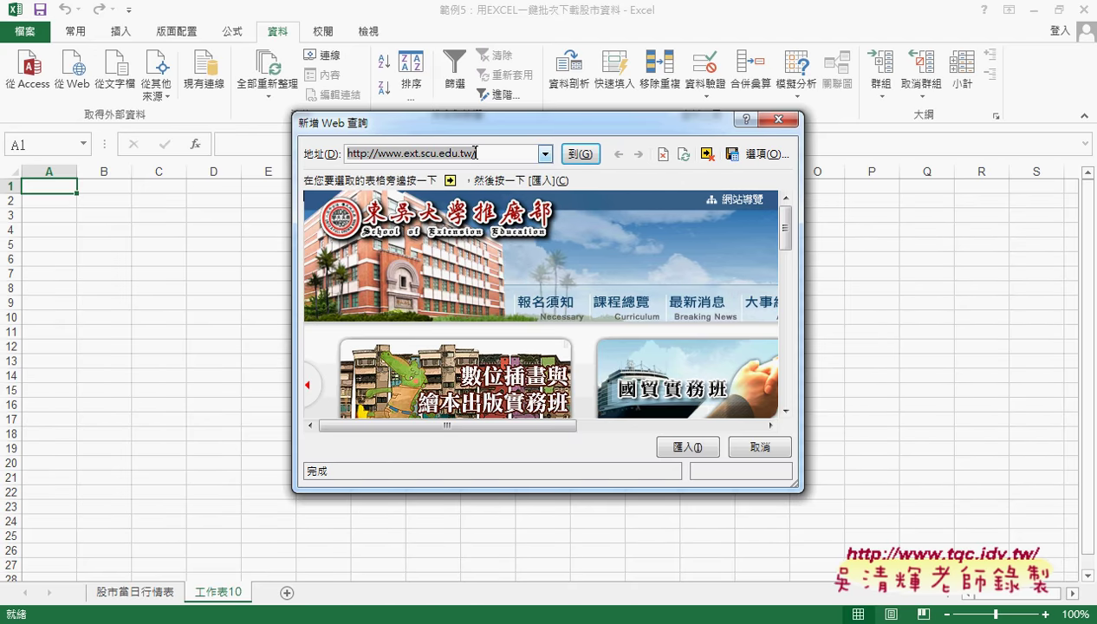
right_click(478, 157)
left_click(541, 203)
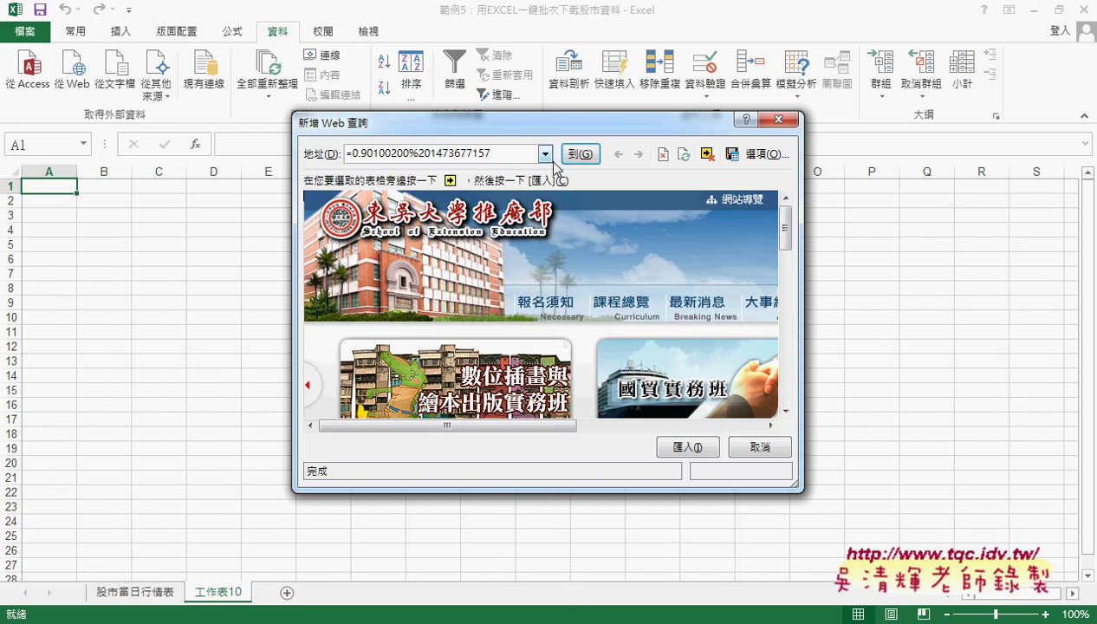
left_click(574, 159)
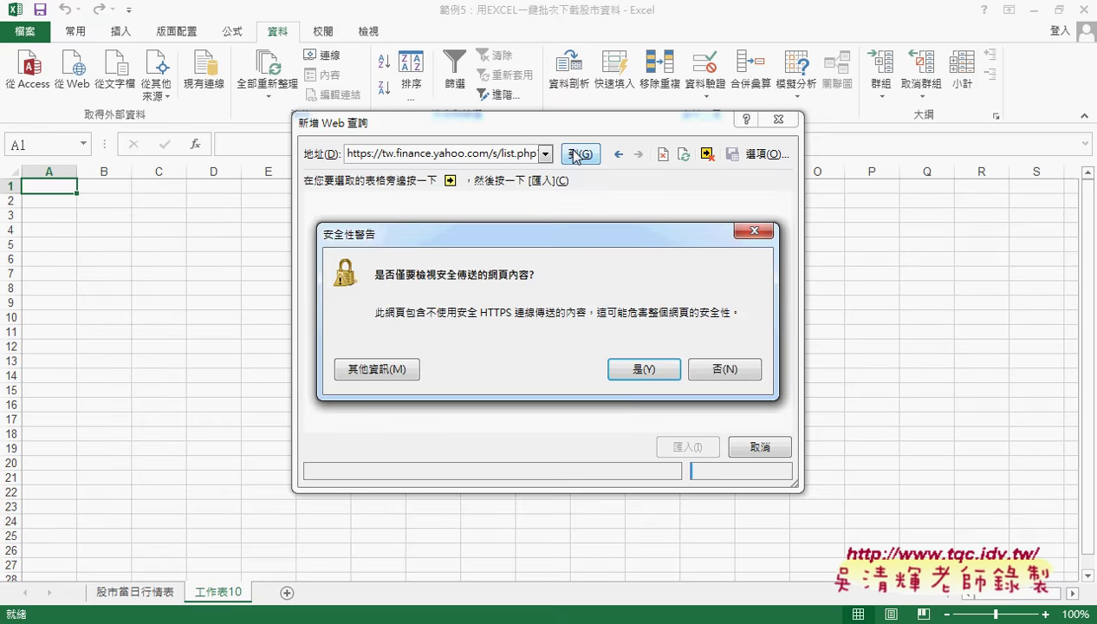
- Accept the security warning and enlarge the New Web Query window to show the 水泥 quote table
left_click(644, 369)
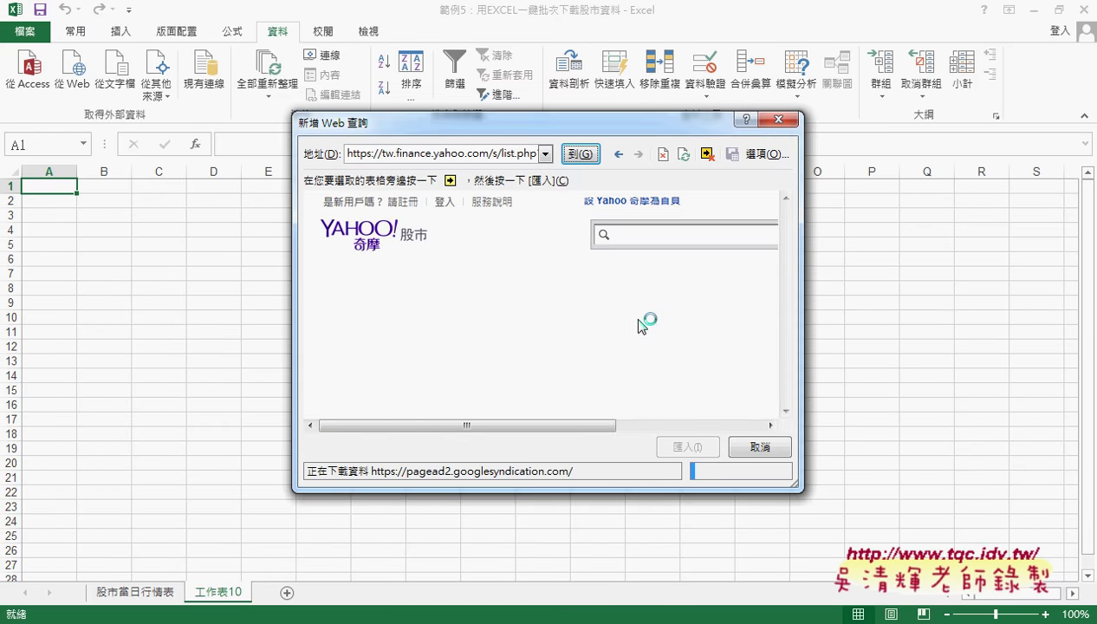
left_click_drag(530, 122, 343, 71)
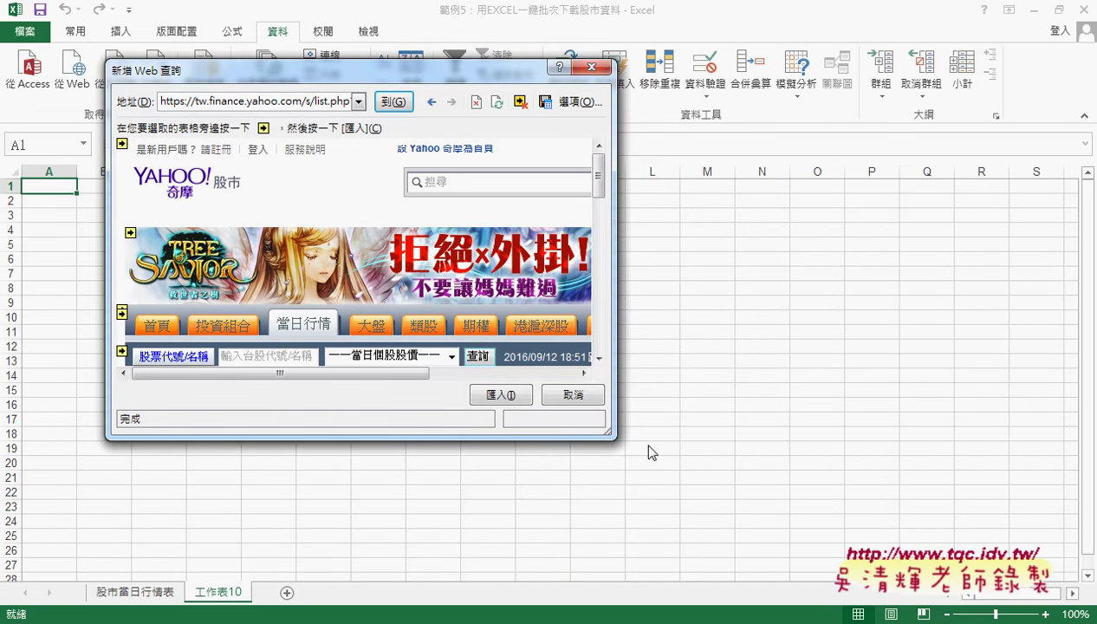
left_click_drag(610, 431, 1016, 582)
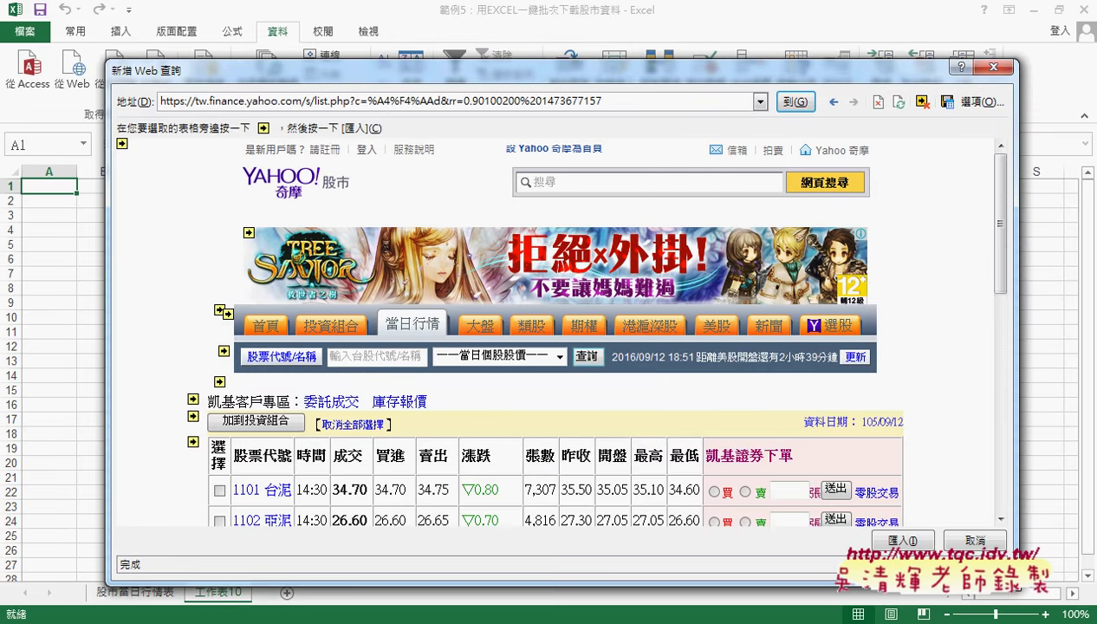
mouse_move(182, 617)
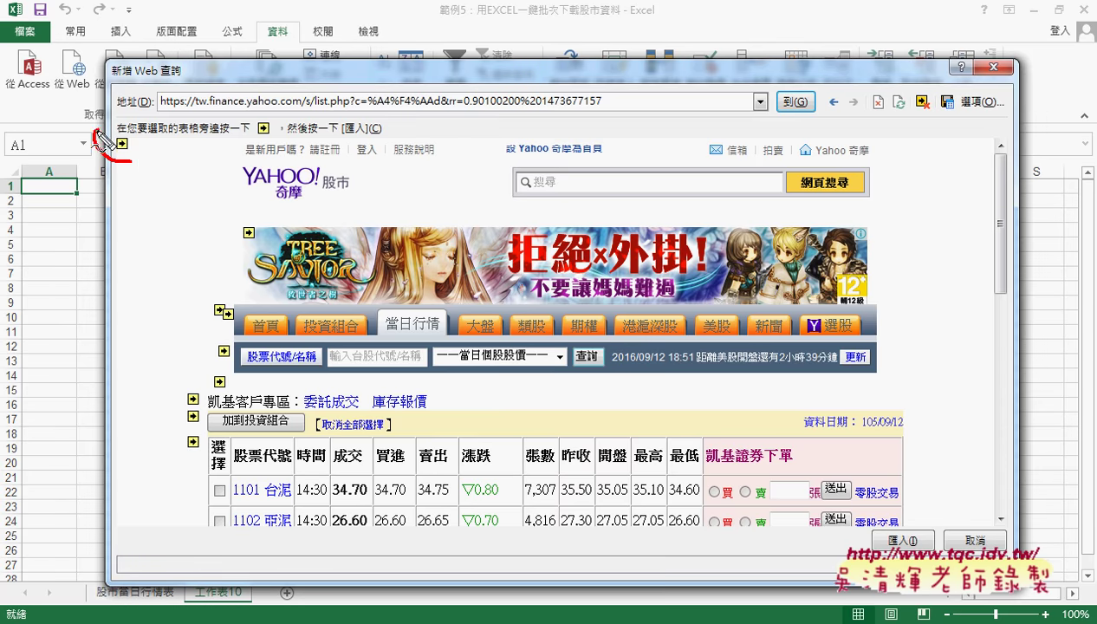
left_click_drag(132, 130, 144, 151)
left_click_drag(240, 235, 239, 224)
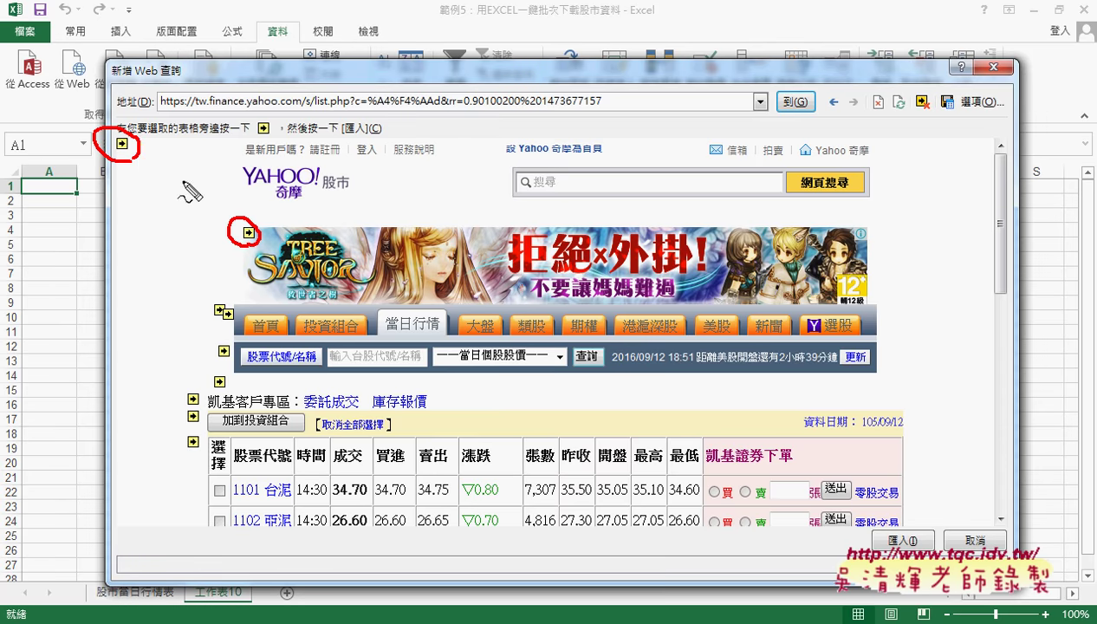
- Tick the yellow arrow beside the 水泥 quote table to select it for import, then check its rows
mouse_move(141, 153)
left_mouse_down()
mouse_move(141, 208)
mouse_move(632, 201)
left_mouse_up()
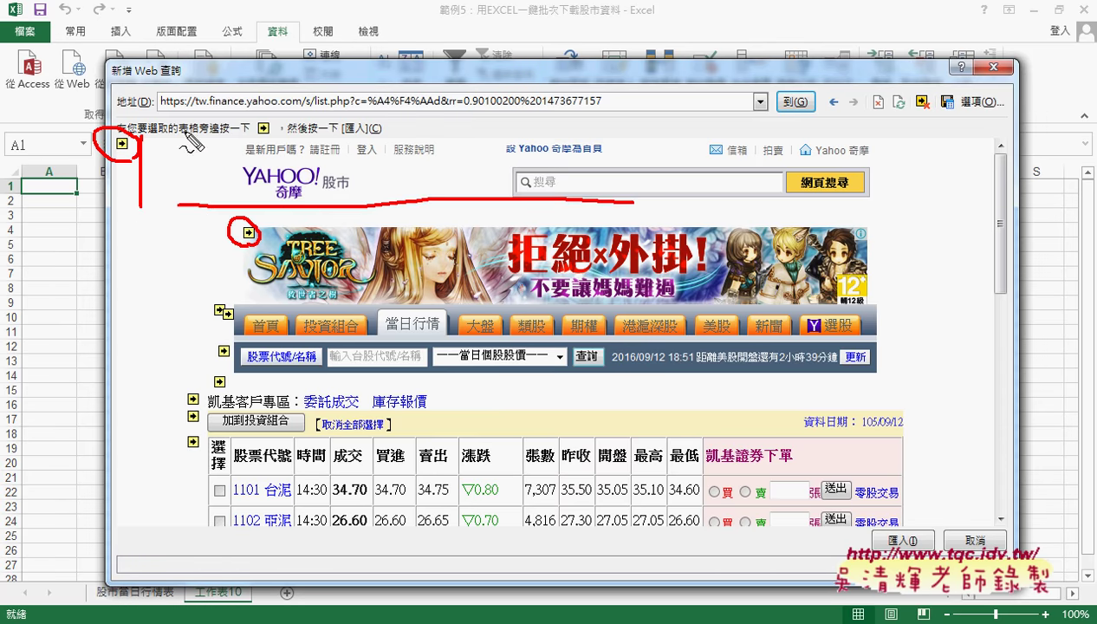
mouse_move(182, 132)
left_mouse_down()
mouse_move(862, 134)
mouse_move(883, 184)
mouse_move(654, 210)
left_mouse_up()
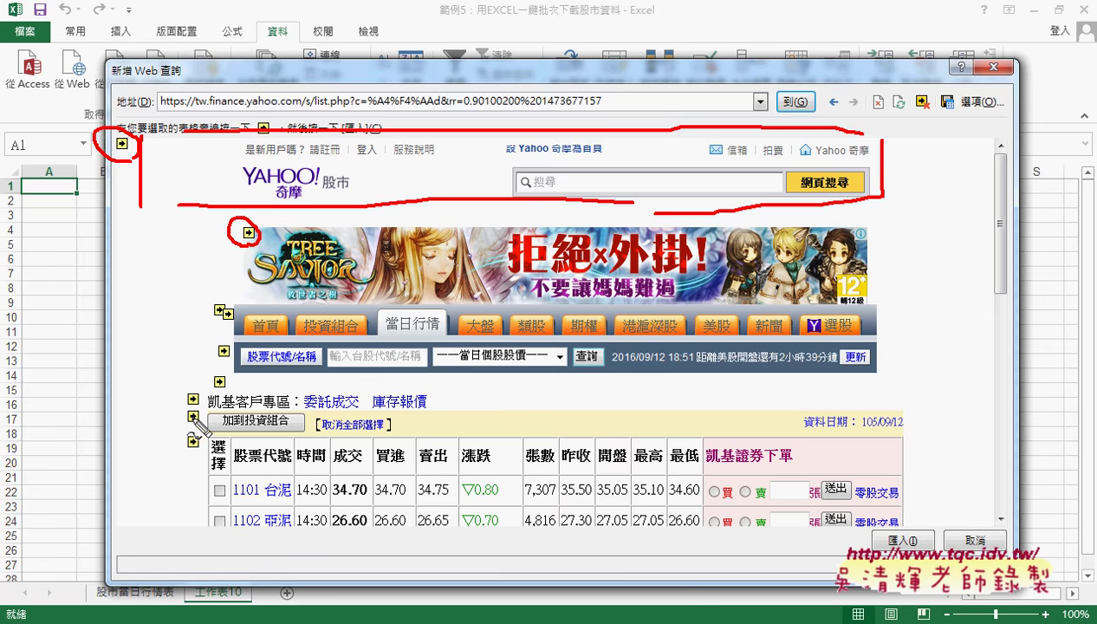
left_click_drag(201, 430, 192, 452)
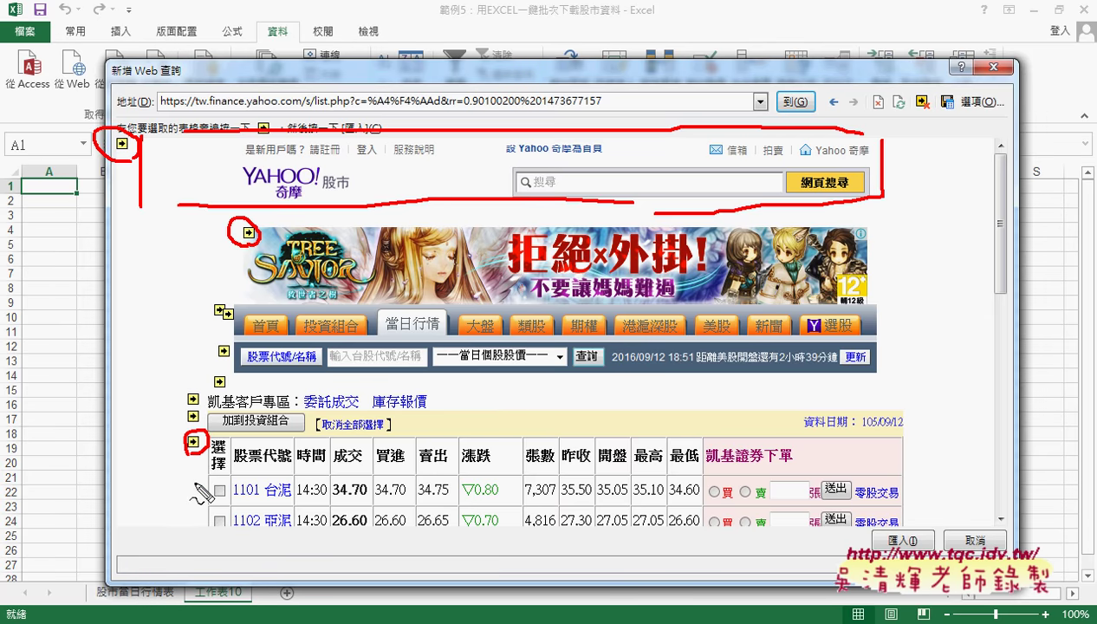
key("Escape")
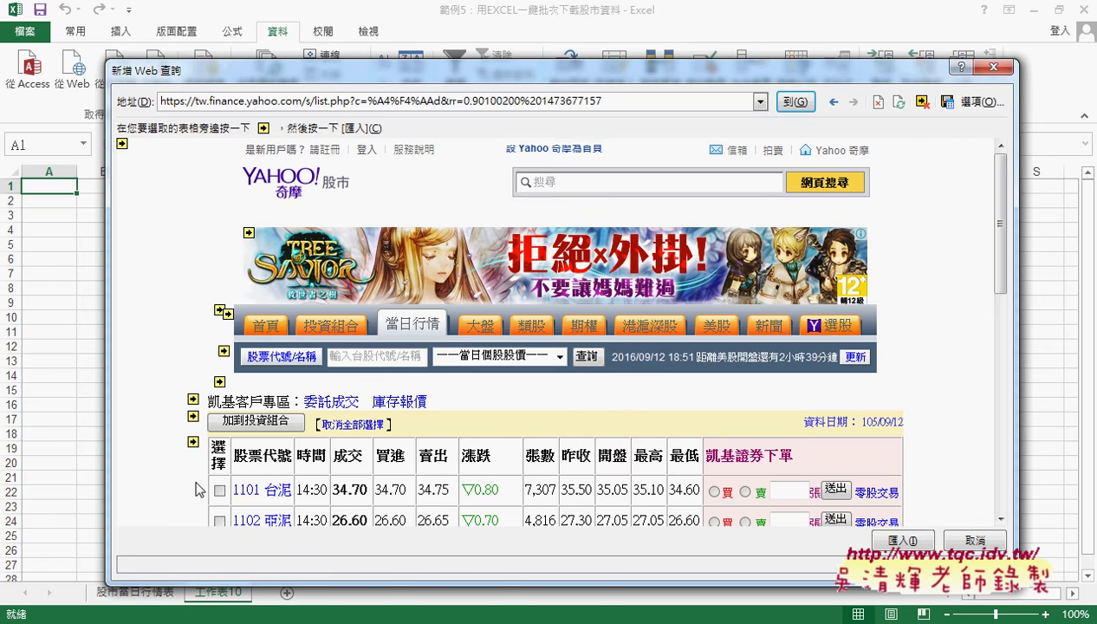
left_click(192, 442)
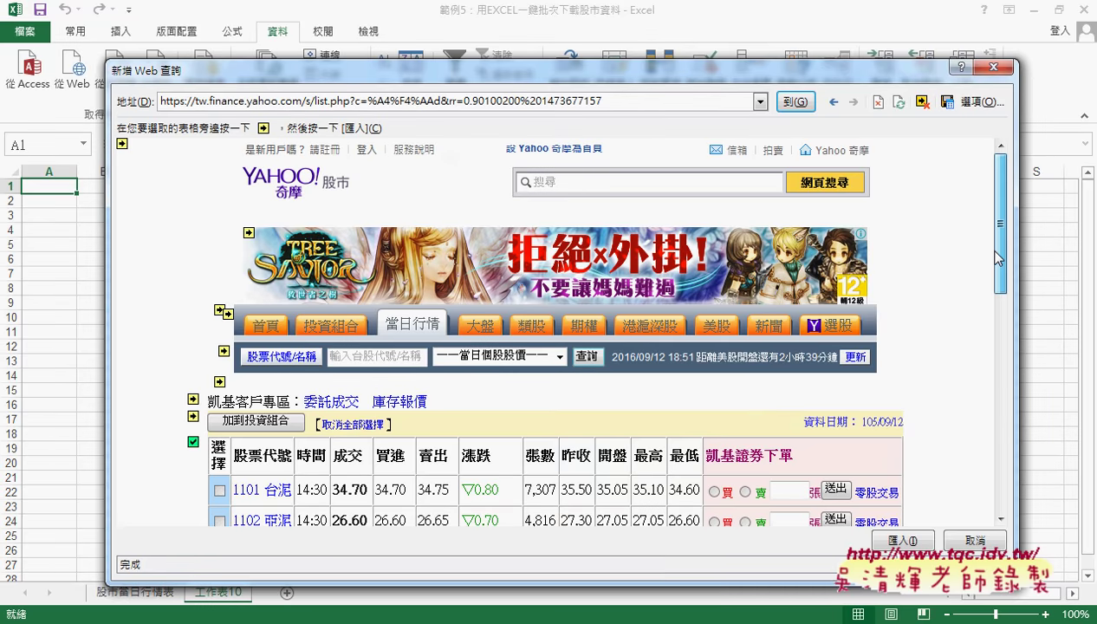
left_click_drag(1002, 260, 1002, 353)
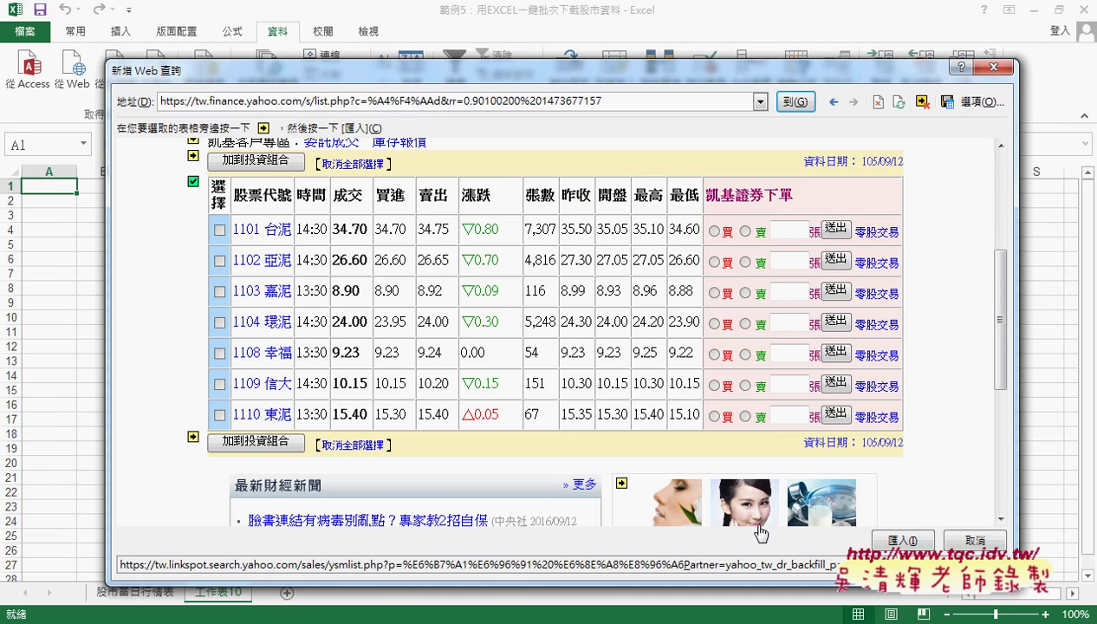
- Import the selected table into the existing worksheet 工作表10 at cell $A$1
left_click(910, 540)
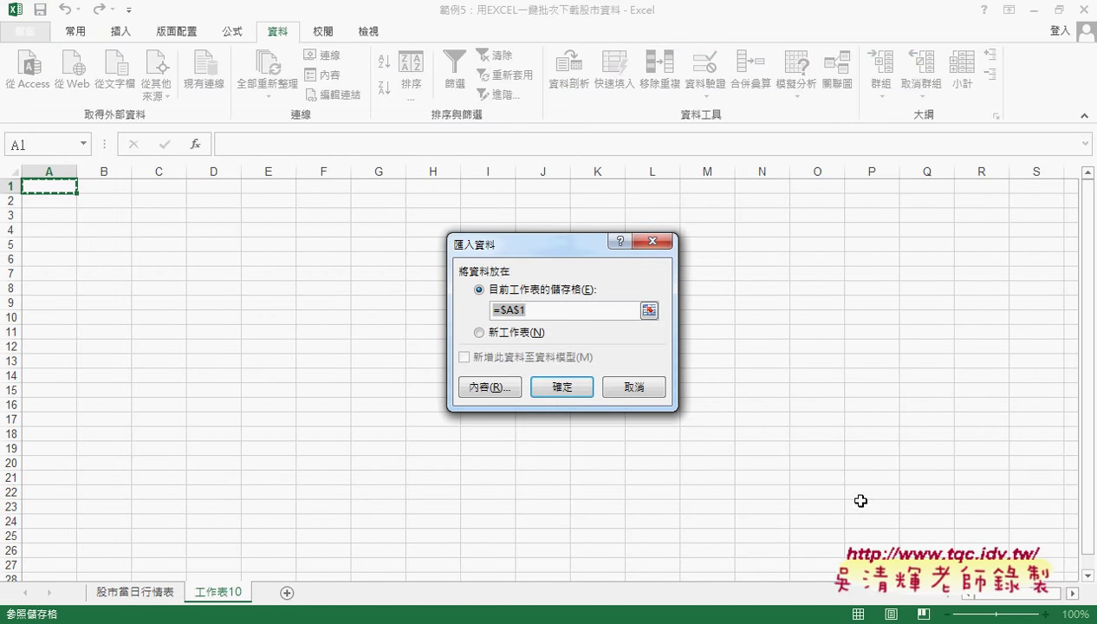
left_click(571, 395)
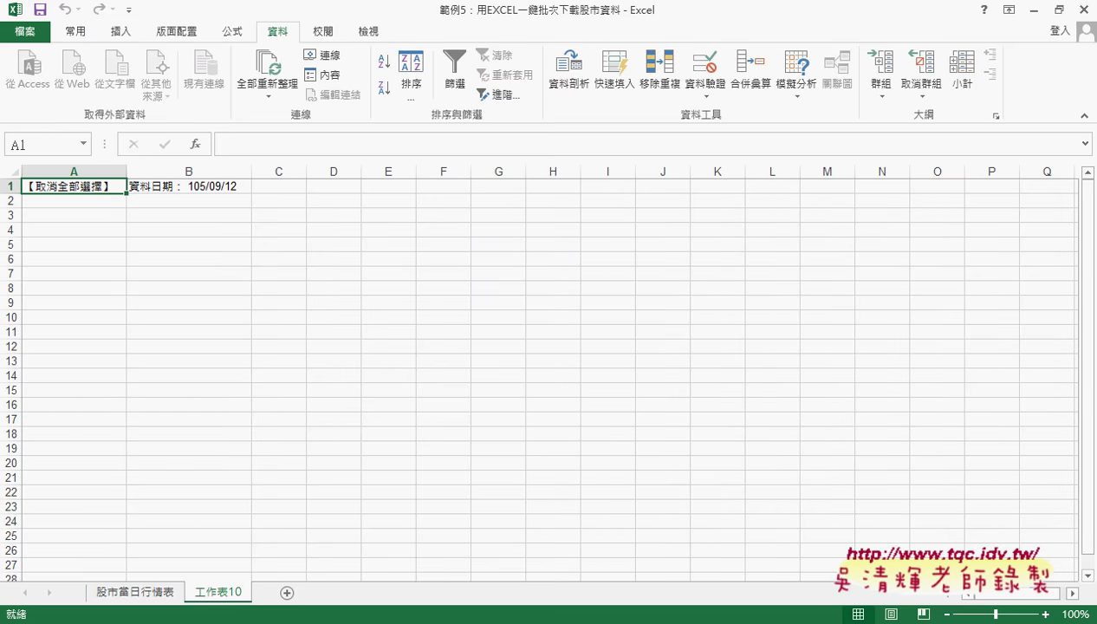
- Compare Chrome's quote table beside the imported sheet, then add a new blank sheet 工作表11
mouse_move(180, 621)
left_click(204, 572)
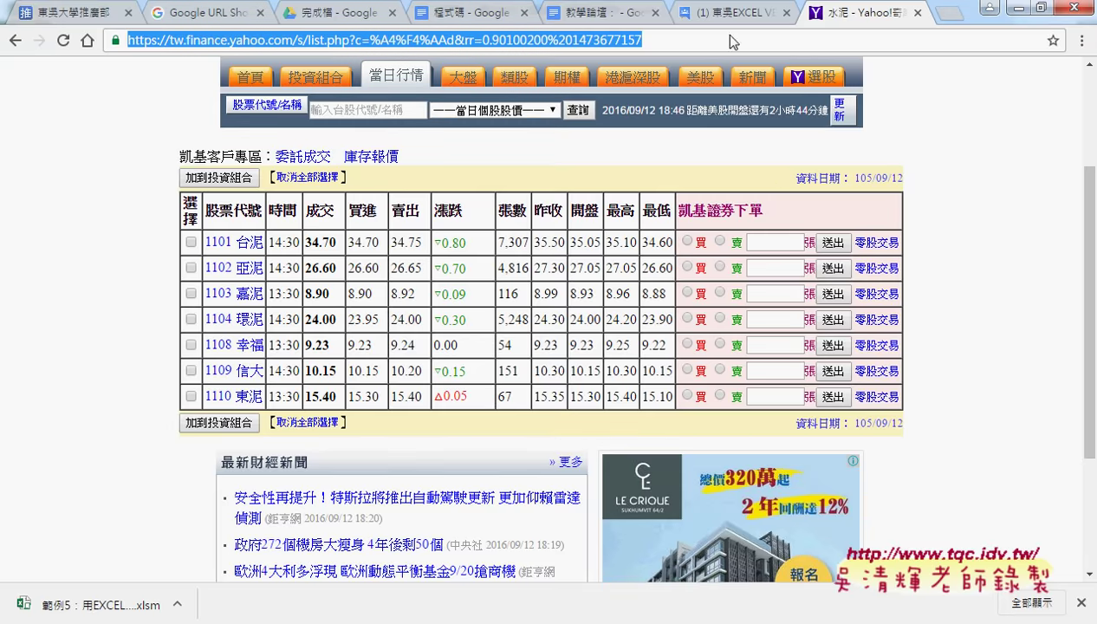
left_click(1045, 9)
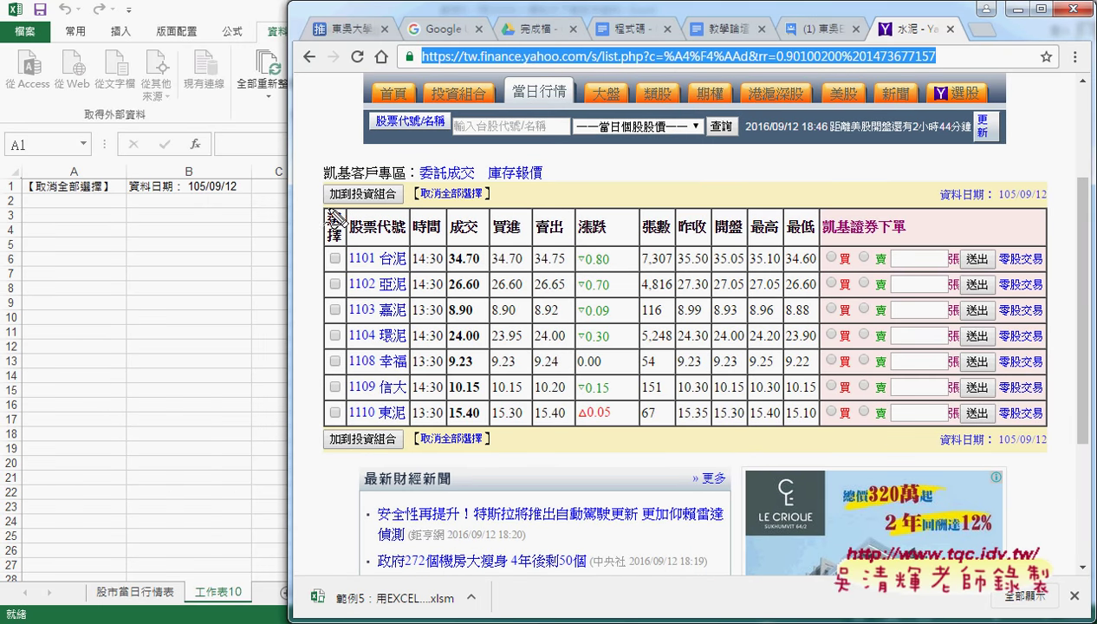
mouse_move(329, 212)
left_mouse_down()
mouse_move(312, 424)
mouse_move(398, 194)
mouse_move(407, 435)
left_mouse_up()
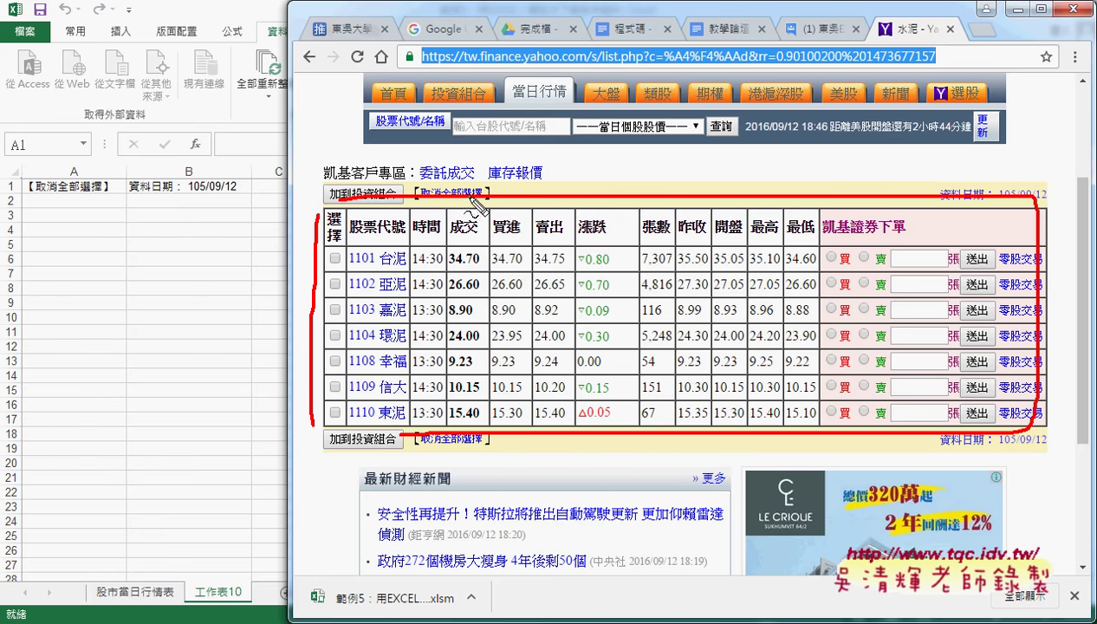
mouse_move(452, 208)
left_mouse_down()
mouse_move(294, 201)
mouse_move(452, 208)
left_mouse_up()
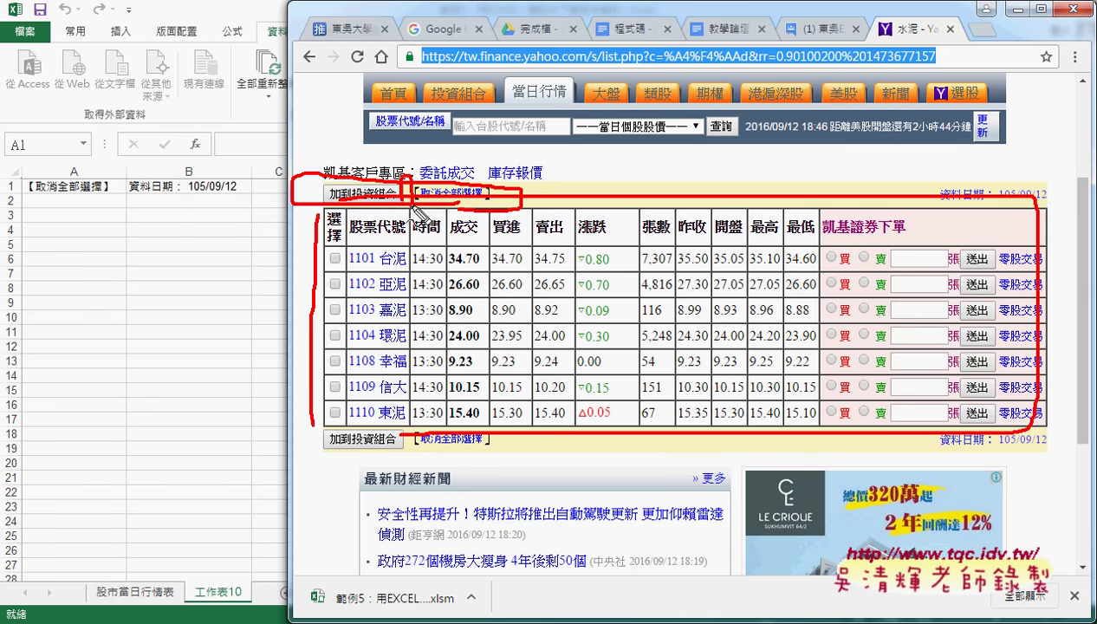
left_click_drag(404, 201, 411, 206)
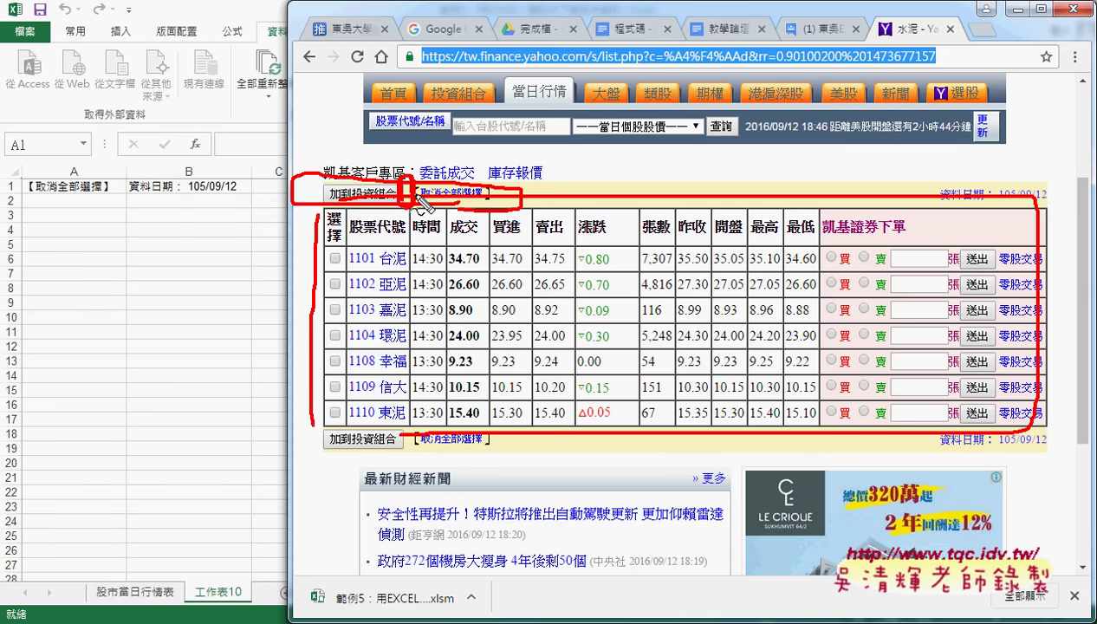
key("Escape")
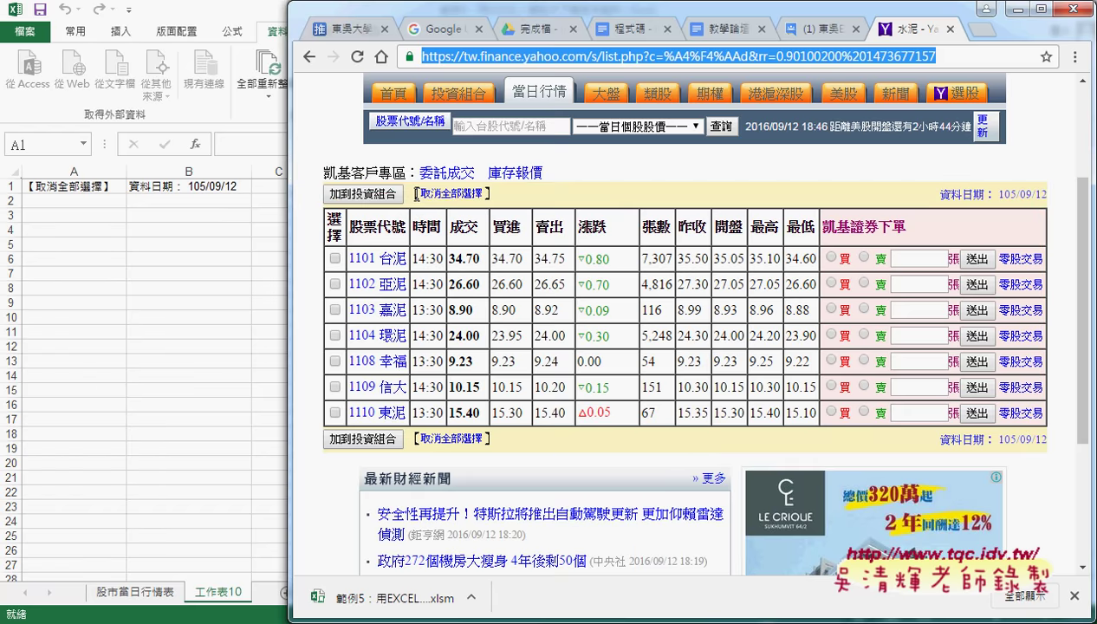
left_click(208, 345)
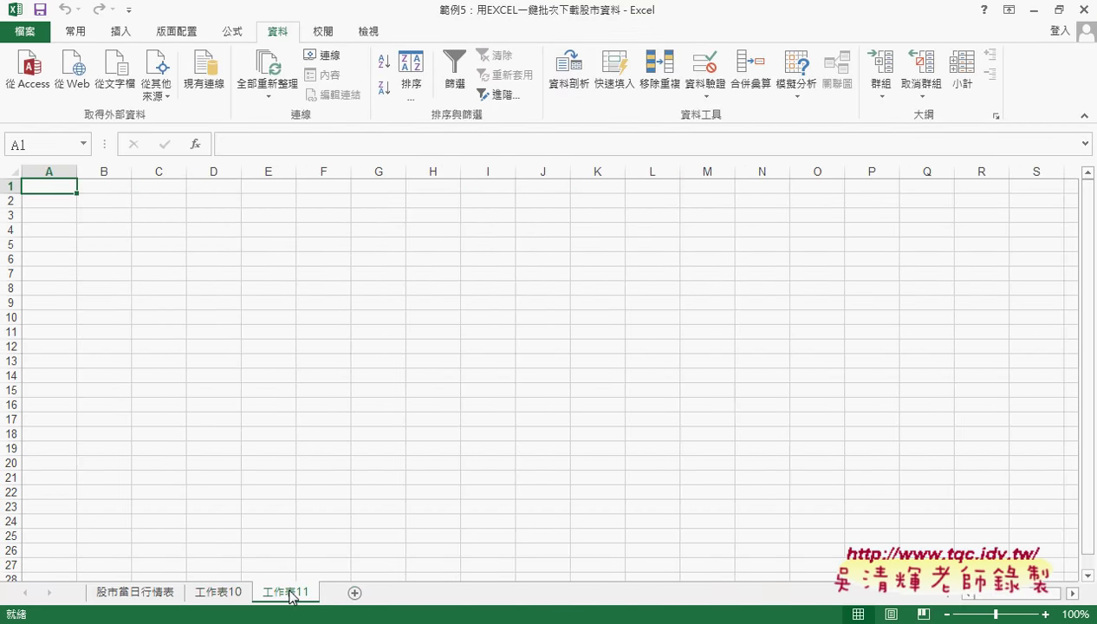
- Enable 開發人員 (Developer) under Customize Ribbon in Excel Options and switch to the Developer tab
left_click(128, 10)
left_click(169, 298)
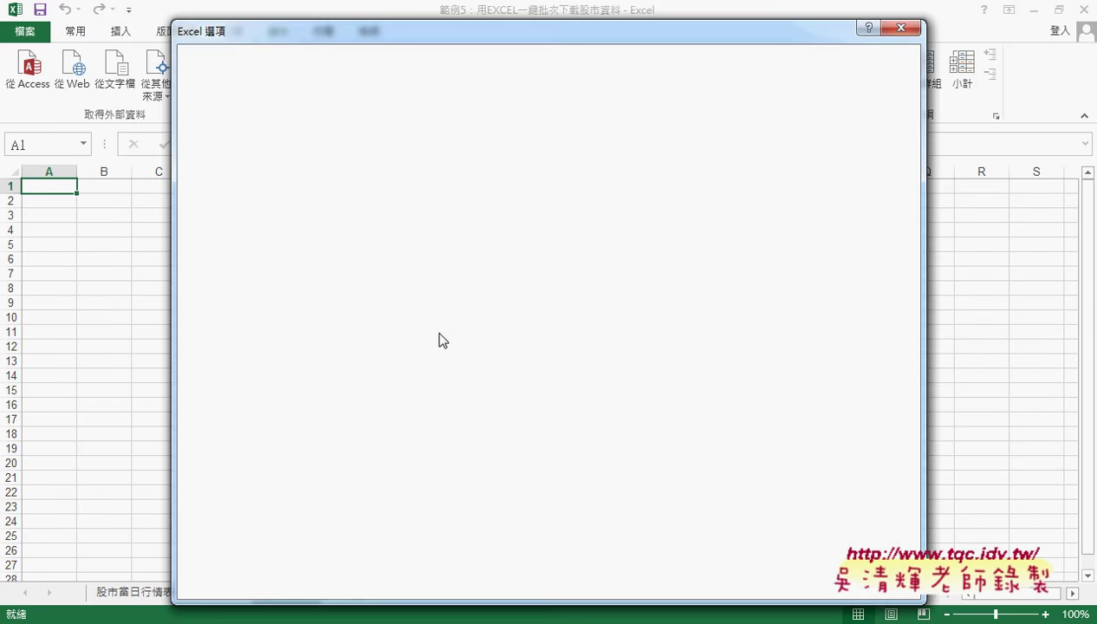
left_click(223, 205)
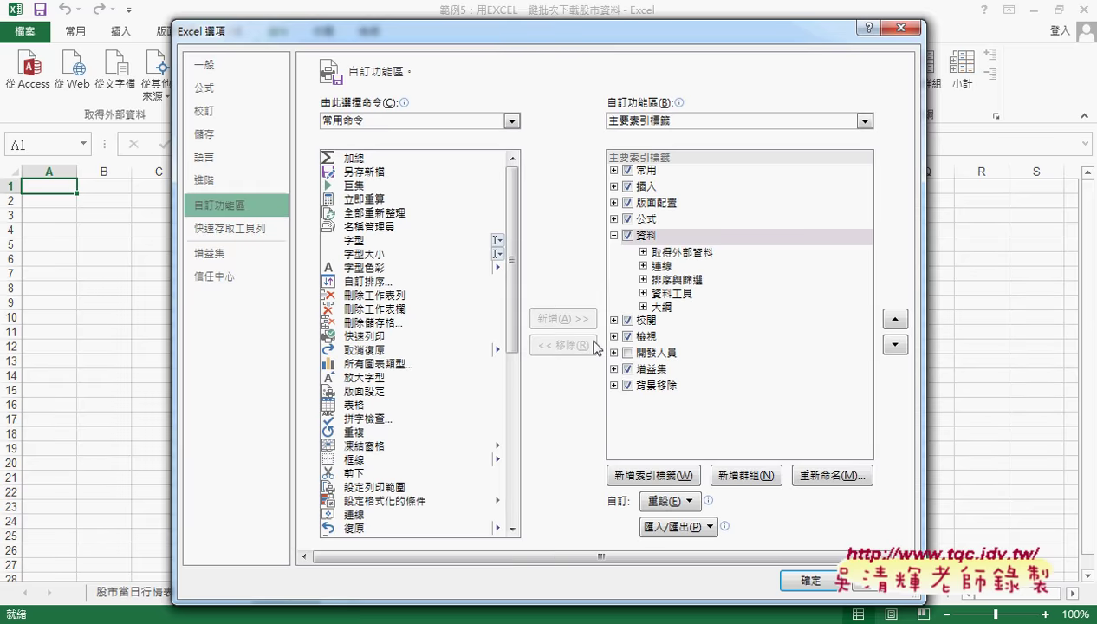
left_click(627, 353)
left_click(810, 580)
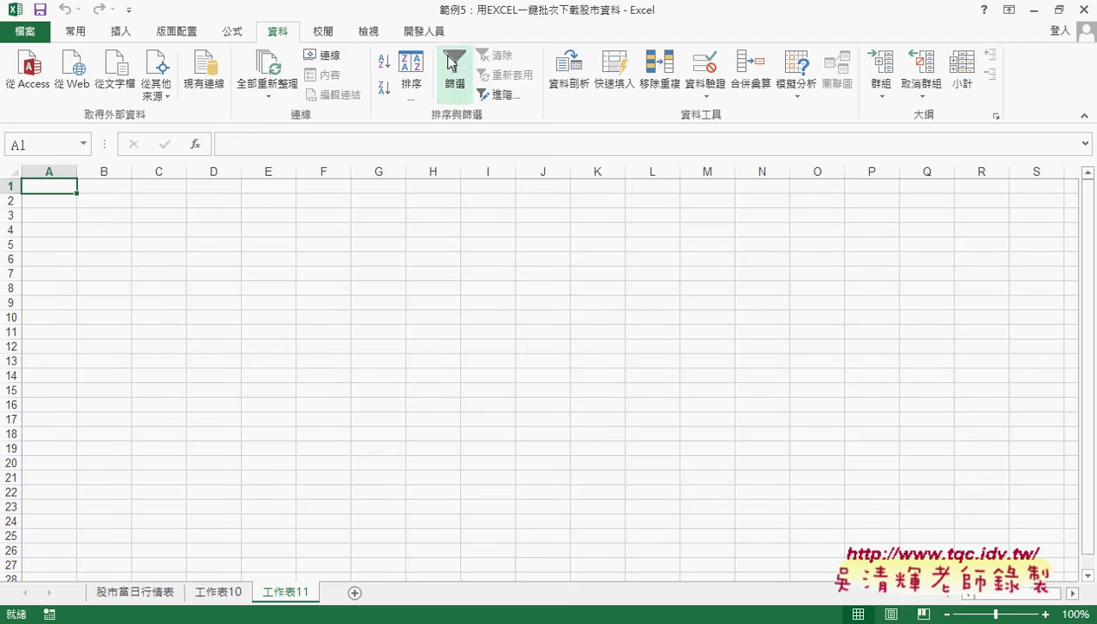
left_click(425, 32)
- Start recording a macro, replacing the default 巨集1 name with 下載股市
left_click(121, 57)
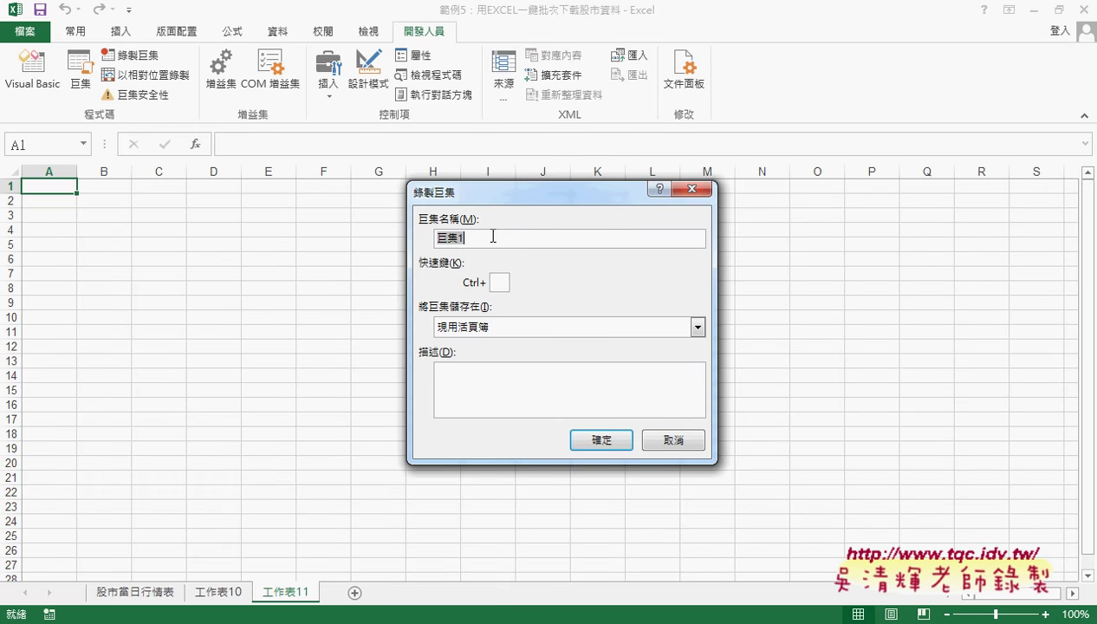
type("下")
type("載股")
type("市")
key("Return")
left_click(607, 440)
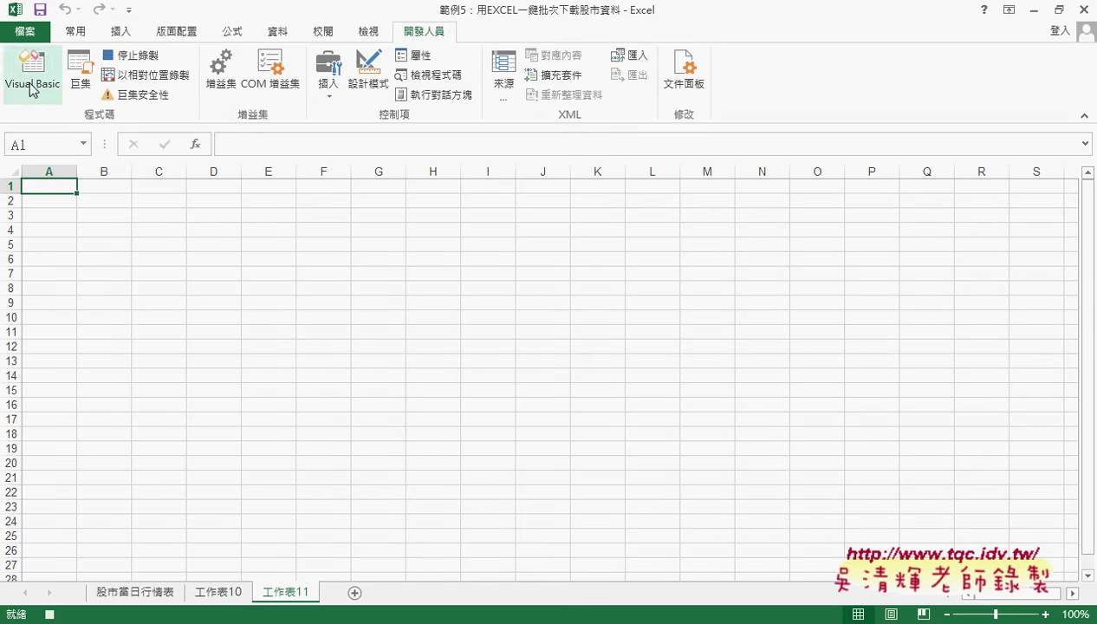
- Run a From Web query on the pasted Yahoo Finance URL and import its quote table into 工作表11 at A1
left_click(276, 33)
left_click(75, 78)
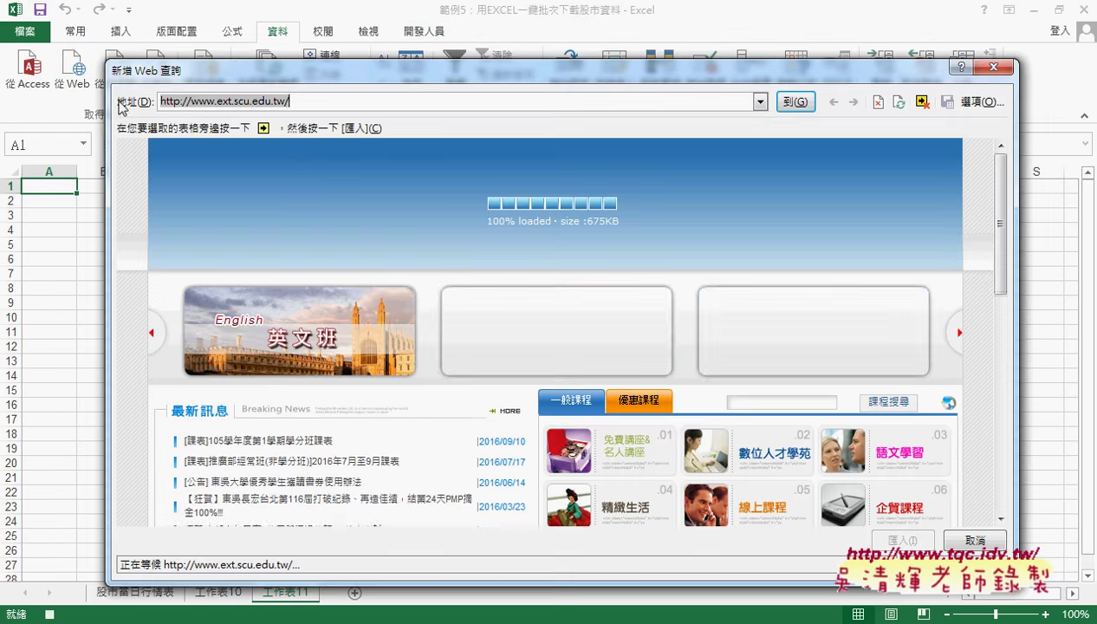
right_click(321, 101)
left_click(347, 154)
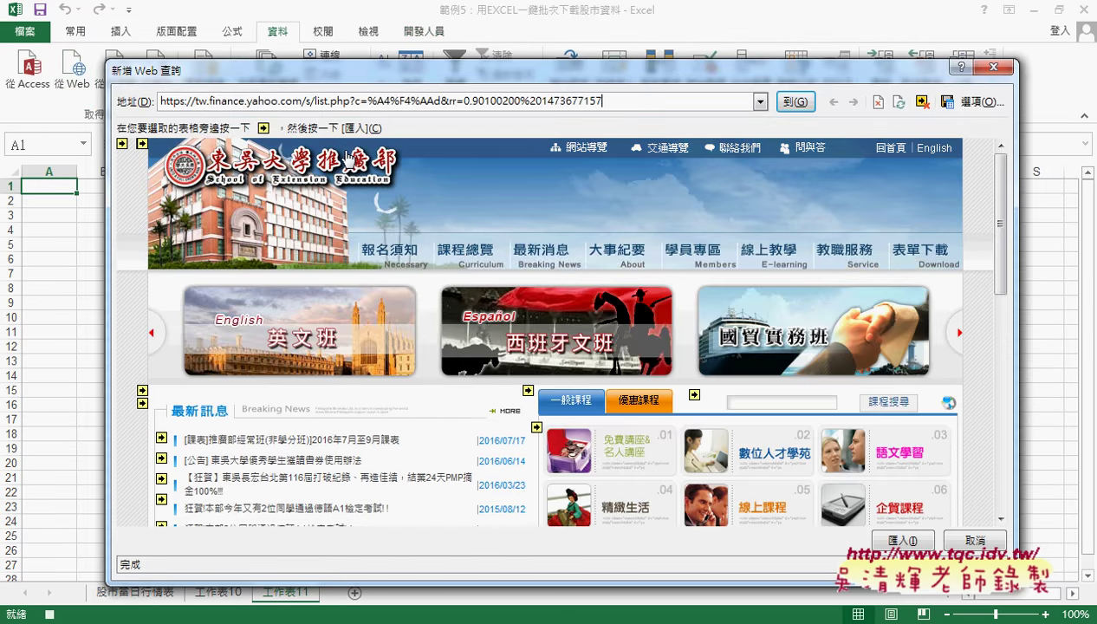
left_click(795, 101)
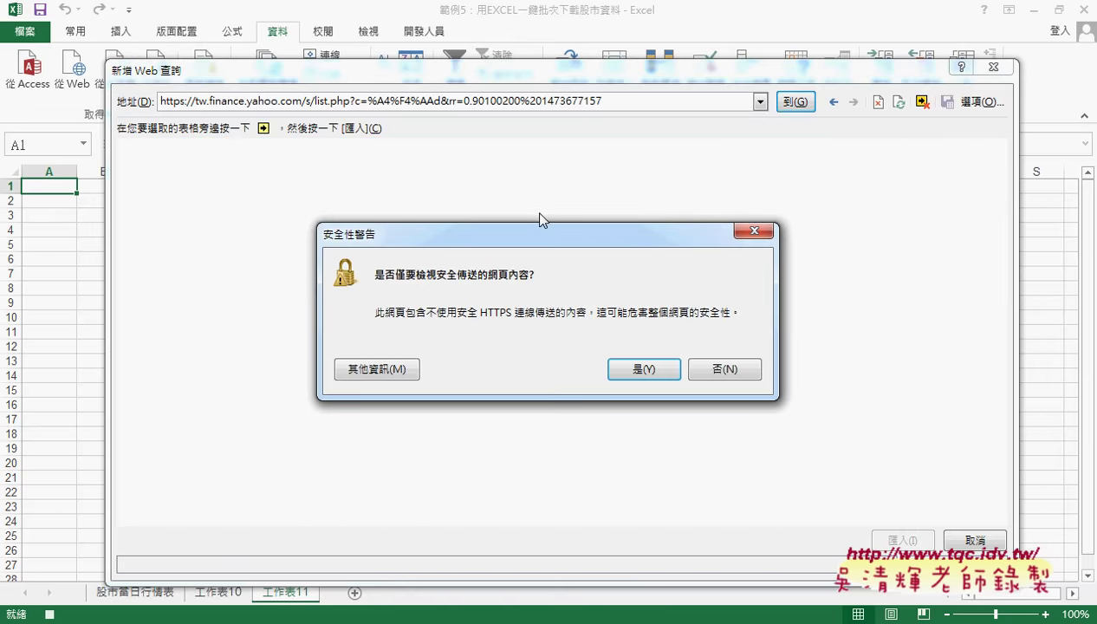
left_click(637, 368)
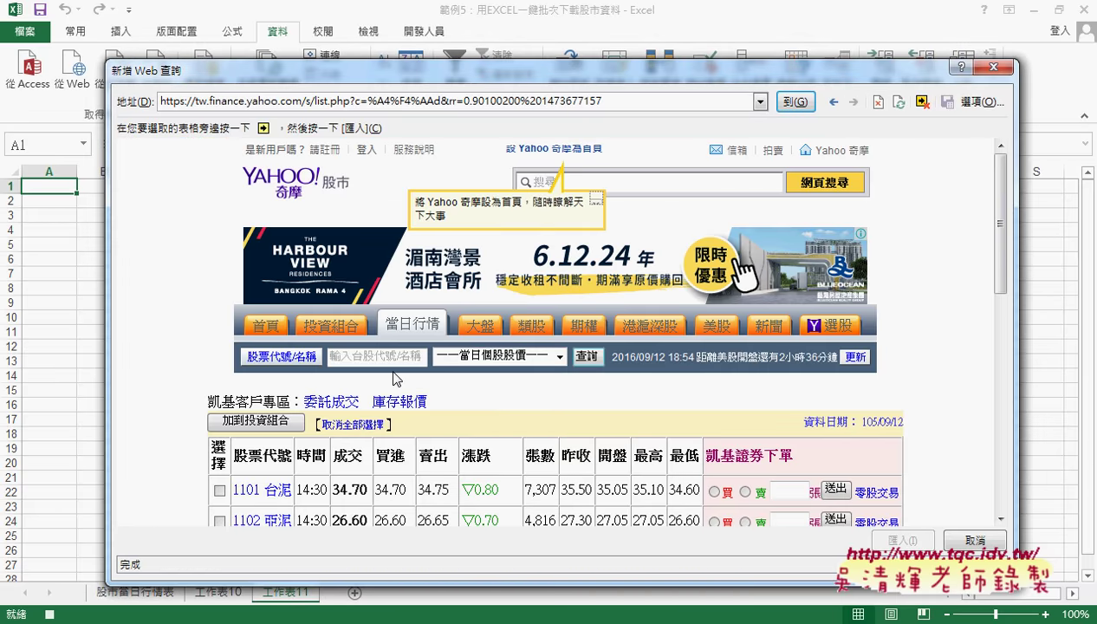
scroll(303, 429, "down", 3)
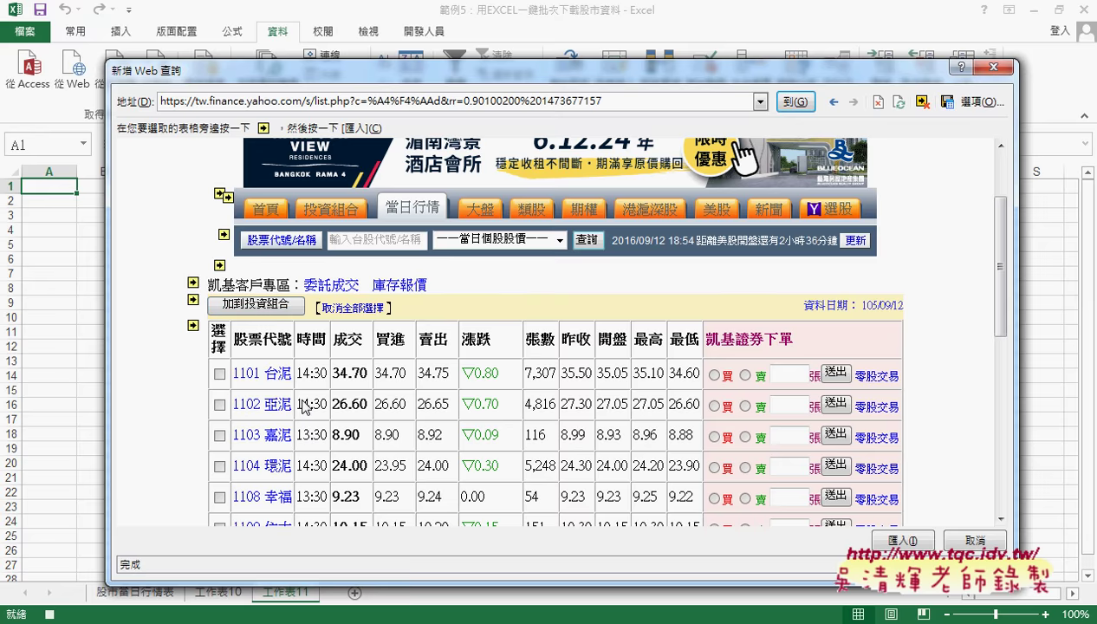
left_click(192, 327)
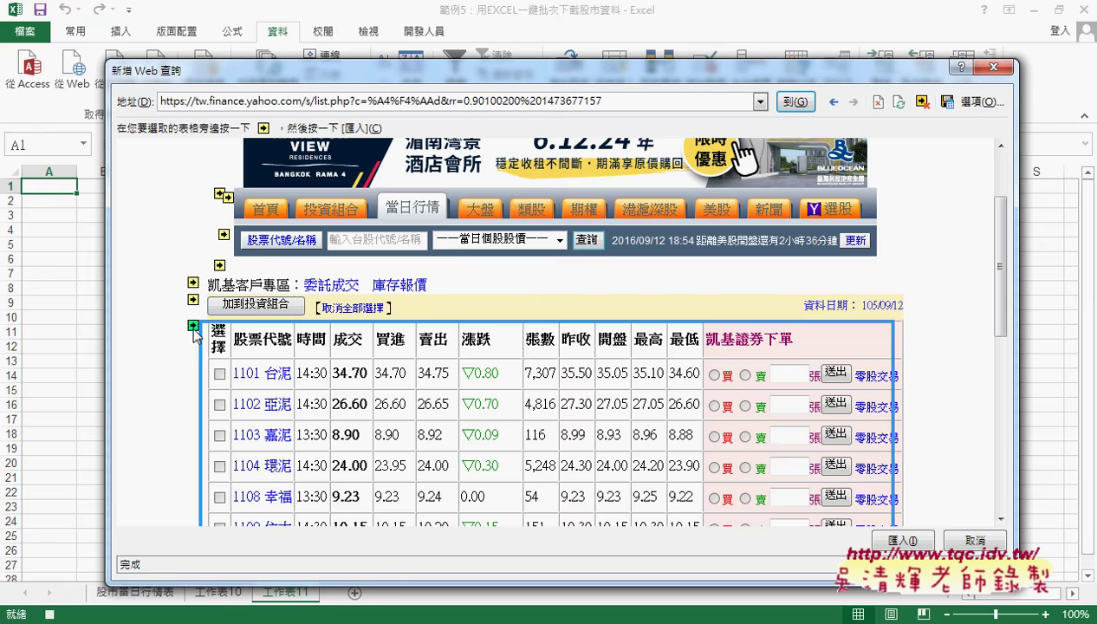
left_click(901, 540)
left_click(541, 384)
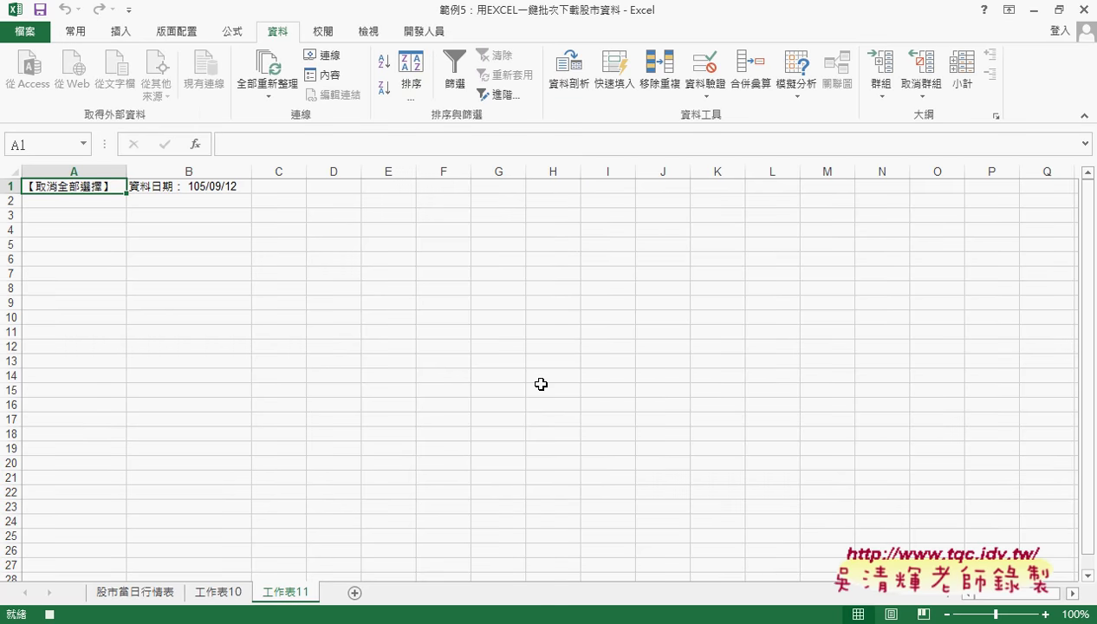
- Stop the recording and open the 下載股市 macro for editing from the Macros list
left_click(425, 32)
left_click(141, 57)
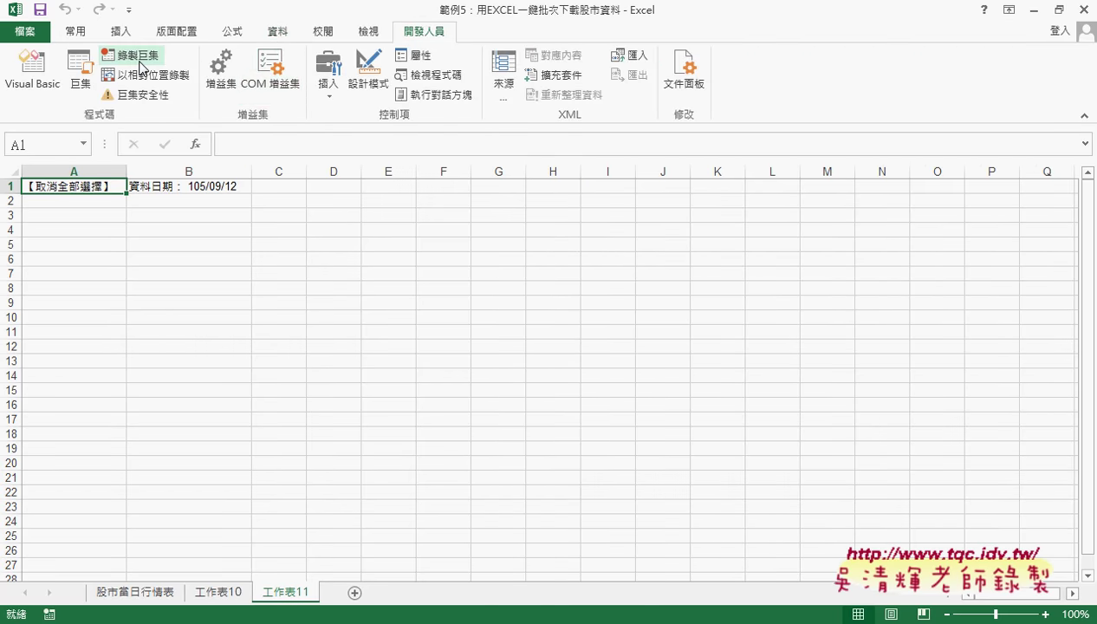
left_click(80, 89)
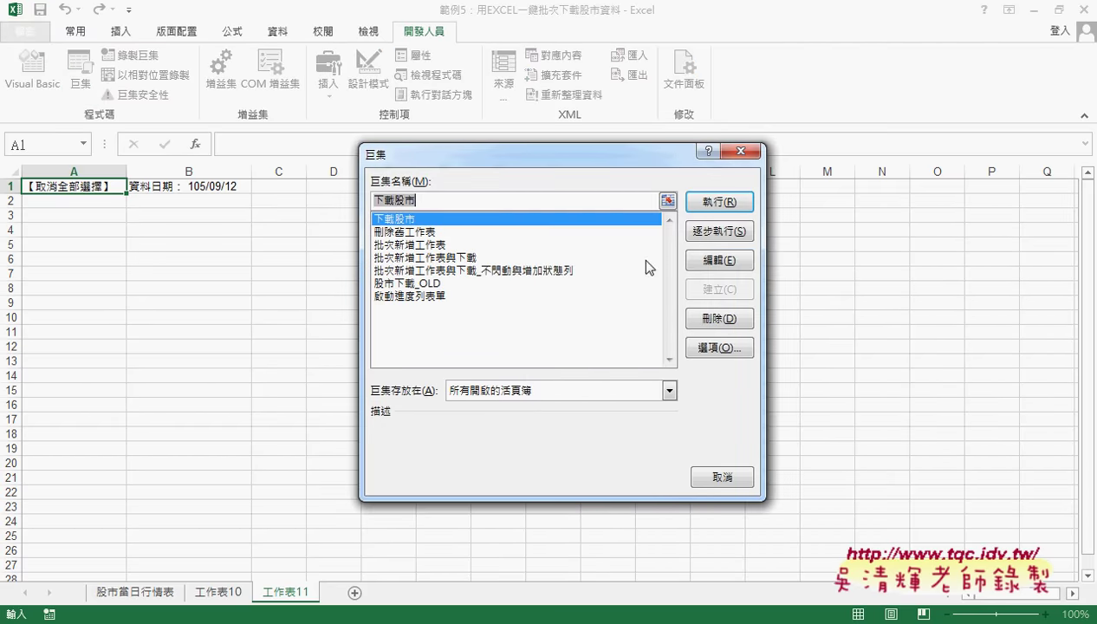
left_click(714, 262)
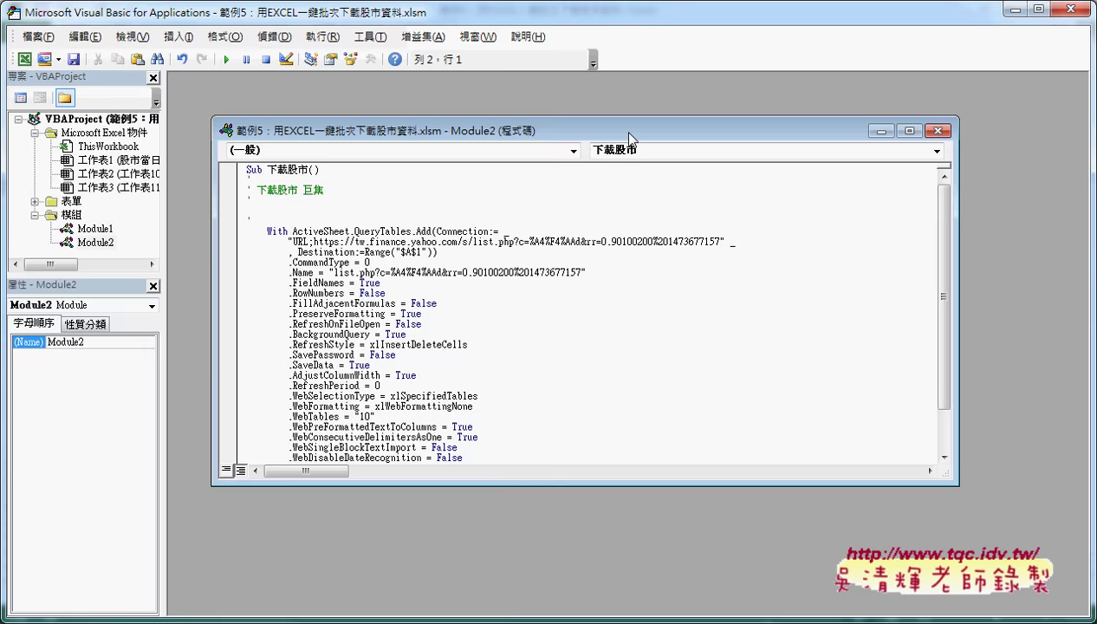
double_click(626, 133)
left_click_drag(202, 149, 196, 109)
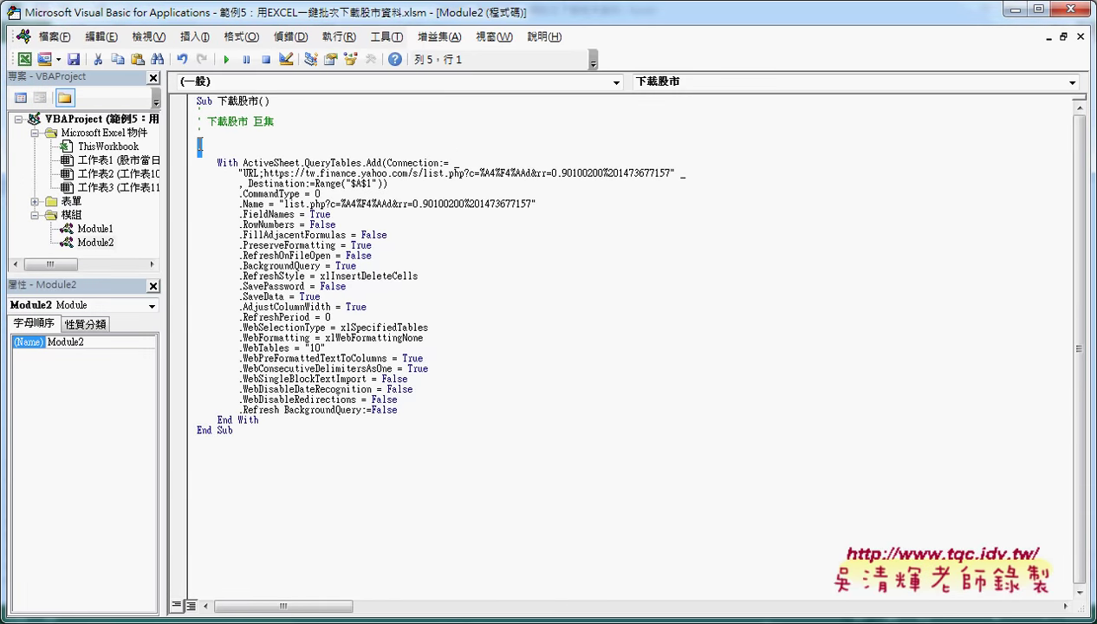
key("Delete")
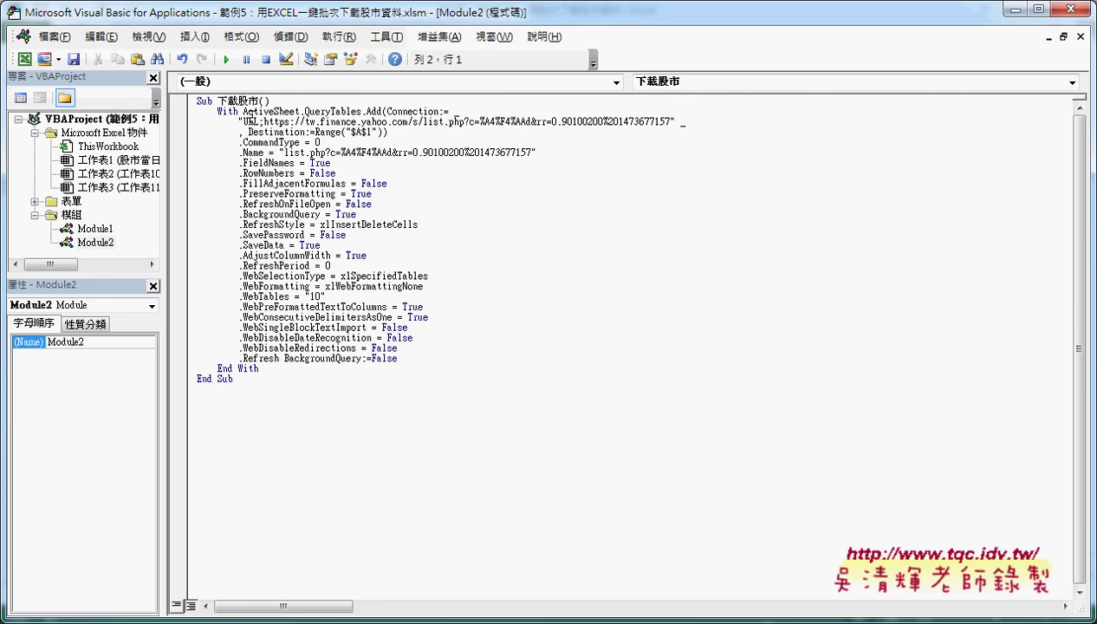
left_click(386, 36)
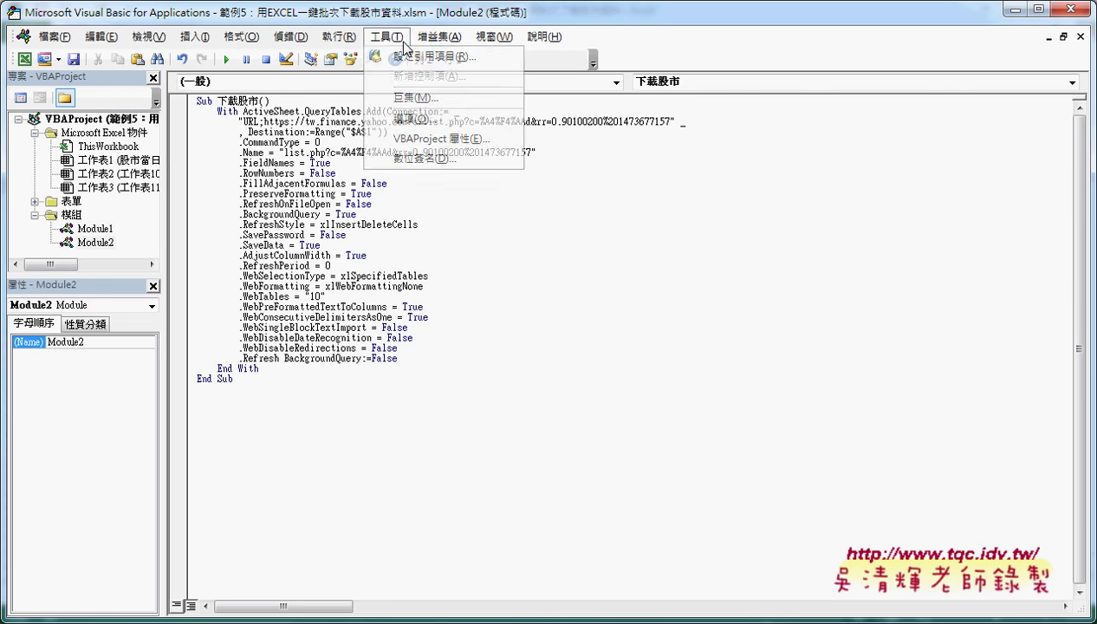
left_click(416, 119)
left_click(445, 148)
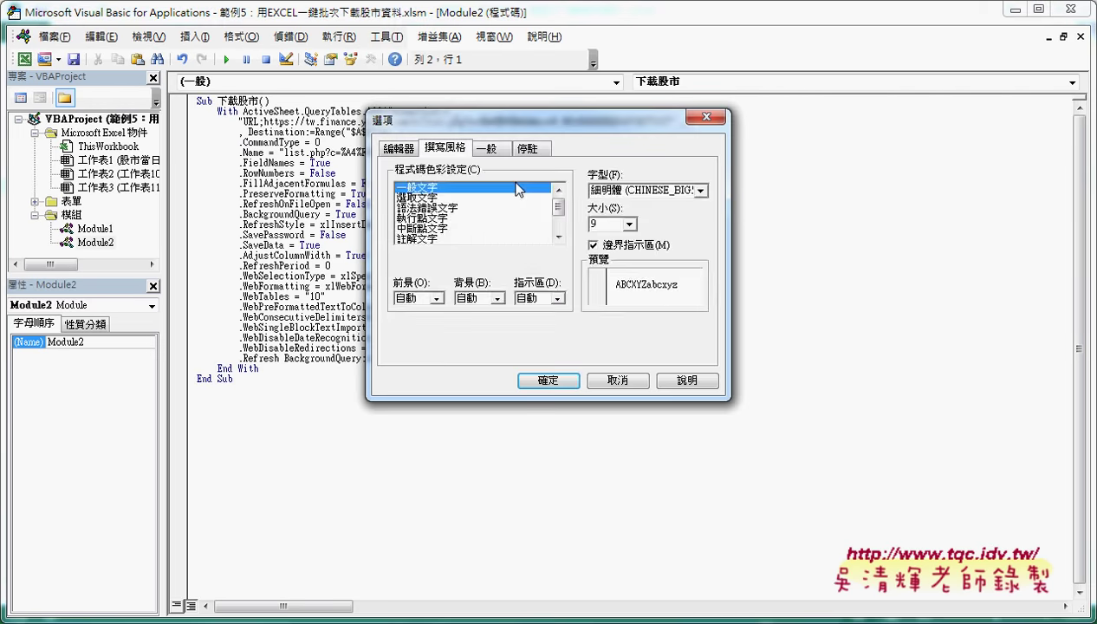
left_click(629, 224)
left_click(606, 272)
left_click(565, 387)
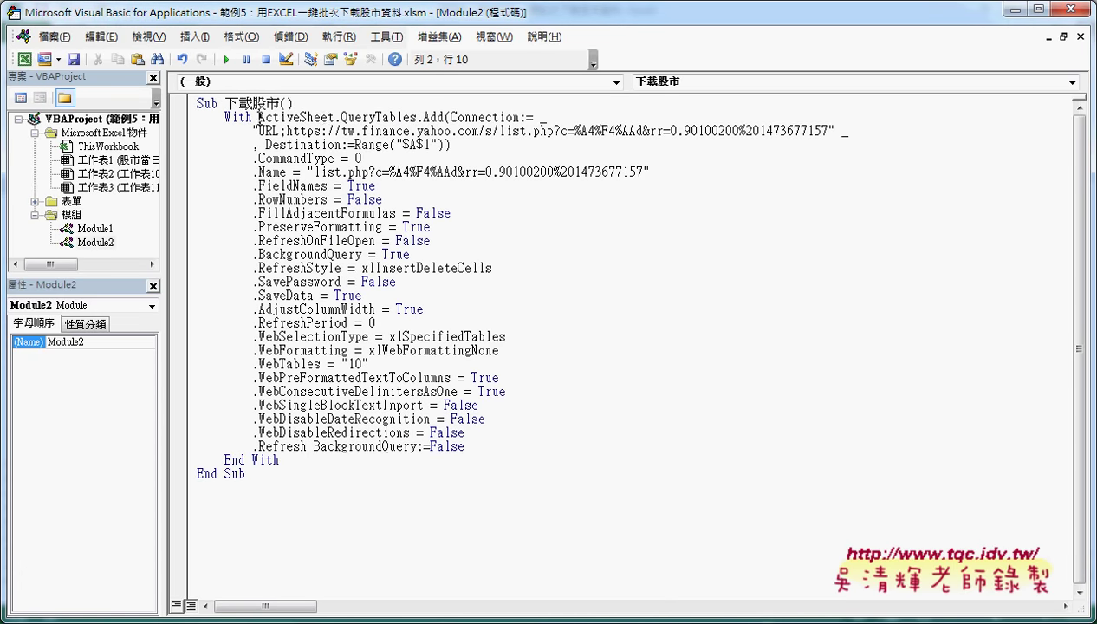
left_click_drag(258, 117, 335, 116)
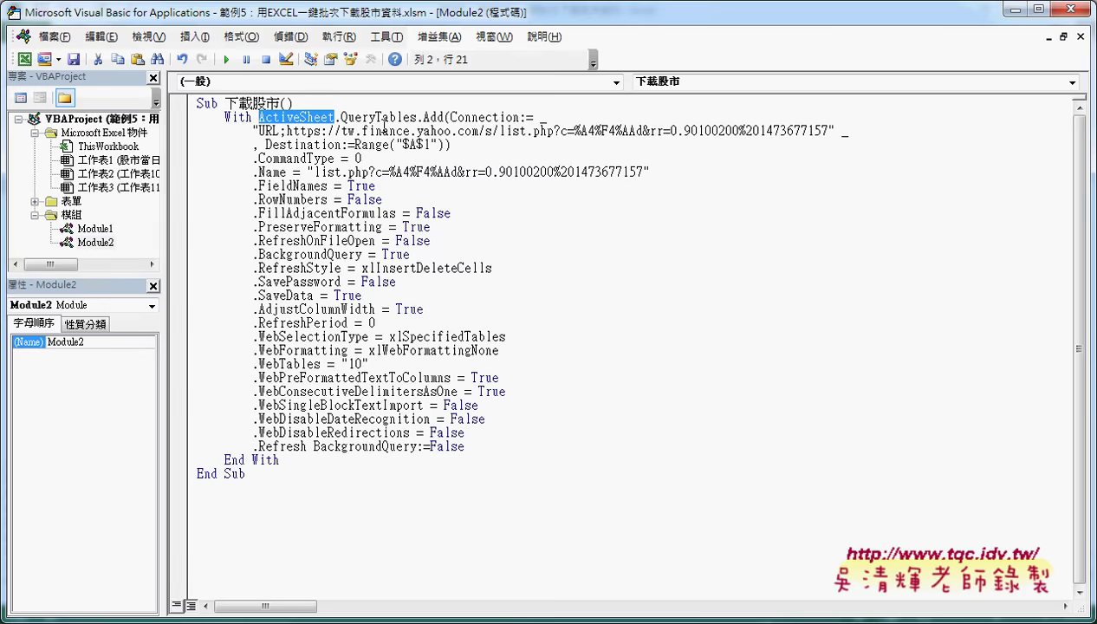
double_click(360, 18)
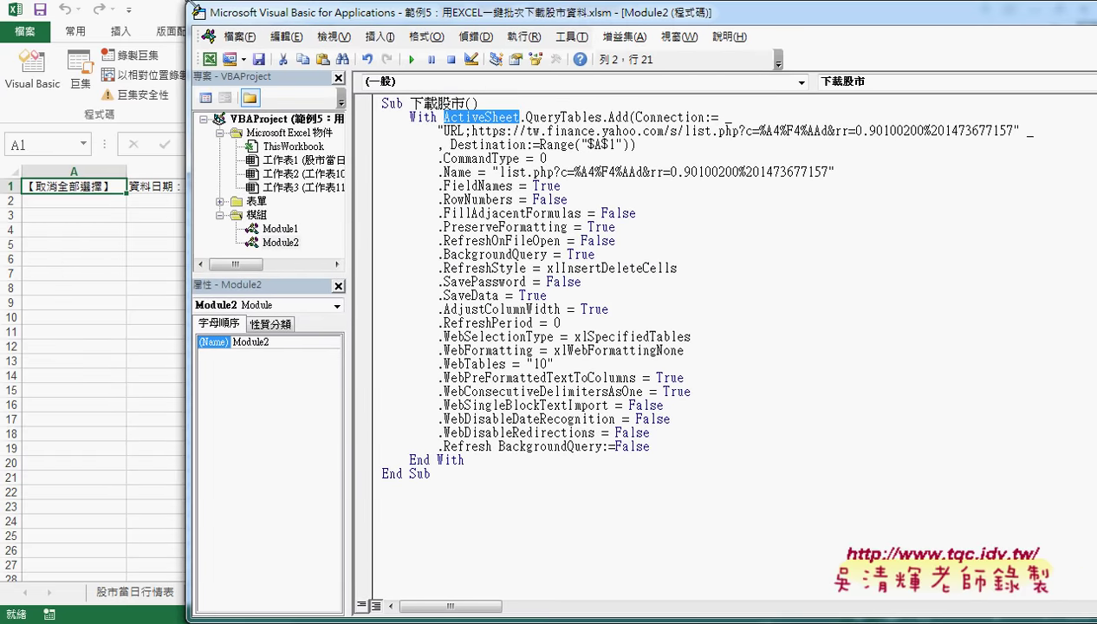
left_click_drag(229, 13, 283, 7)
double_click(283, 7)
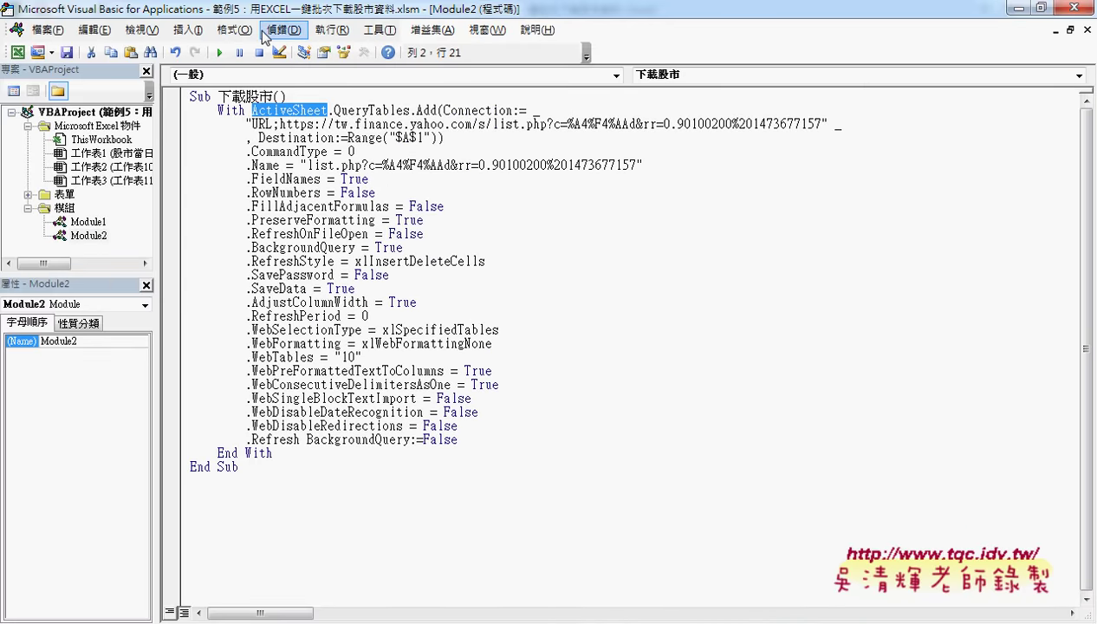
double_click(267, 16)
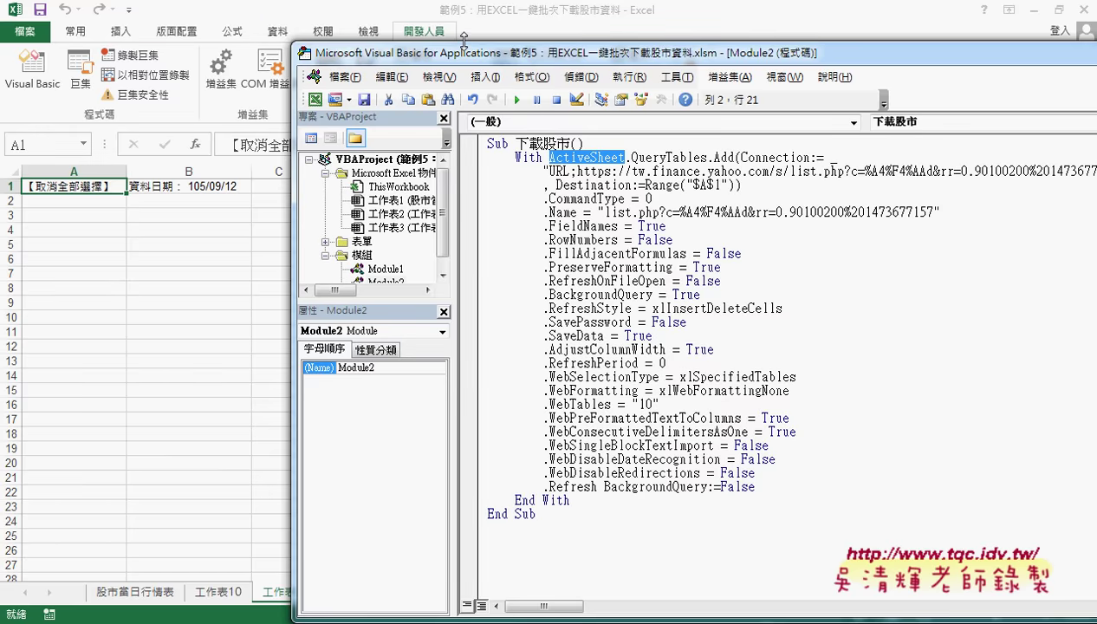
left_click_drag(458, 52, 422, 28)
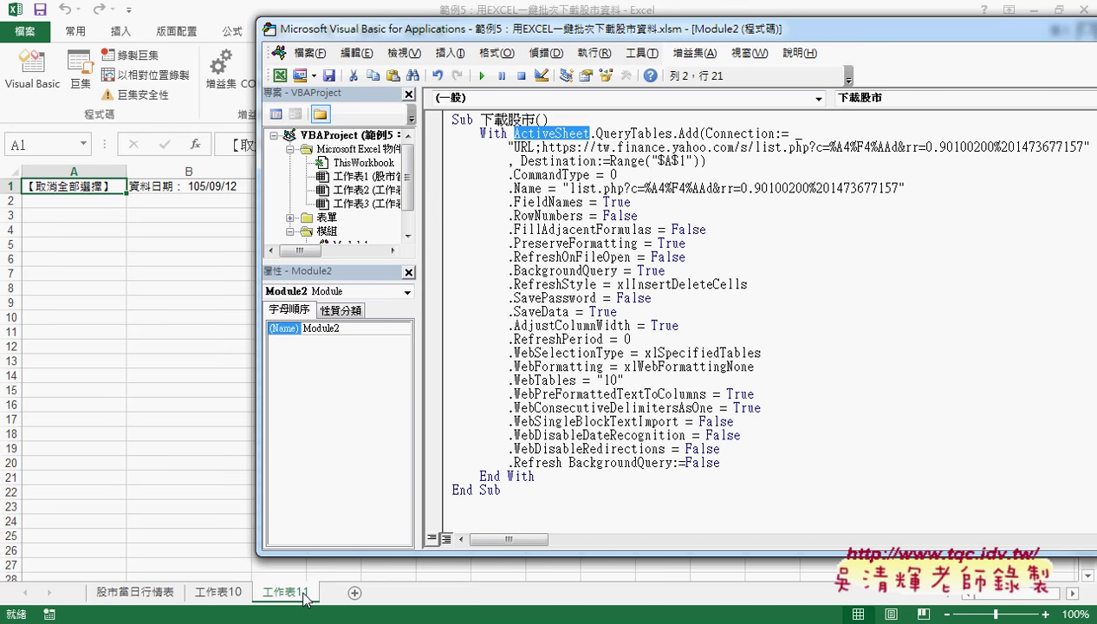
left_click(593, 132)
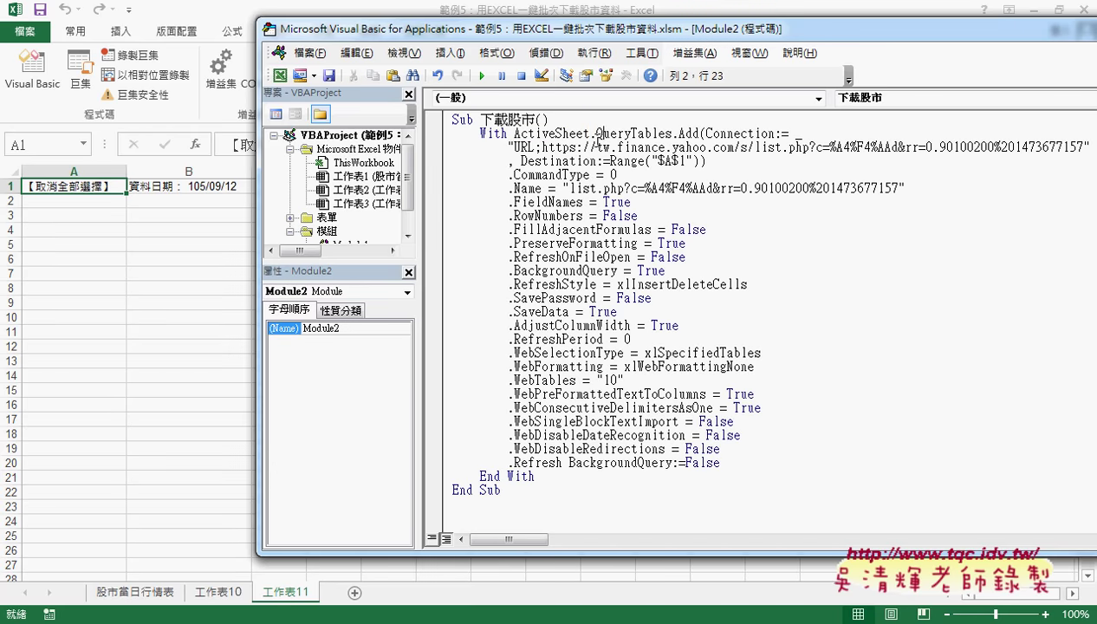
left_click_drag(593, 133, 669, 134)
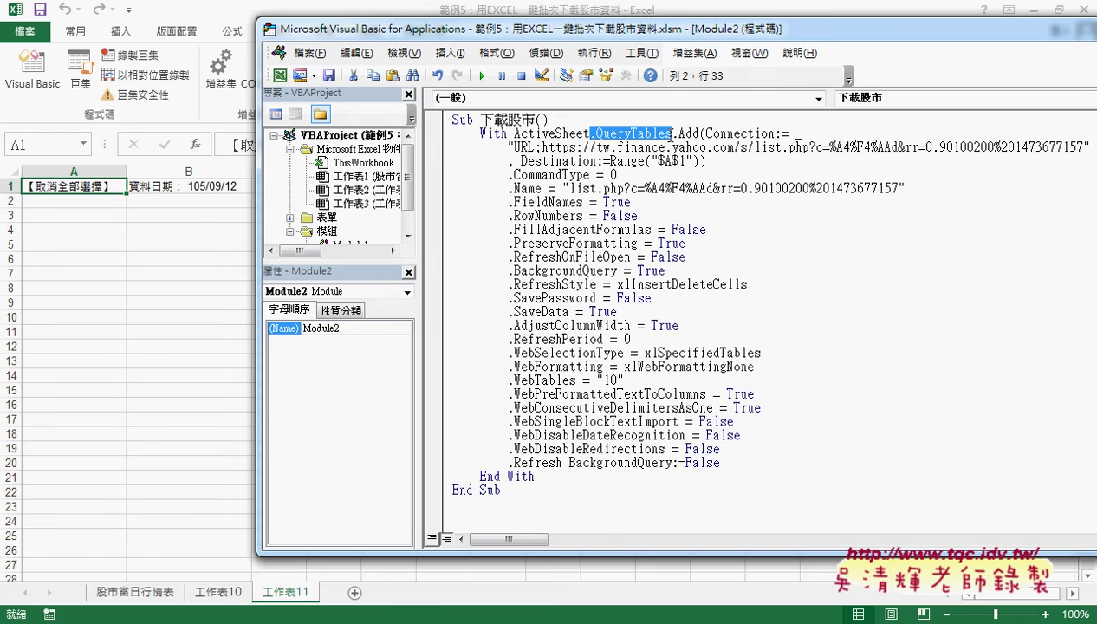
left_click_drag(567, 30, 412, 27)
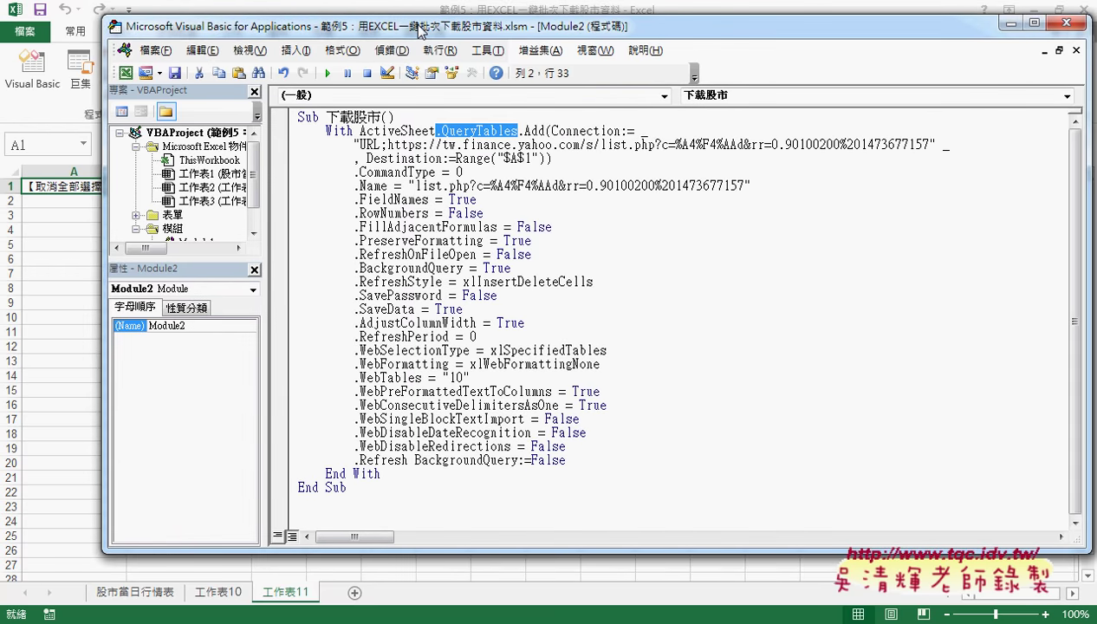
left_click_drag(518, 131, 548, 131)
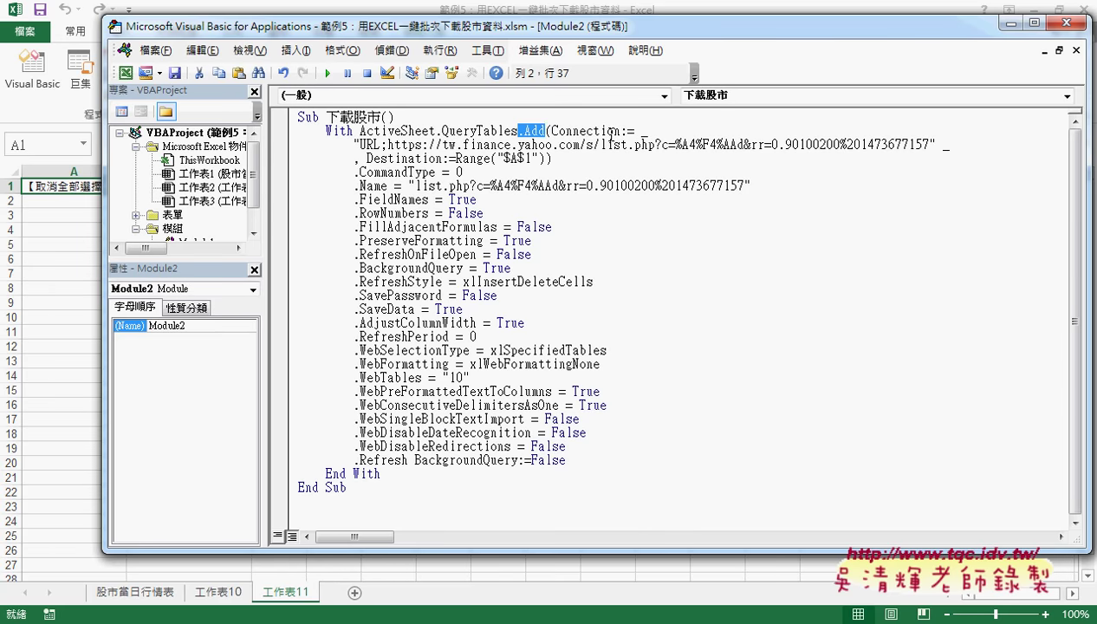
left_click_drag(552, 131, 634, 130)
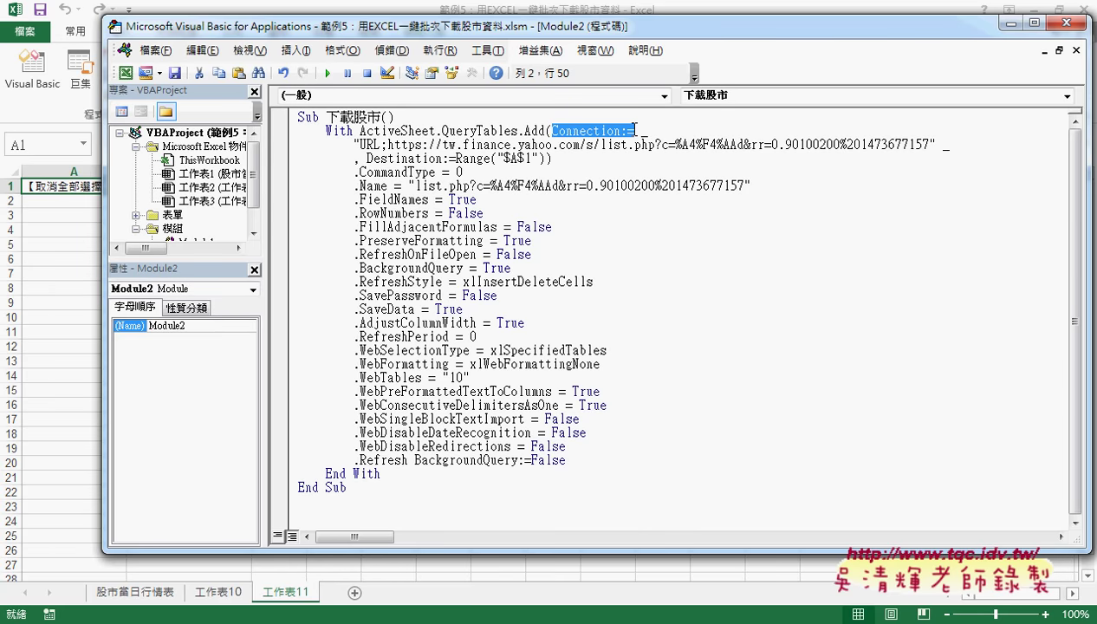
left_click(632, 132)
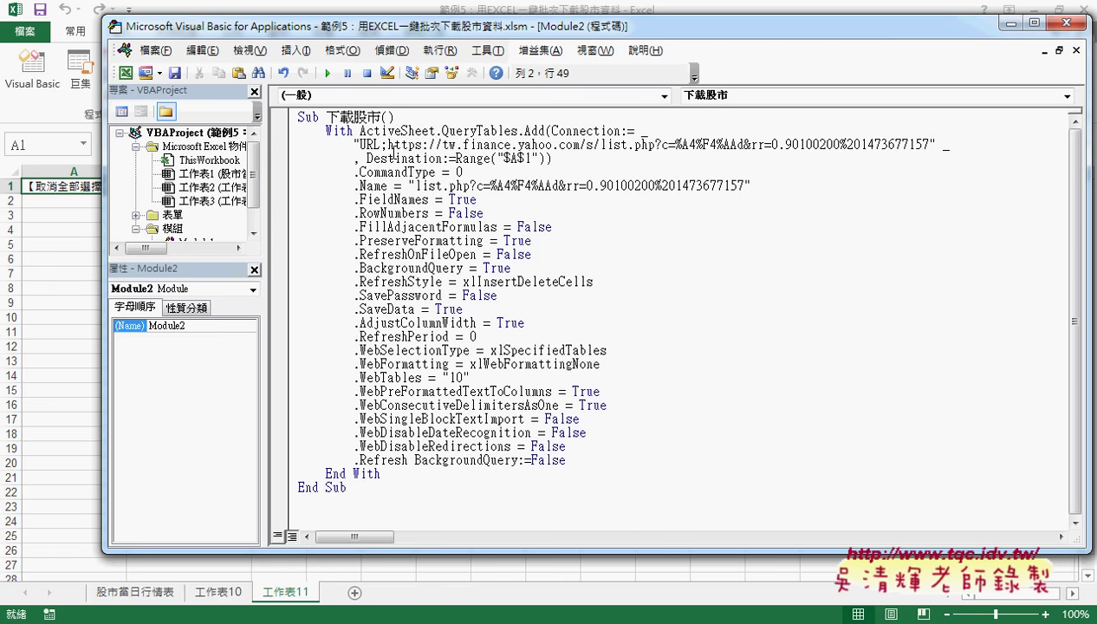
left_click_drag(358, 144, 932, 145)
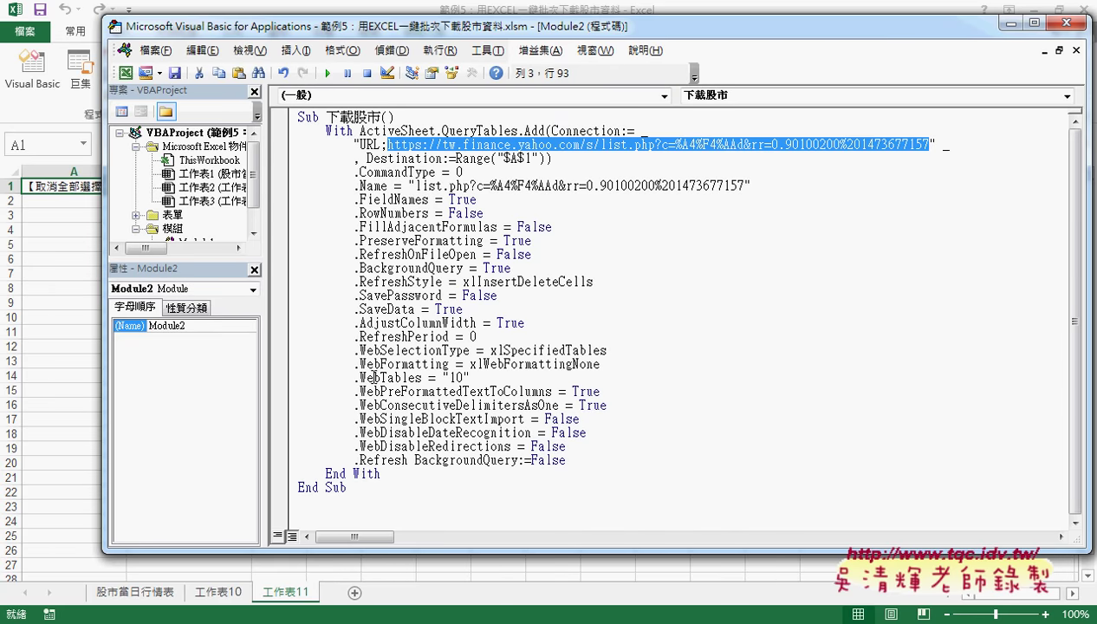
left_click_drag(352, 378, 486, 378)
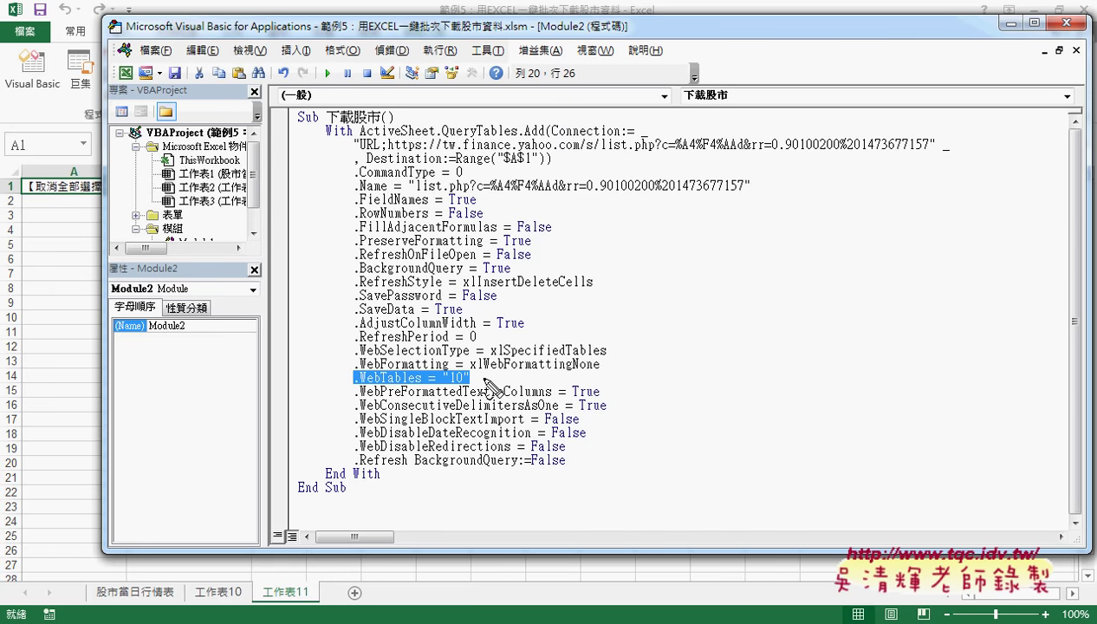
mouse_move(472, 386)
left_mouse_down()
mouse_move(347, 389)
mouse_move(473, 383)
left_mouse_up()
left_click_drag(464, 378, 448, 377)
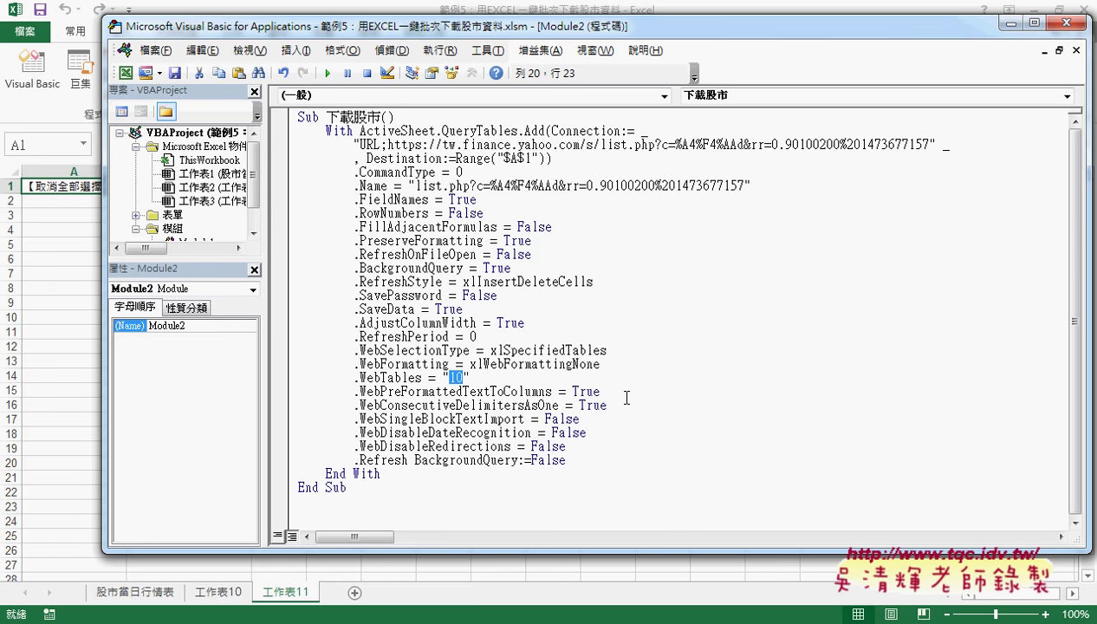
- Change the macro's WebTables value to "11" and add a blank sheet 工作表12
type("11")
left_click_drag(489, 32, 544, 36)
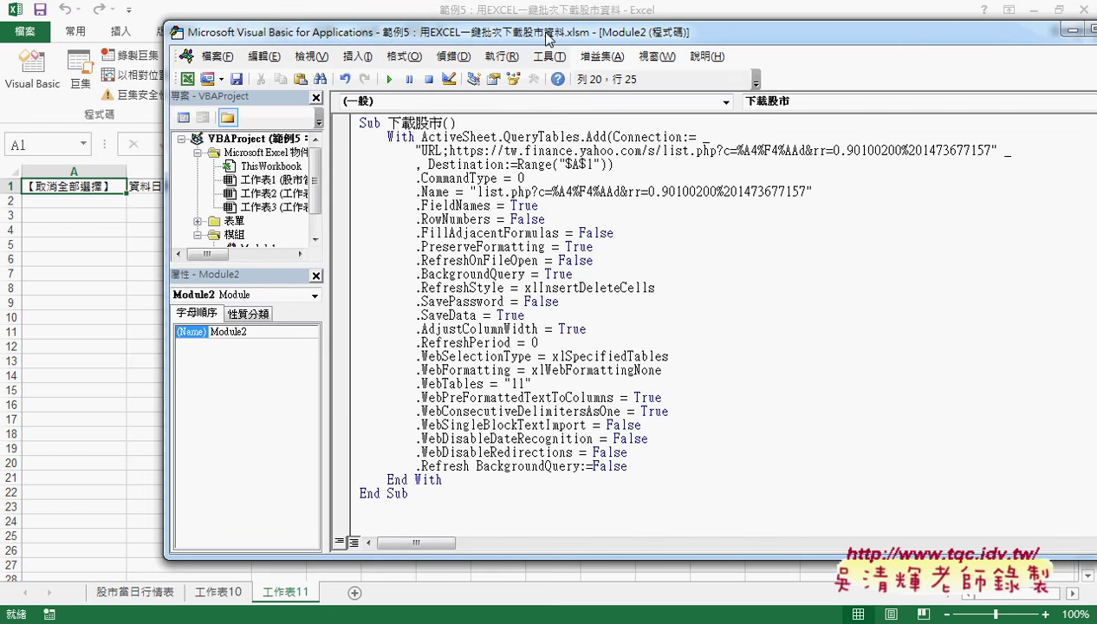
left_click(353, 593)
left_click(354, 594)
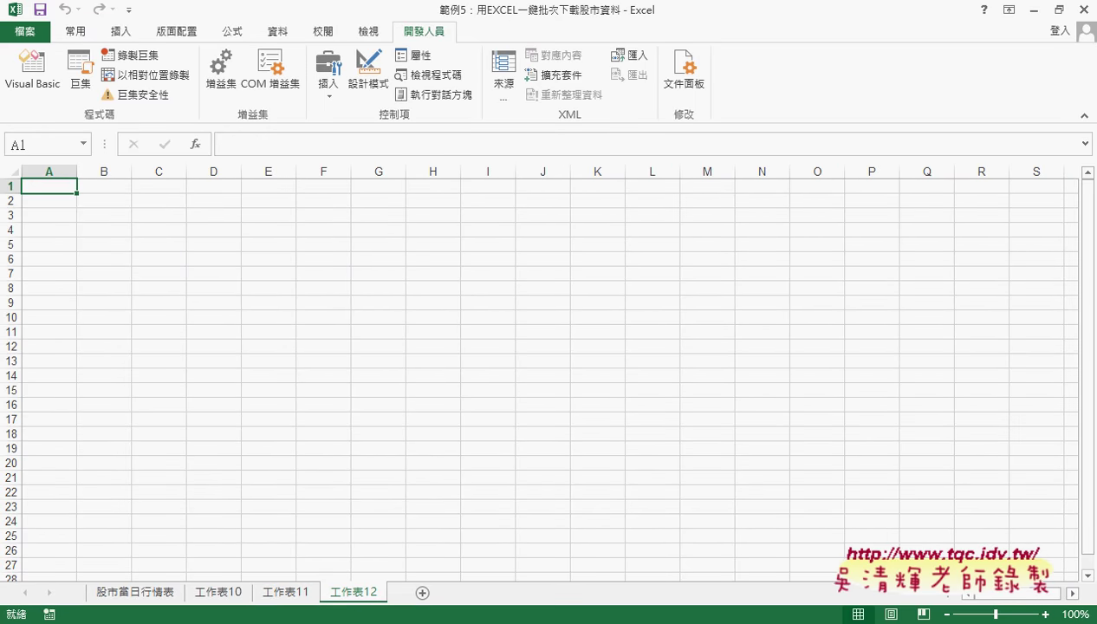
- Highlight the WebTables = "11" line and the new 工作表12 tab, then clear the annotations
left_click(311, 559)
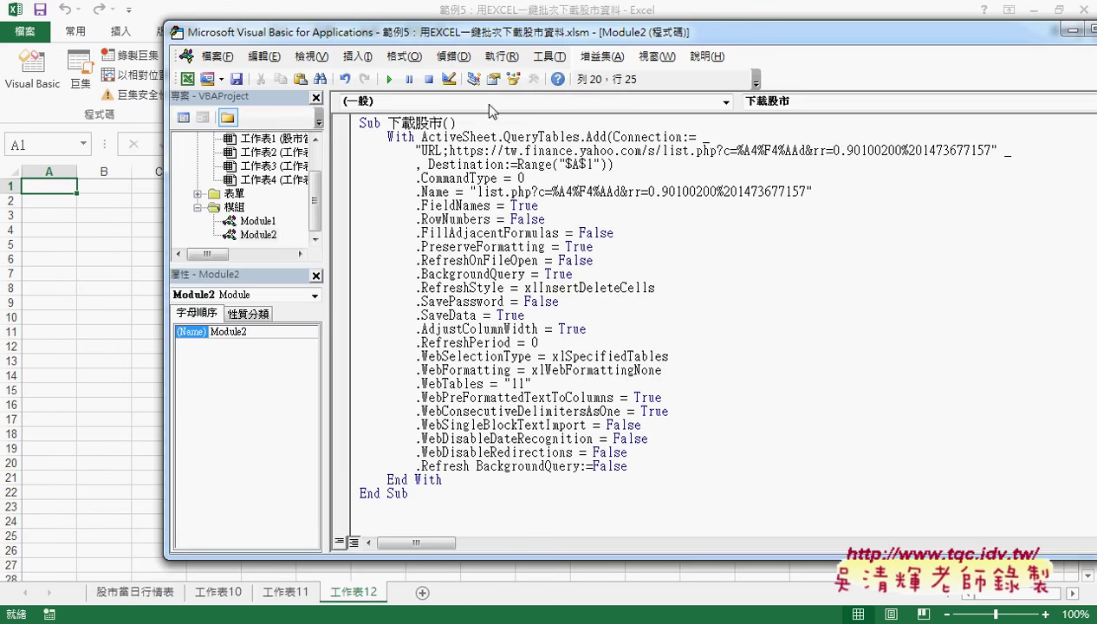
mouse_move(529, 39)
left_mouse_down()
mouse_move(813, 43)
mouse_move(722, 54)
left_mouse_up()
left_click_drag(726, 398, 610, 399)
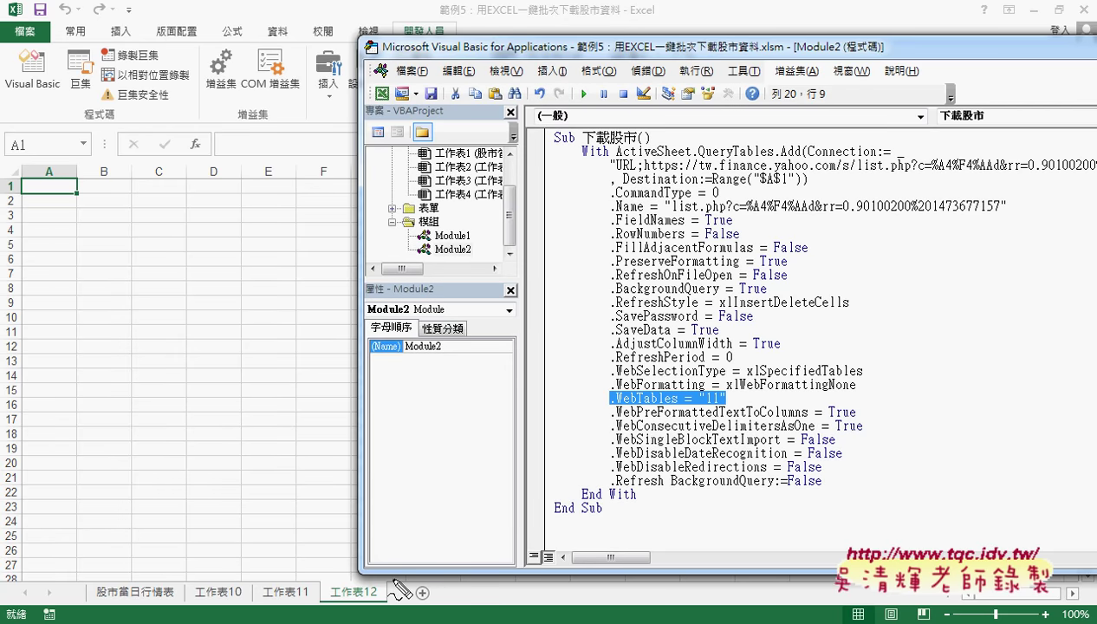
mouse_move(379, 605)
left_mouse_down()
mouse_move(387, 583)
mouse_move(412, 607)
left_mouse_up()
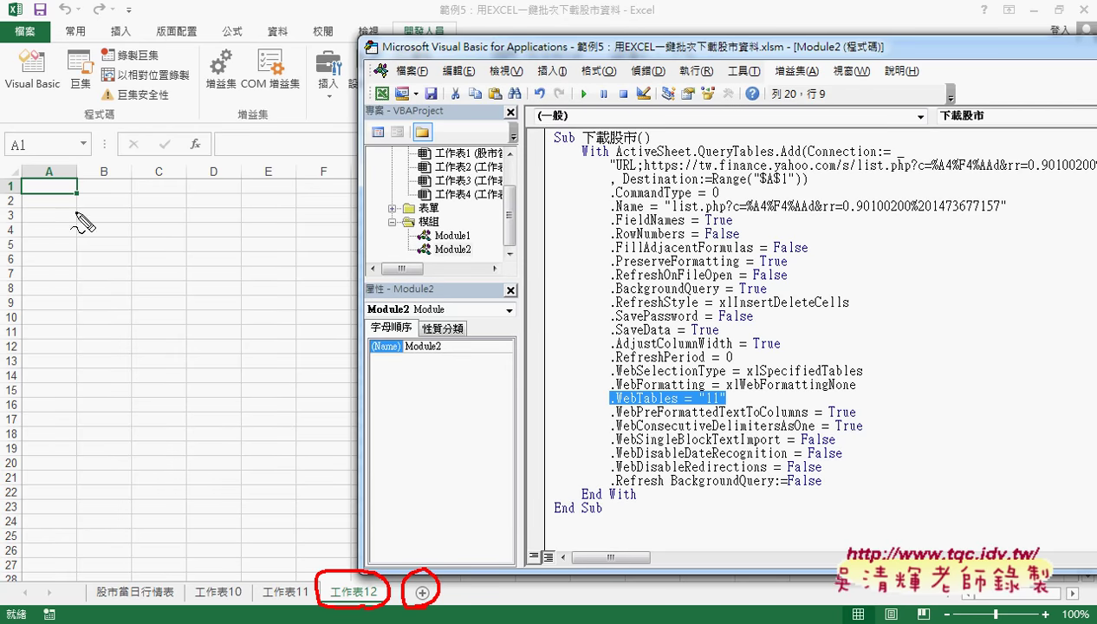
mouse_move(726, 405)
left_mouse_down()
mouse_move(592, 401)
mouse_move(726, 407)
left_mouse_up()
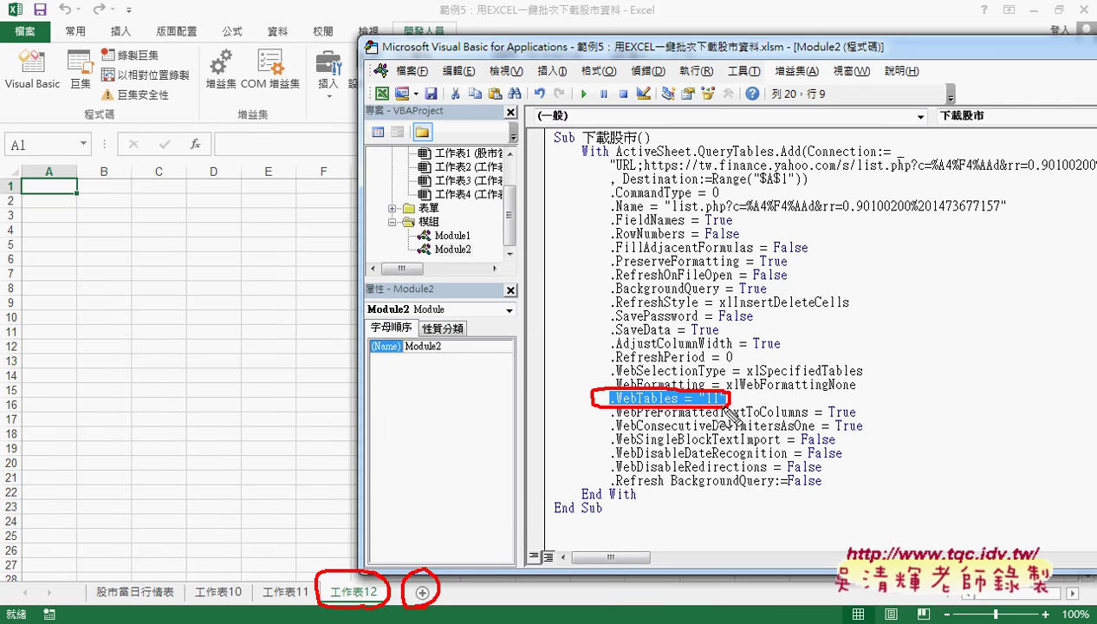
key("Escape")
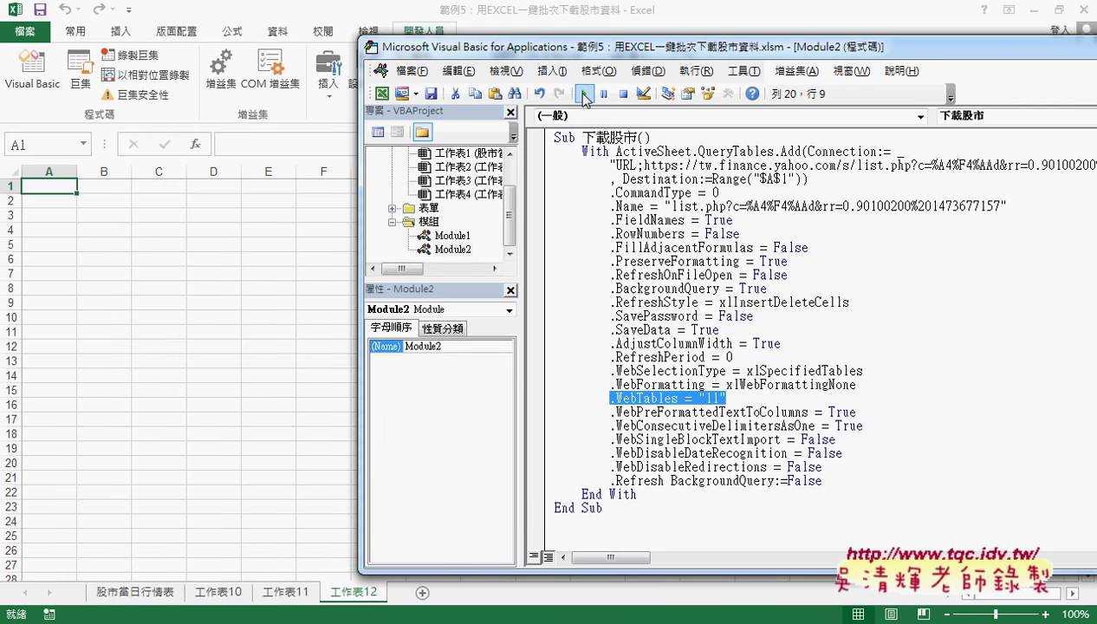
- Run the macro, trace runtime error 5 to the .CommandType = 0 line, then reset
left_click(584, 93)
left_click(583, 296)
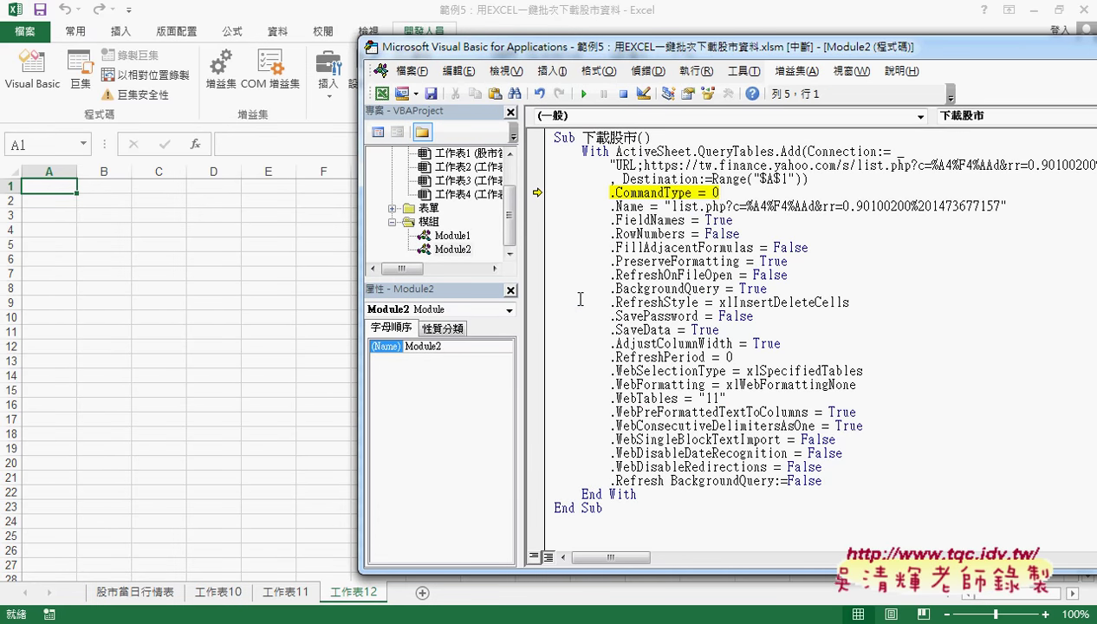
left_click(720, 192)
left_click(618, 94)
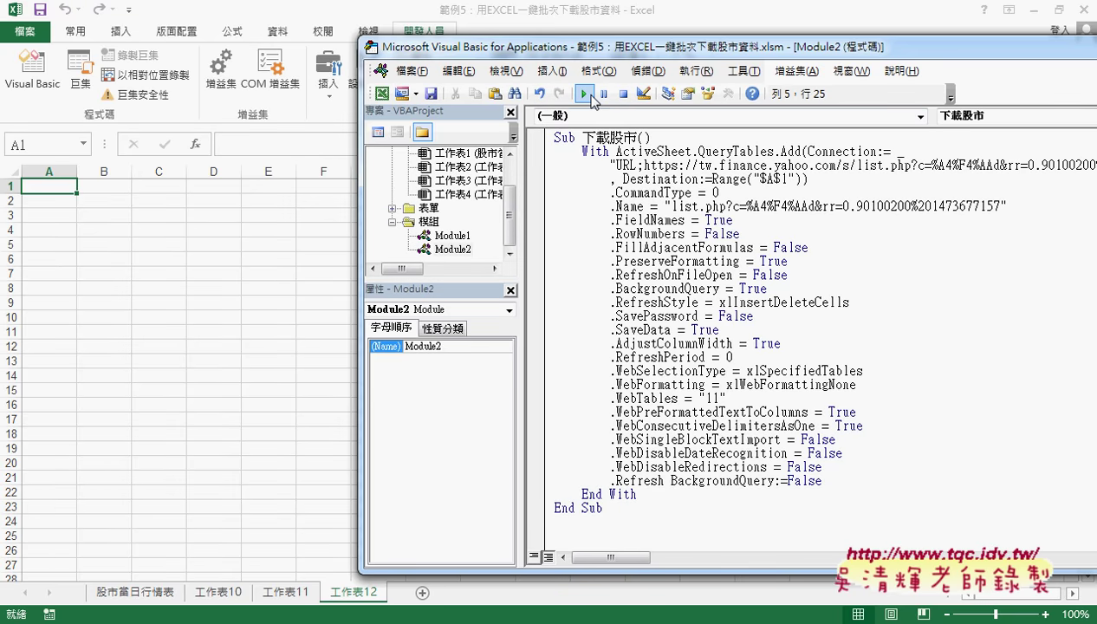
- Rerun the macro and comment out .CommandType = 0 with an apostrophe
left_click(583, 93)
left_click(583, 296)
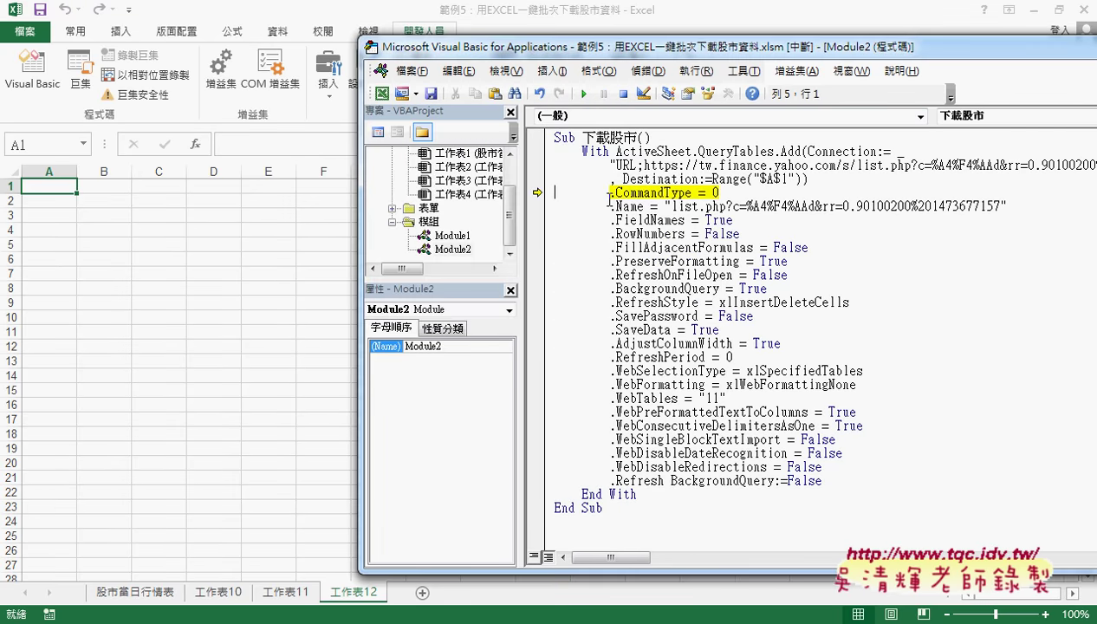
left_click_drag(610, 191, 614, 208)
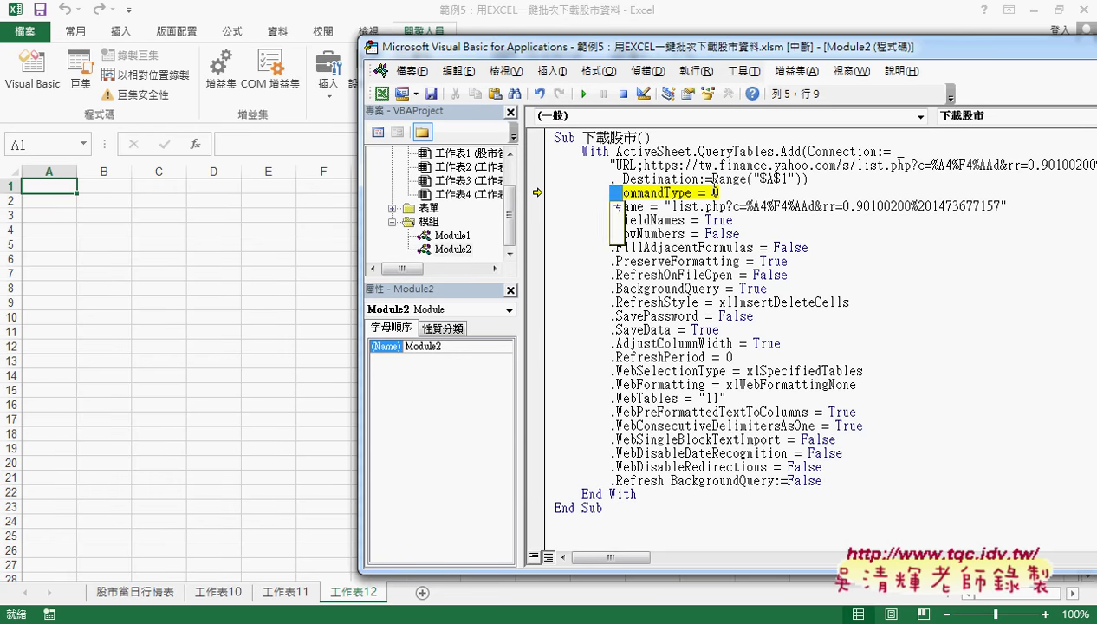
type("'")
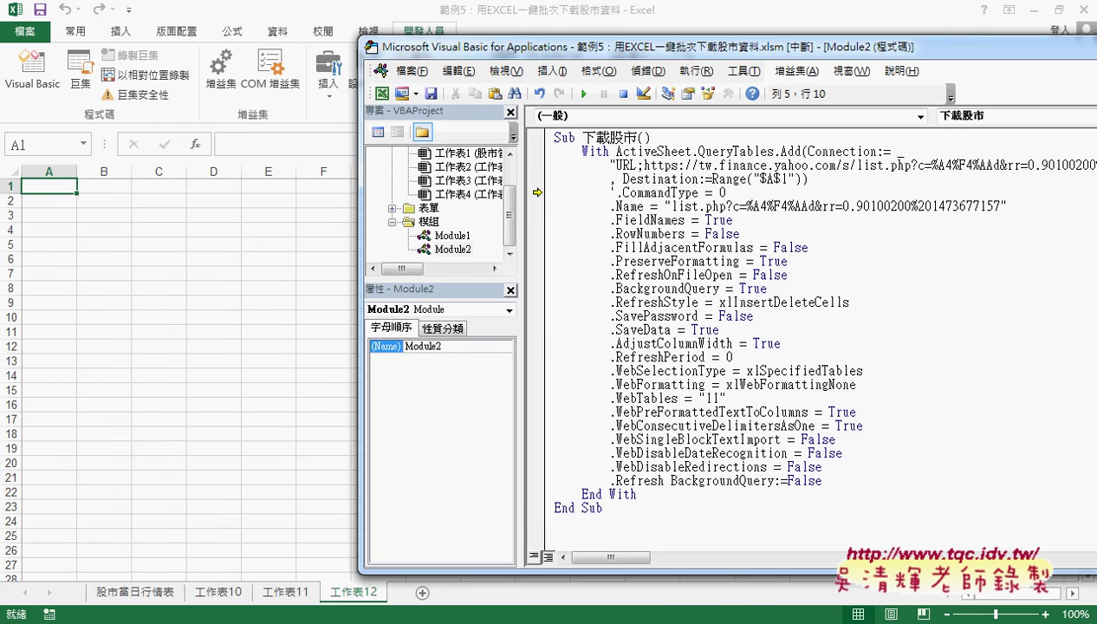
left_click(721, 286)
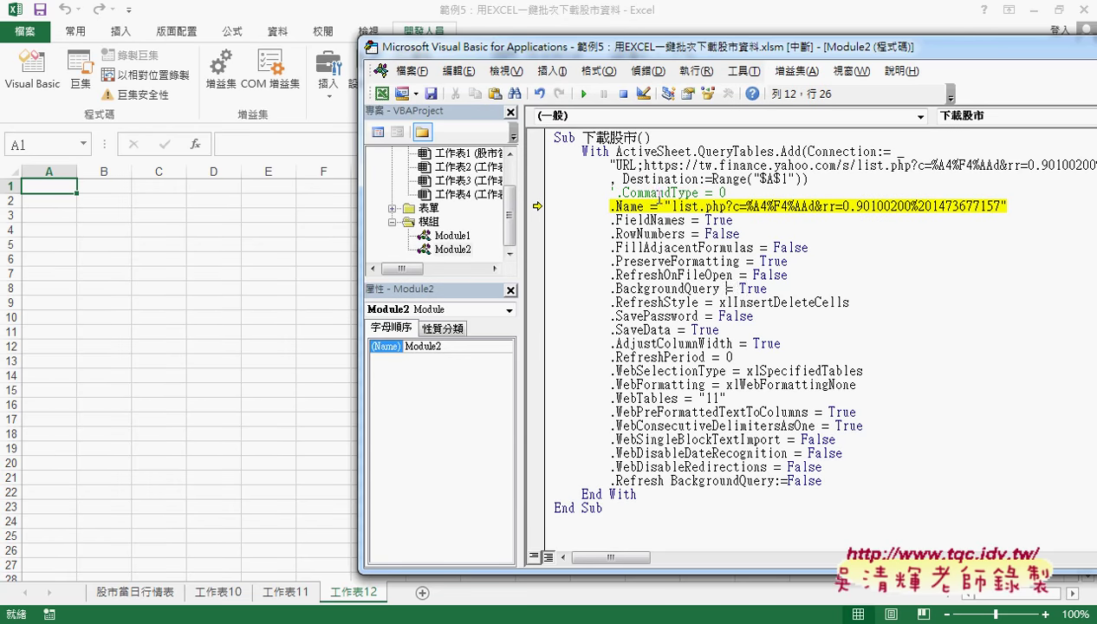
- Highlight the commented CommandType line and continue the macro to finish importing into 工作表12
left_click_drag(727, 193, 542, 191)
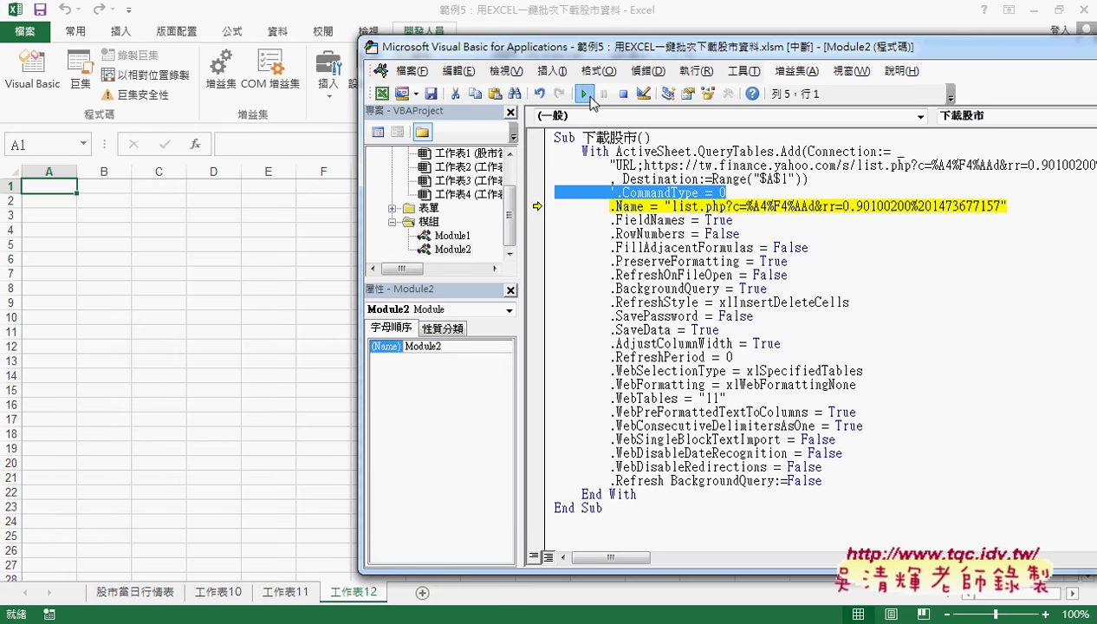
left_click(635, 192)
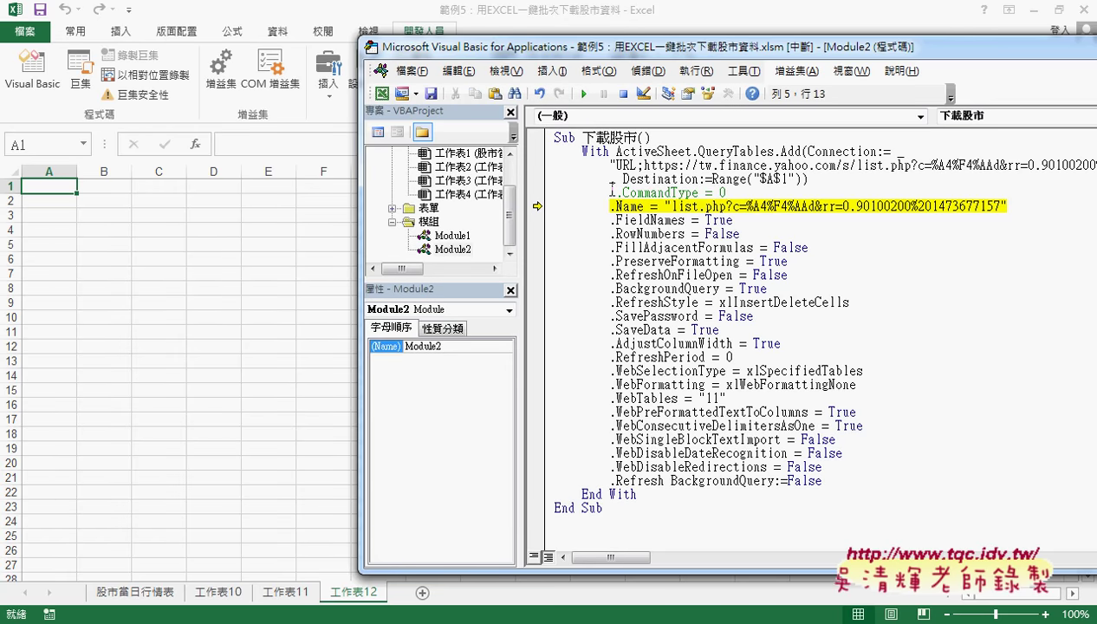
left_click_drag(614, 193, 726, 192)
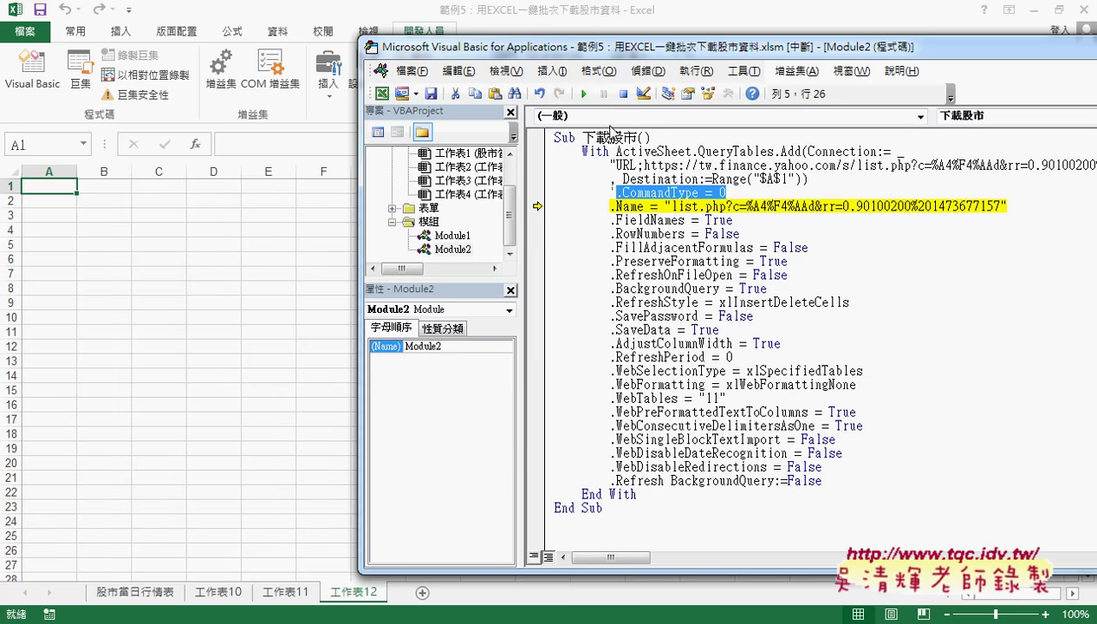
left_click(585, 95)
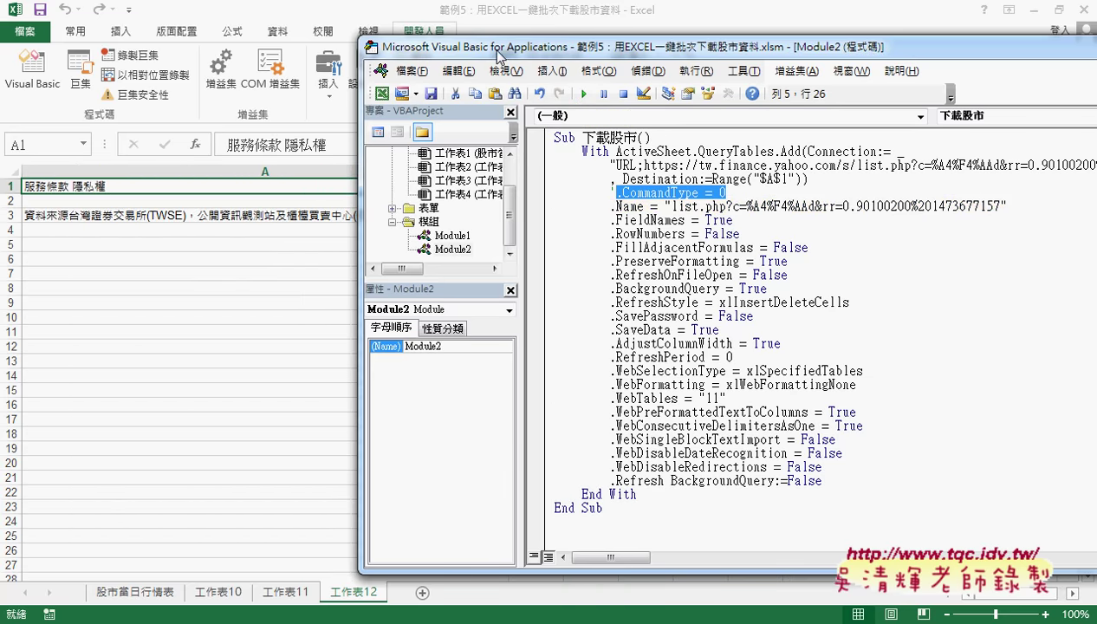
- Change the macro's WebTables value from "9" to "8" and add a blank sheet 工作表14
mouse_move(487, 53)
left_mouse_down()
mouse_move(876, 55)
mouse_move(850, 413)
mouse_move(823, 392)
left_mouse_up()
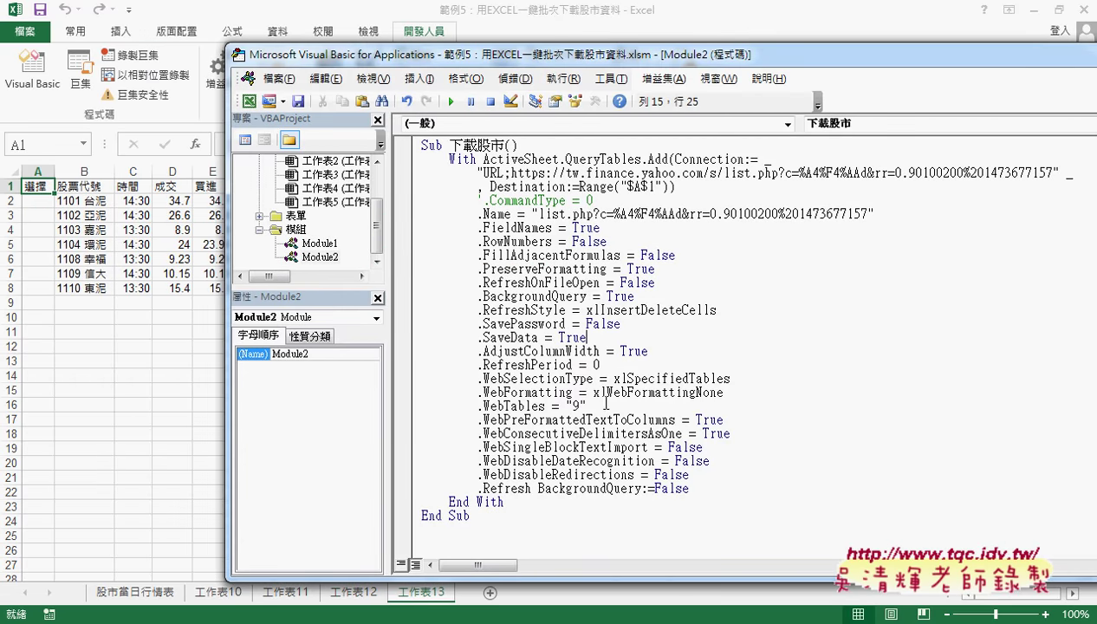
left_click_drag(606, 404, 477, 406)
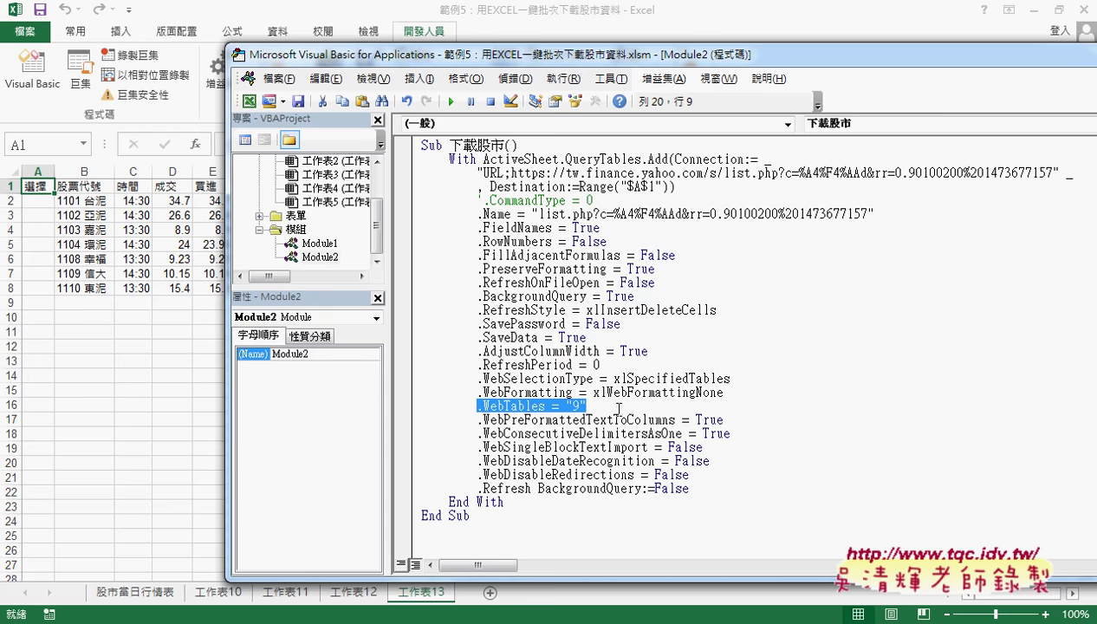
left_click(575, 406)
double_click(572, 405)
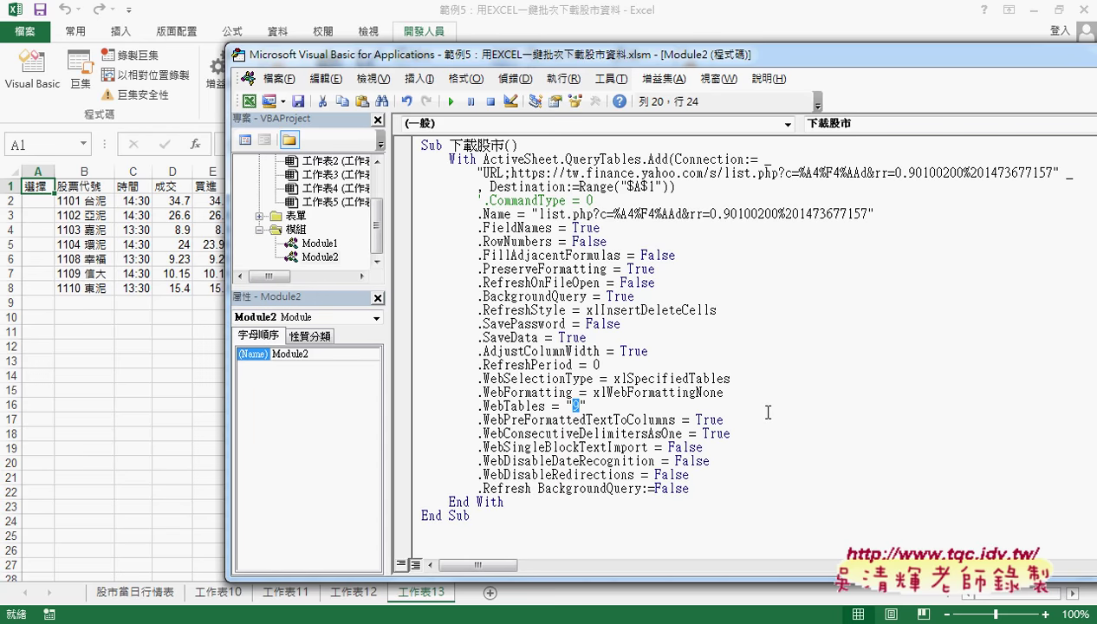
type("8")
left_click(489, 593)
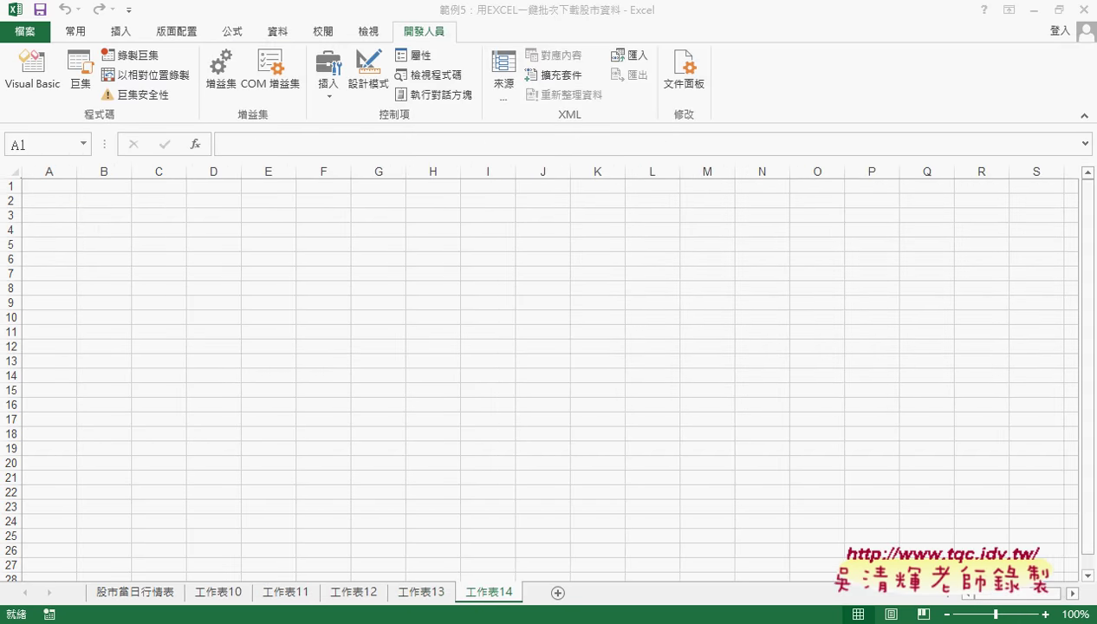
- Run 下載股市 to fill 工作表14 with the 水泥 quote table, 1101 台泥 through 1110 東泥
left_click(375, 572)
left_click_drag(586, 406, 477, 406)
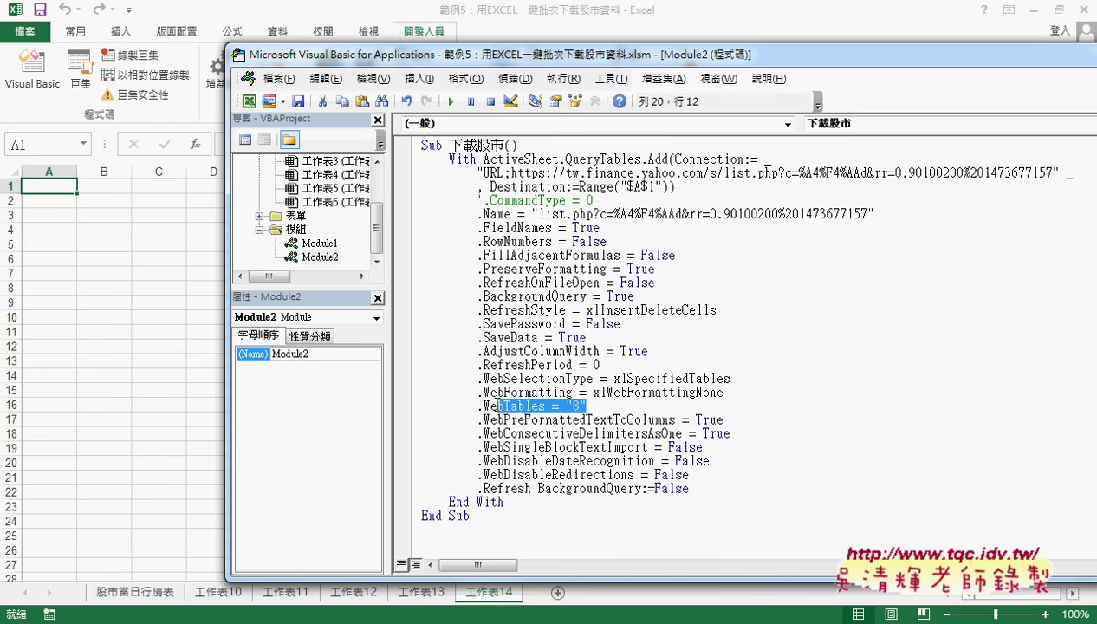
left_click(587, 324)
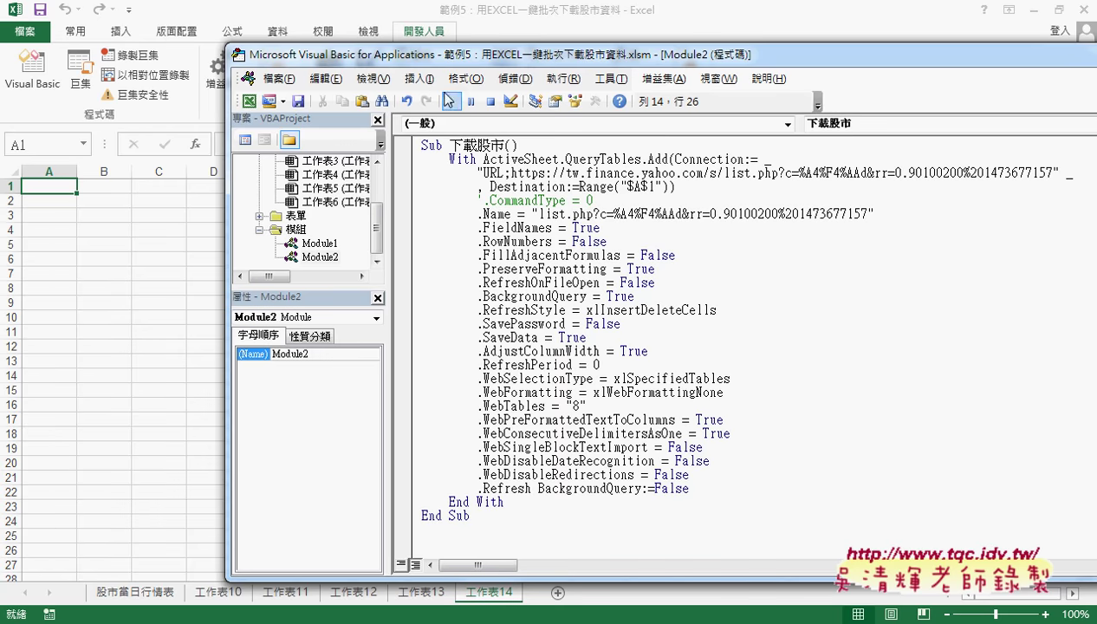
left_click(451, 102)
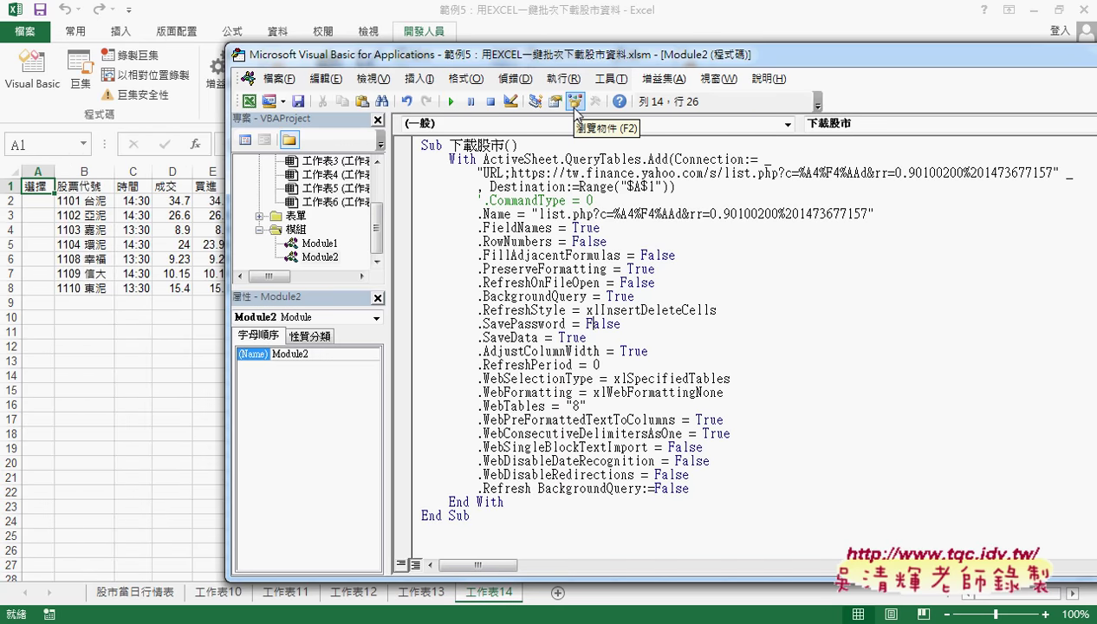
left_click_drag(570, 54, 797, 48)
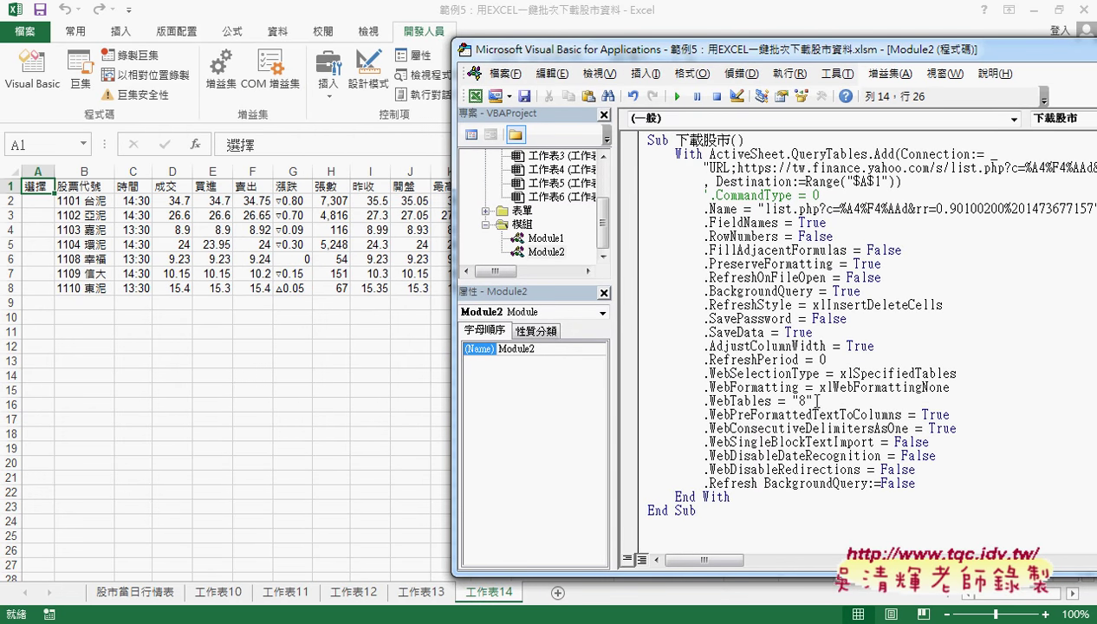
left_click_drag(812, 400, 703, 401)
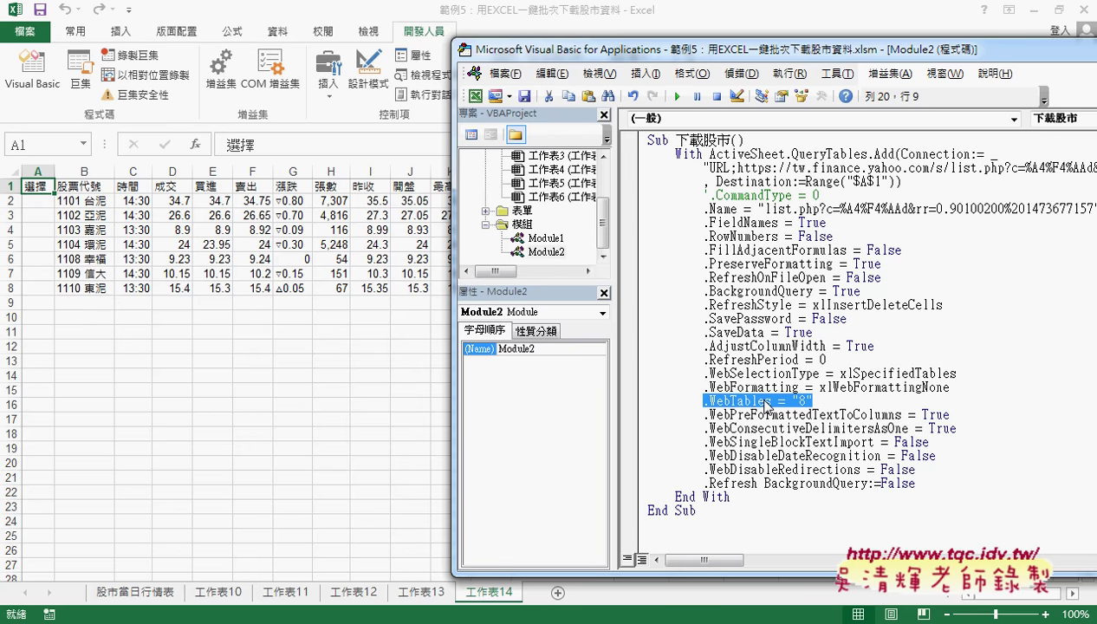
- Change .WebTables from "8" to "9" and close the VBA editor
left_click(806, 401)
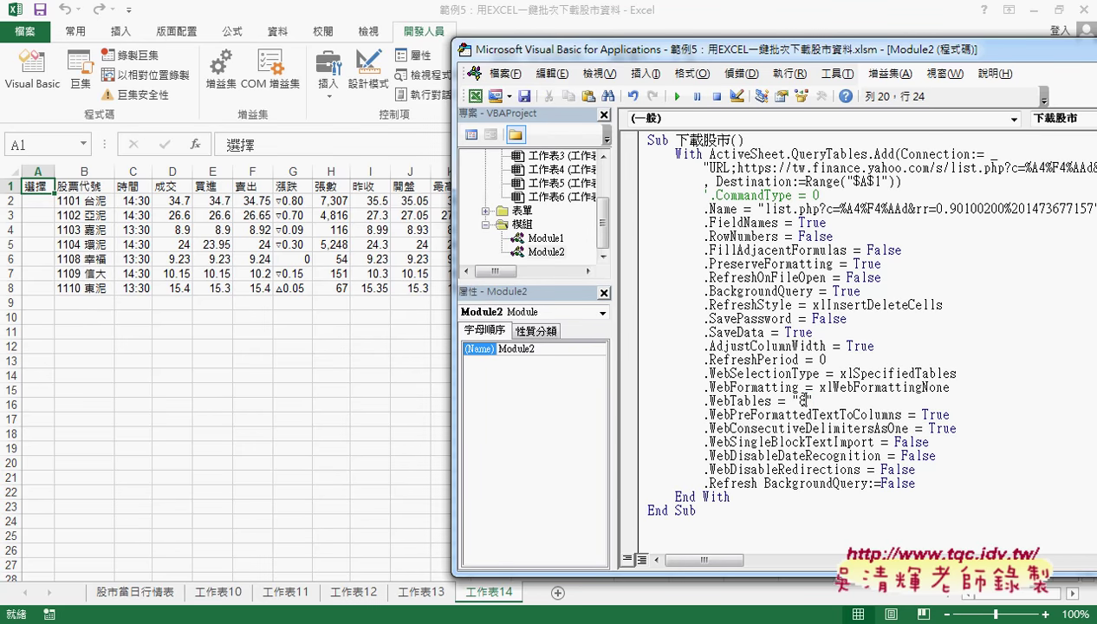
double_click(800, 401)
type("9")
left_click_drag(674, 134, 730, 137)
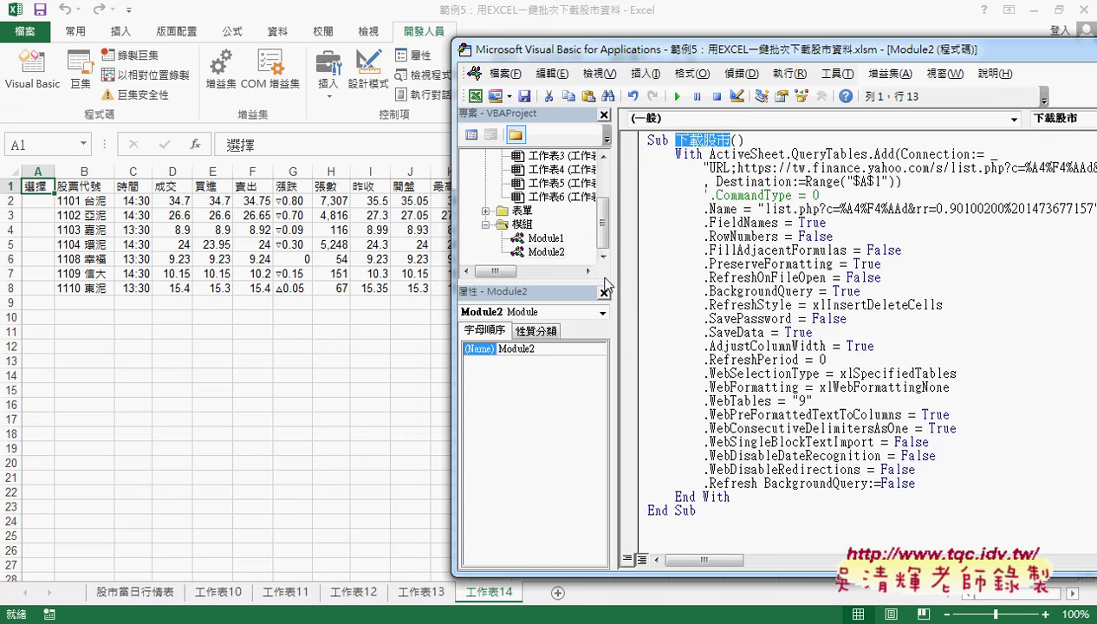
left_click(146, 600)
- Switch to 股市當日行情表 and point out the 水泥 and 食品 categories with their URLs
left_click(145, 597)
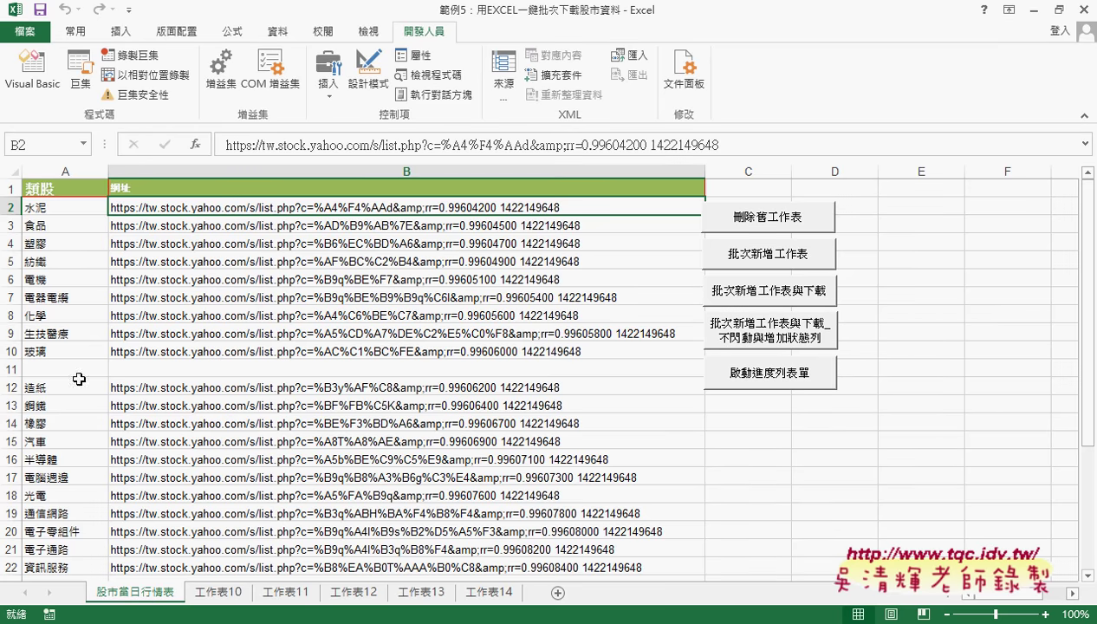
left_click(74, 210)
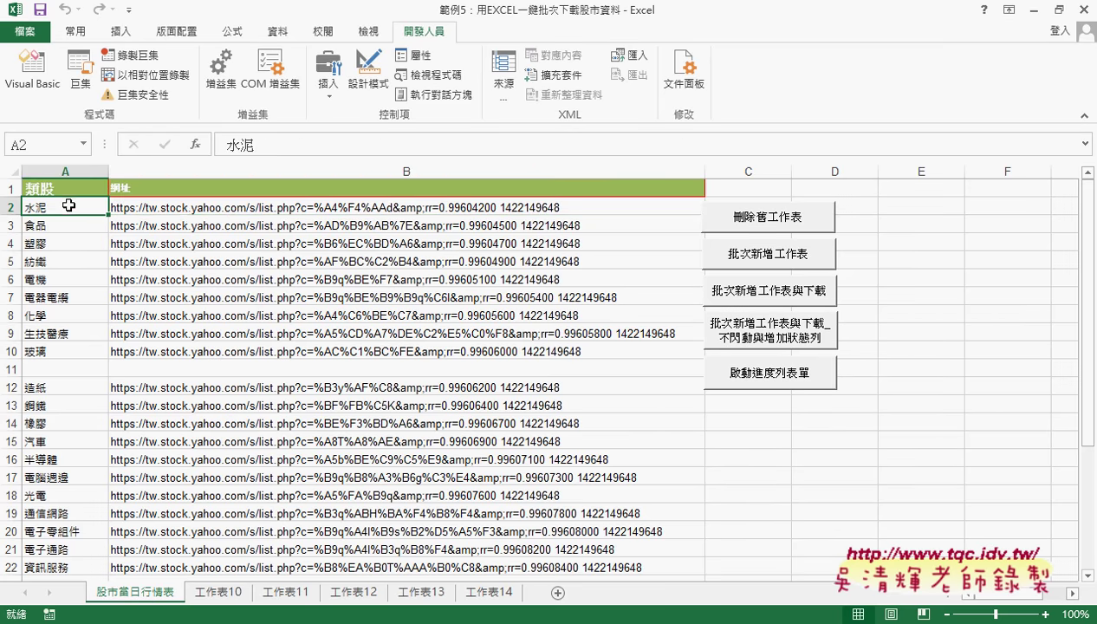
left_click(286, 205)
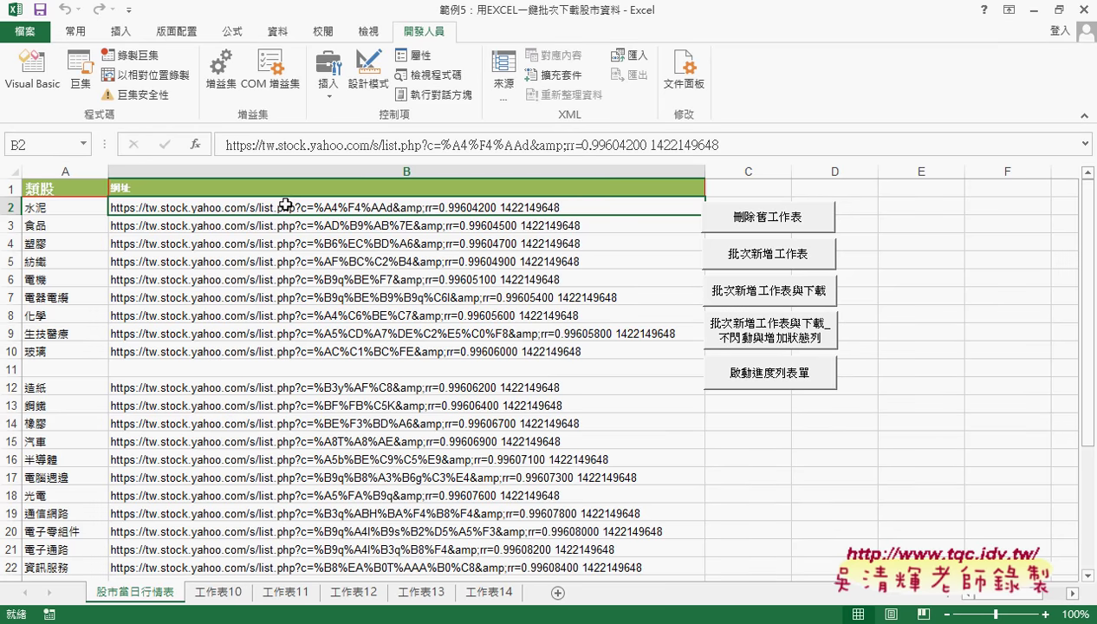
left_click(72, 226)
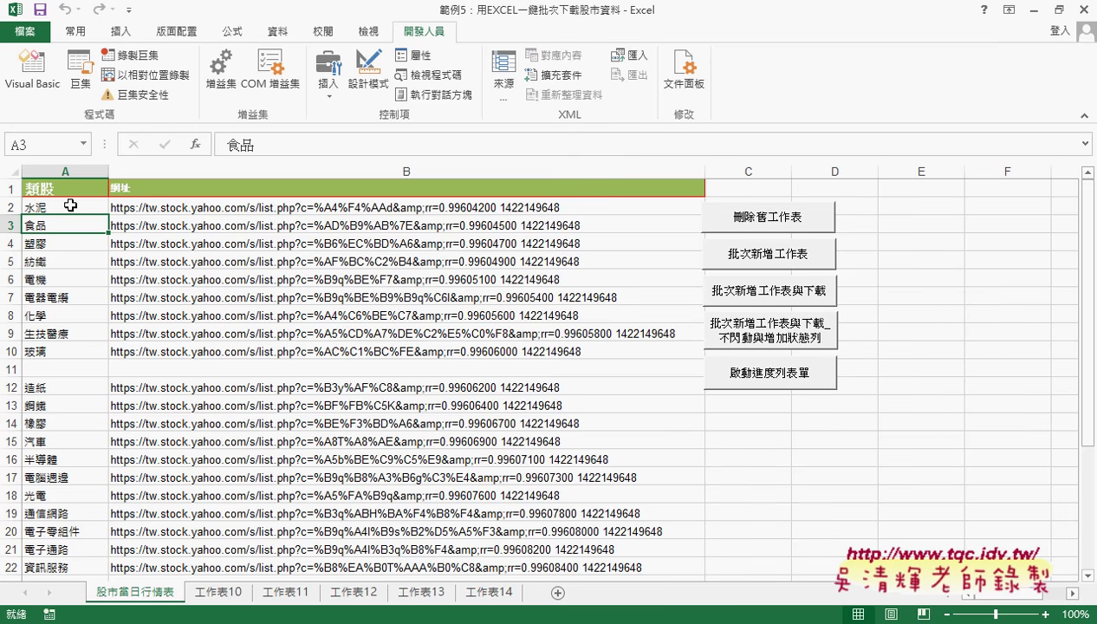
left_click(71, 206)
left_click(201, 205)
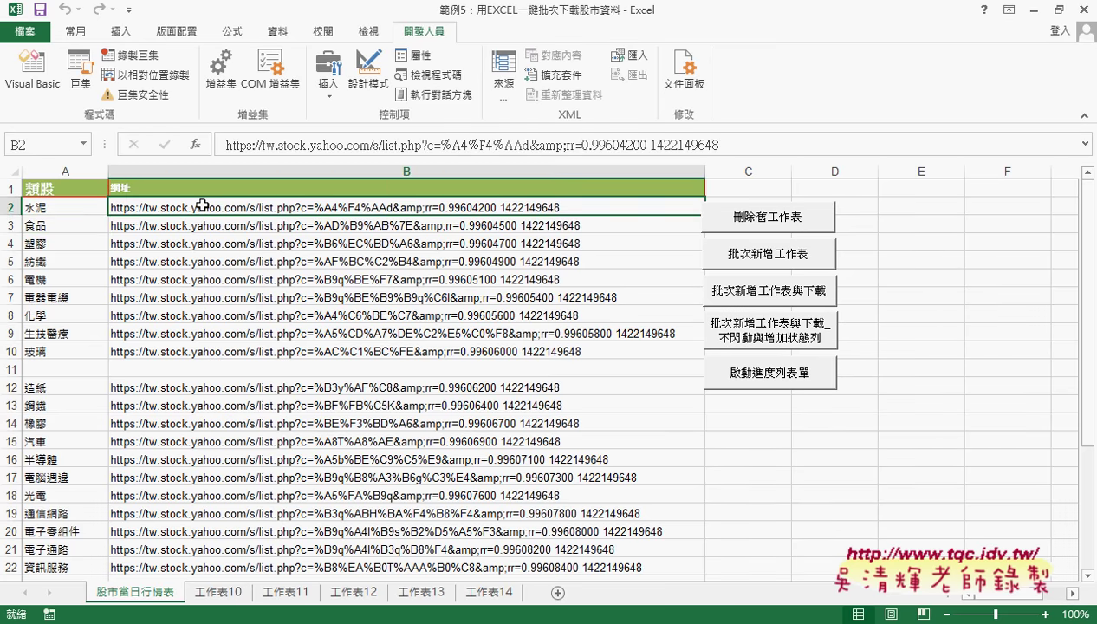
left_click(31, 232)
left_click(167, 226)
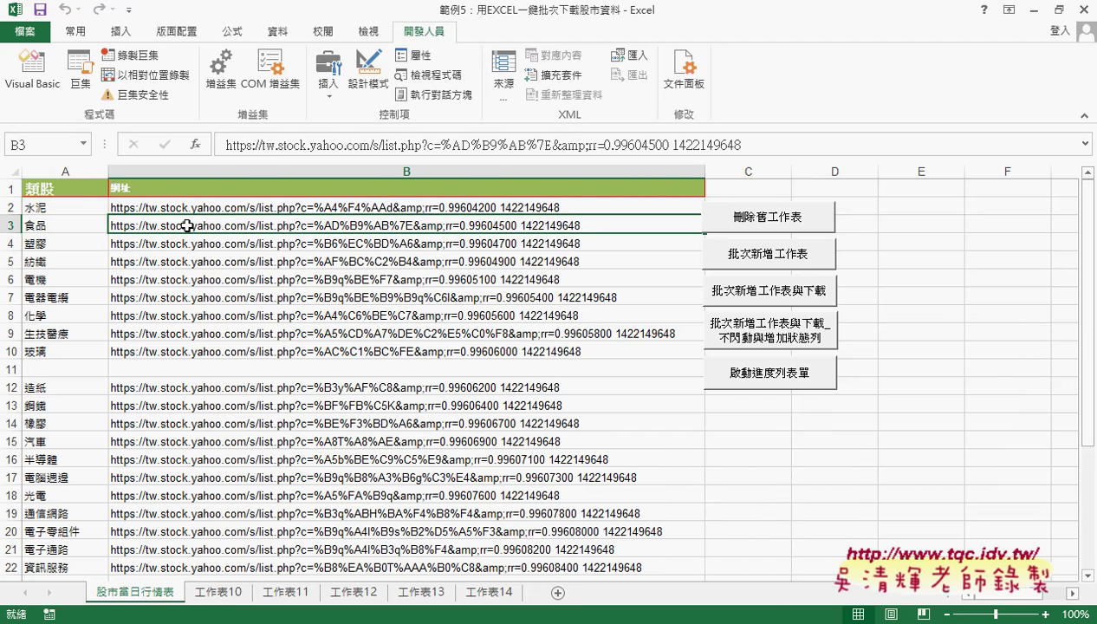
- Select the column A category names, then select blank row 11 ending the first block
left_click_drag(60, 206, 66, 548)
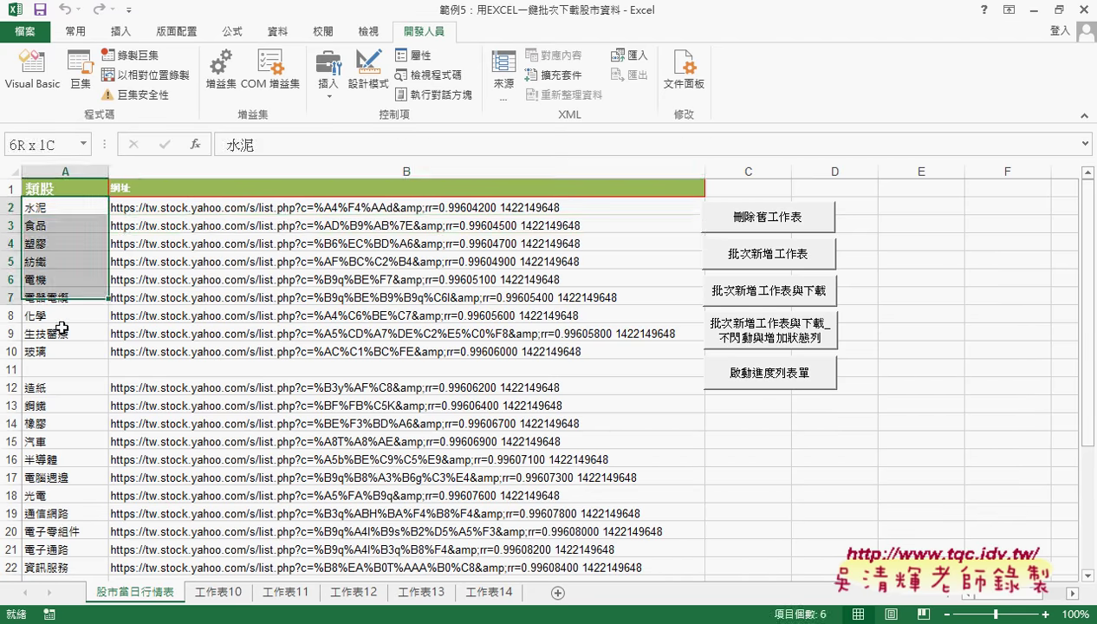
scroll(66, 548, "down", 2)
scroll(65, 548, "down", 2)
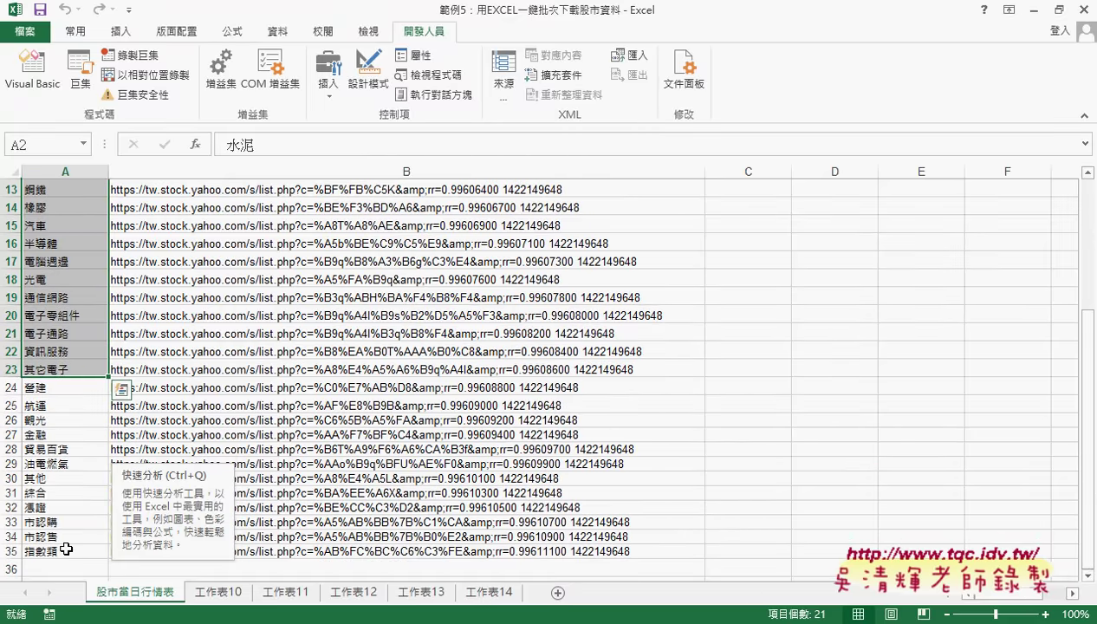
scroll(66, 549, "down", 1)
scroll(66, 548, "up", 5)
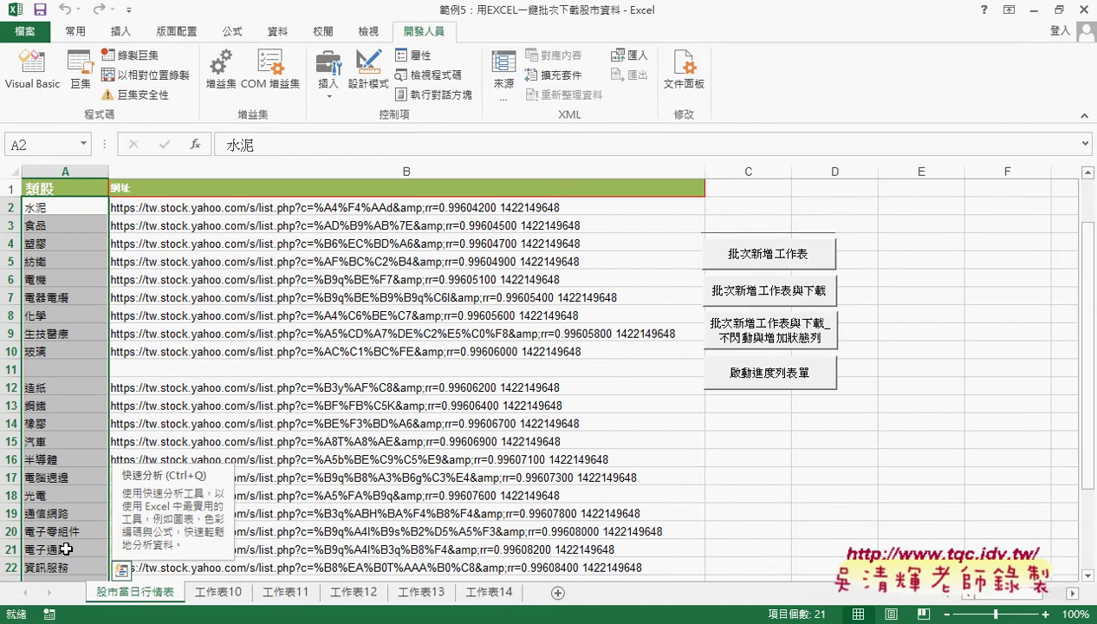
left_click(59, 365)
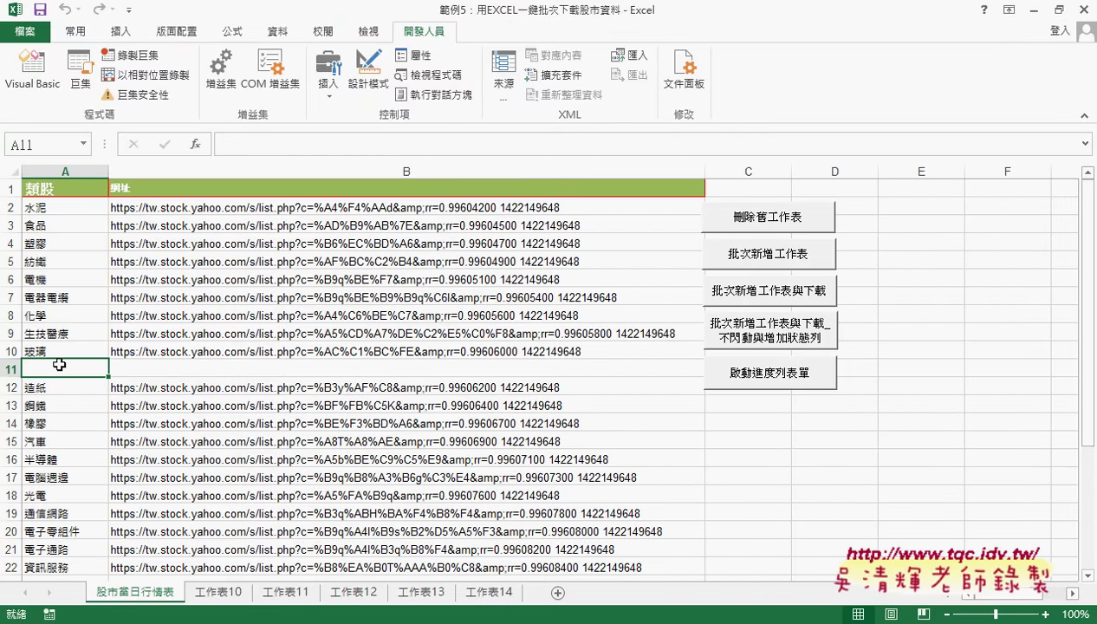
left_click(10, 367)
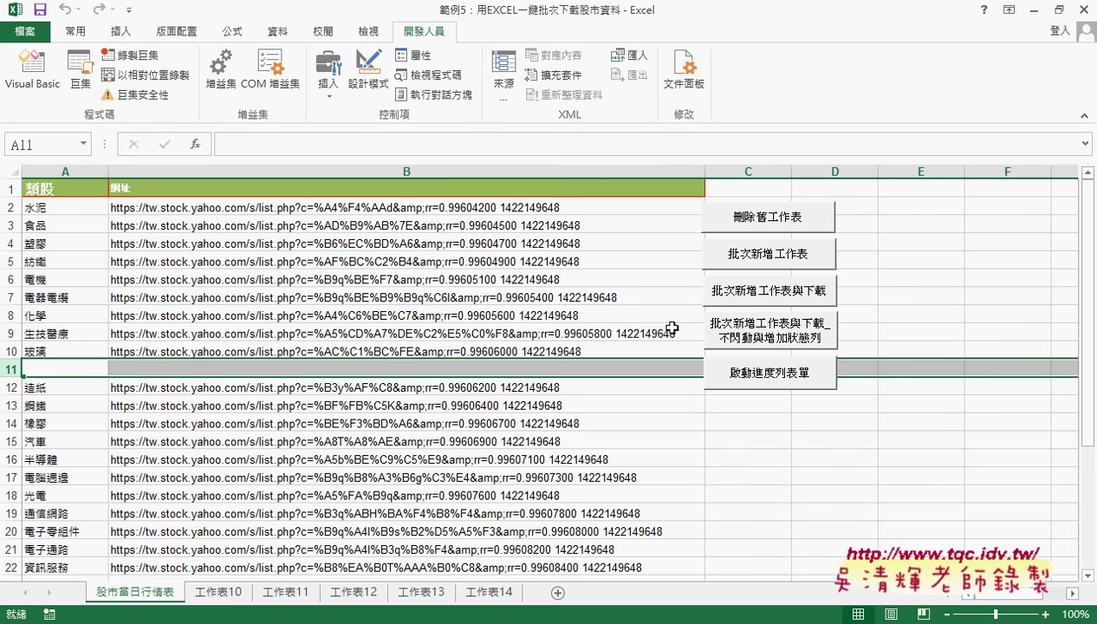
- Delete the old numbered sheets, add blank category sheets, and view 水泥, 食品, 塑膠, 紡織
left_click(776, 223)
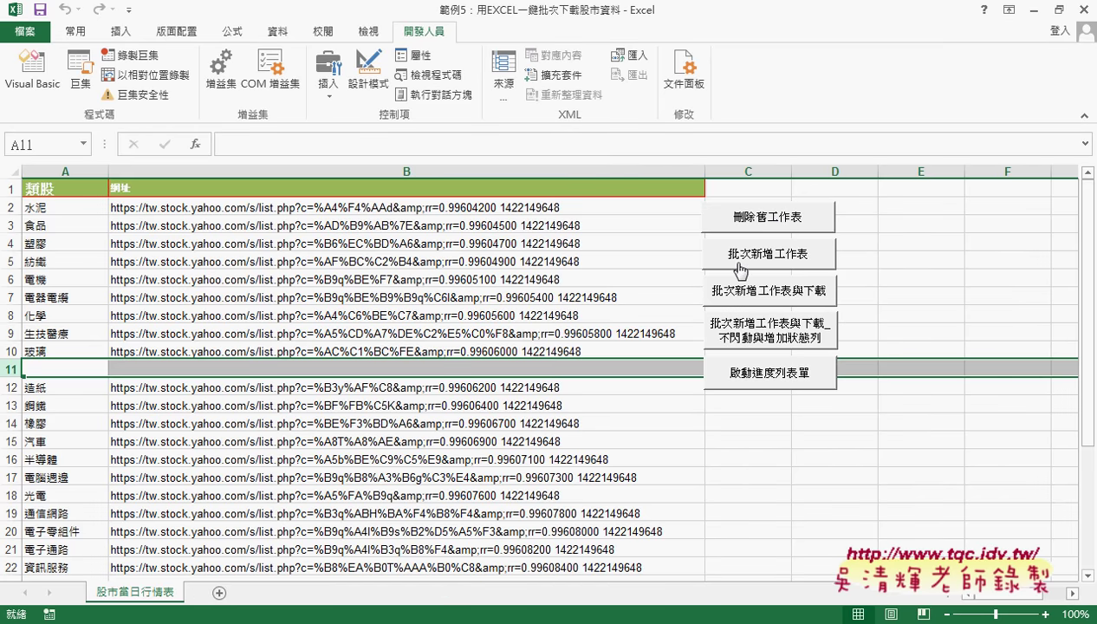
left_click(769, 256)
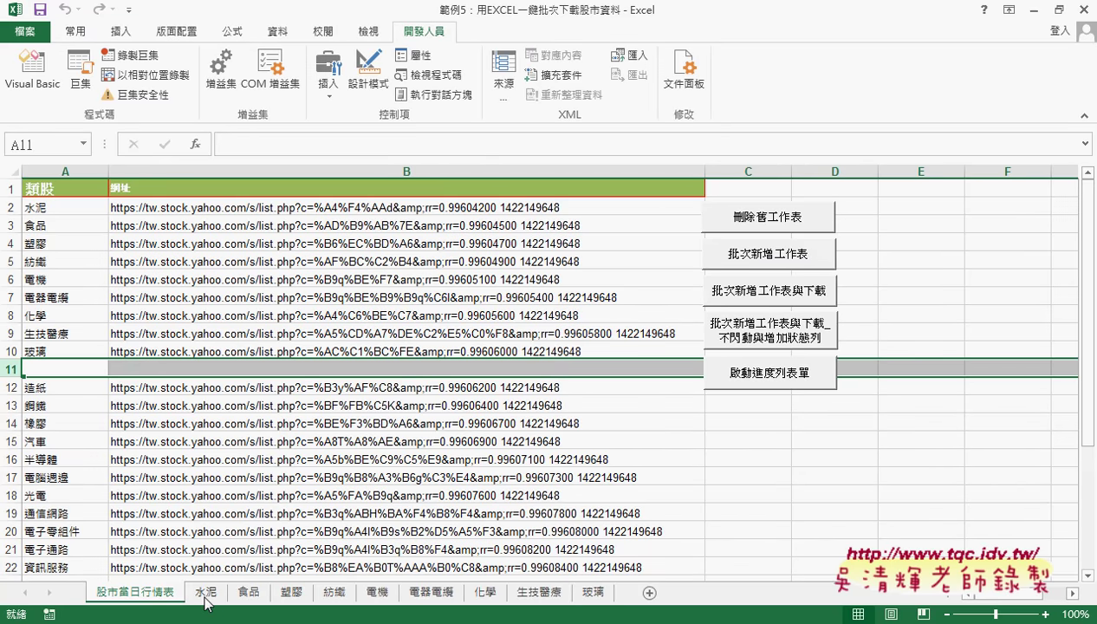
left_click(206, 594)
left_click(248, 594)
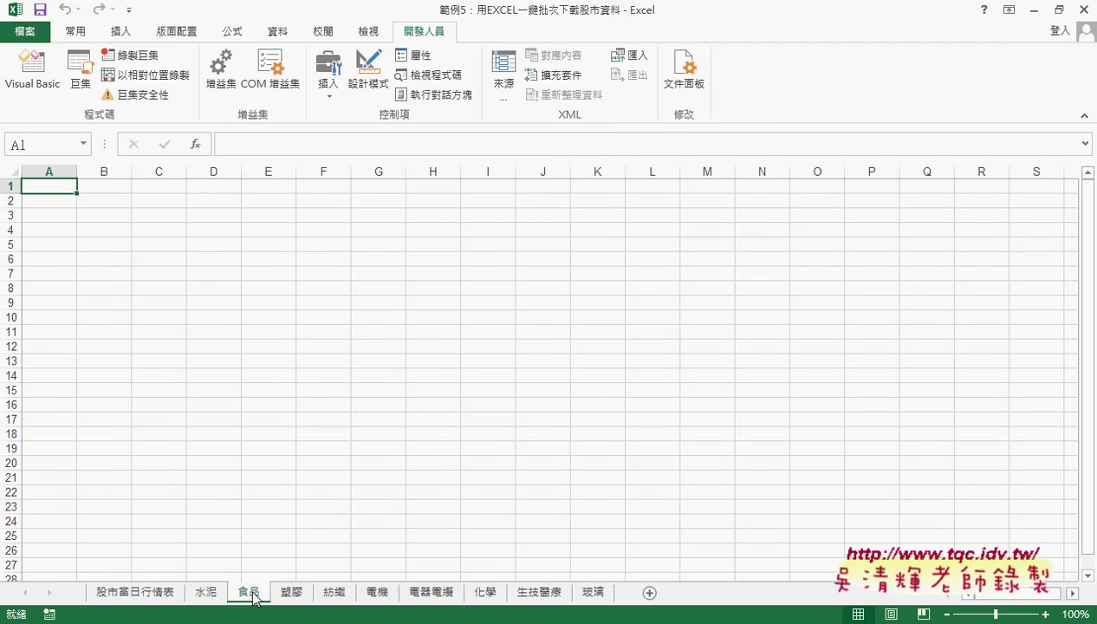
left_click(292, 595)
left_click(335, 595)
- Flip through the new category sheets again, then return to 股市當日行情表 and delete them
left_click(208, 594)
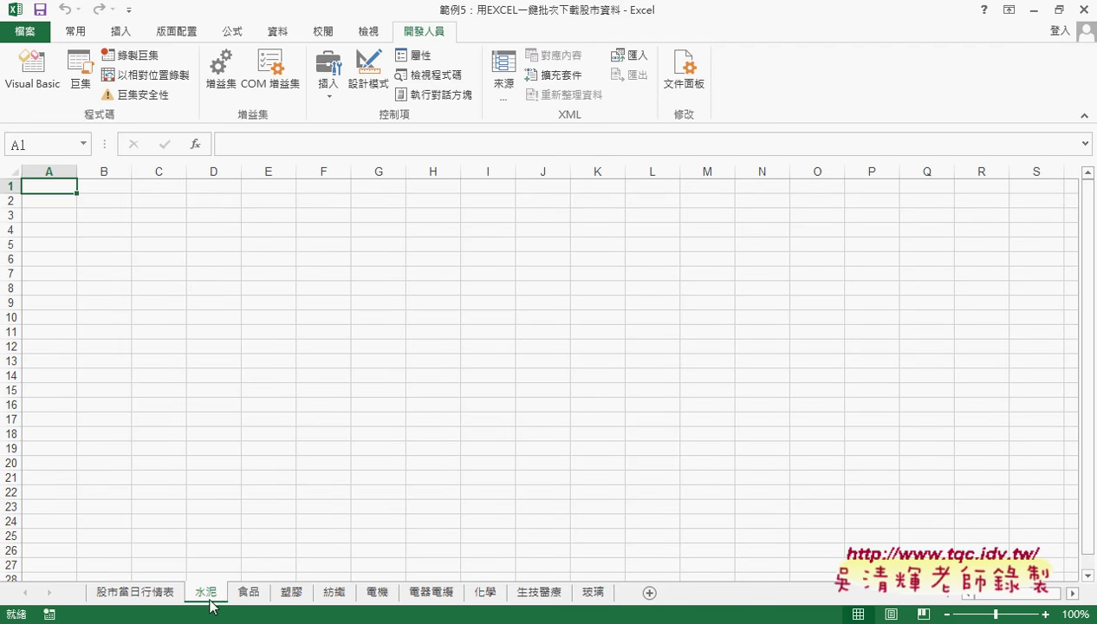
left_click(251, 594)
left_click(291, 595)
left_click(336, 594)
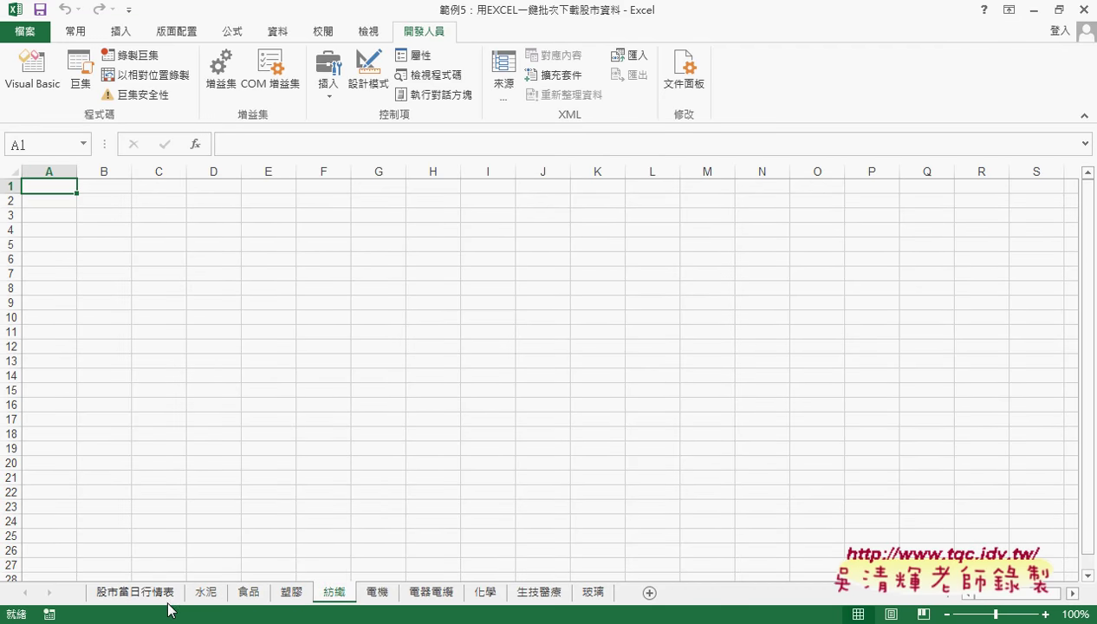
left_click(167, 596)
left_click(768, 220)
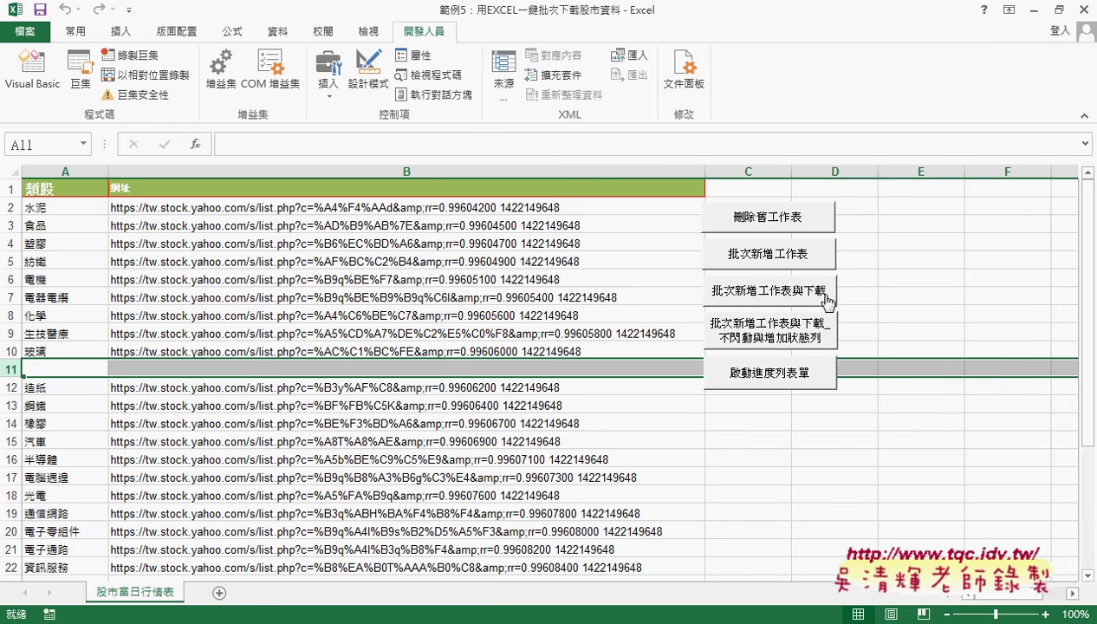
- Run the 批次新增工作表與下載 macro to create and fill sheets 水泥 through 玻璃 with quotes
mouse_move(828, 300)
left_mouse_down()
mouse_move(798, 278)
mouse_move(823, 305)
left_mouse_up()
mouse_move(911, 232)
left_mouse_down()
mouse_move(854, 266)
mouse_move(877, 265)
left_mouse_up()
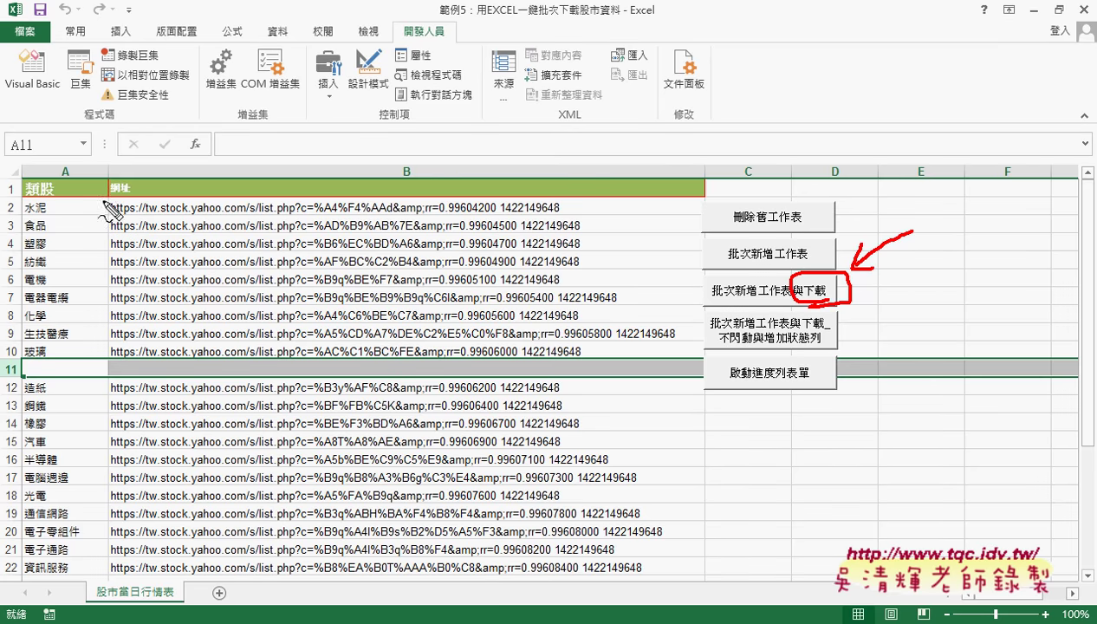
mouse_move(102, 201)
left_mouse_down()
mouse_move(103, 227)
mouse_move(499, 202)
mouse_move(539, 227)
left_mouse_up()
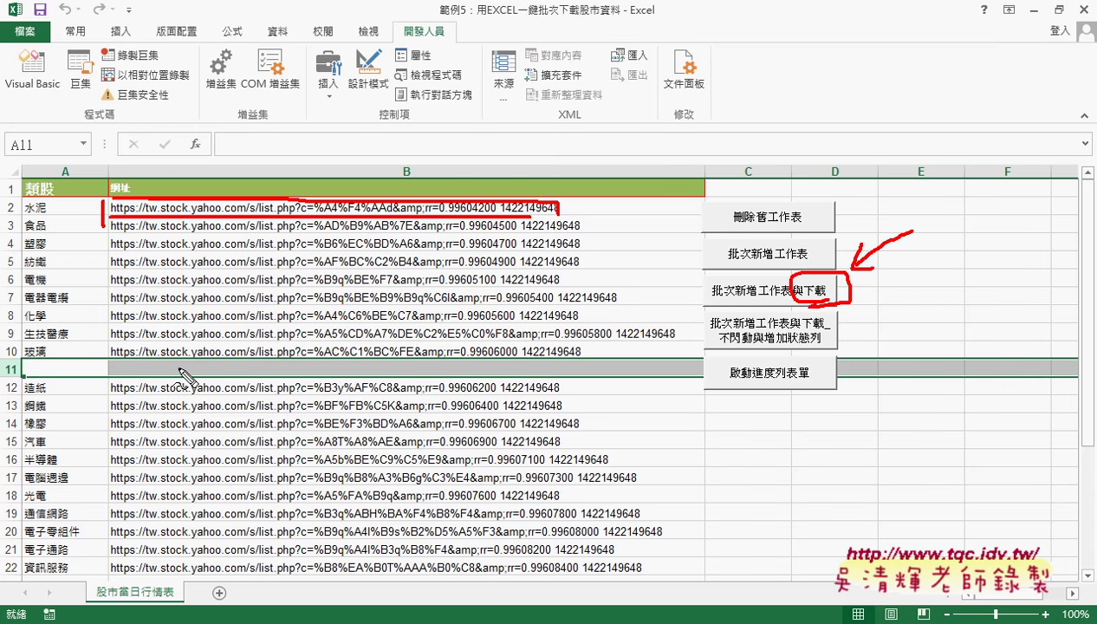
key("Escape")
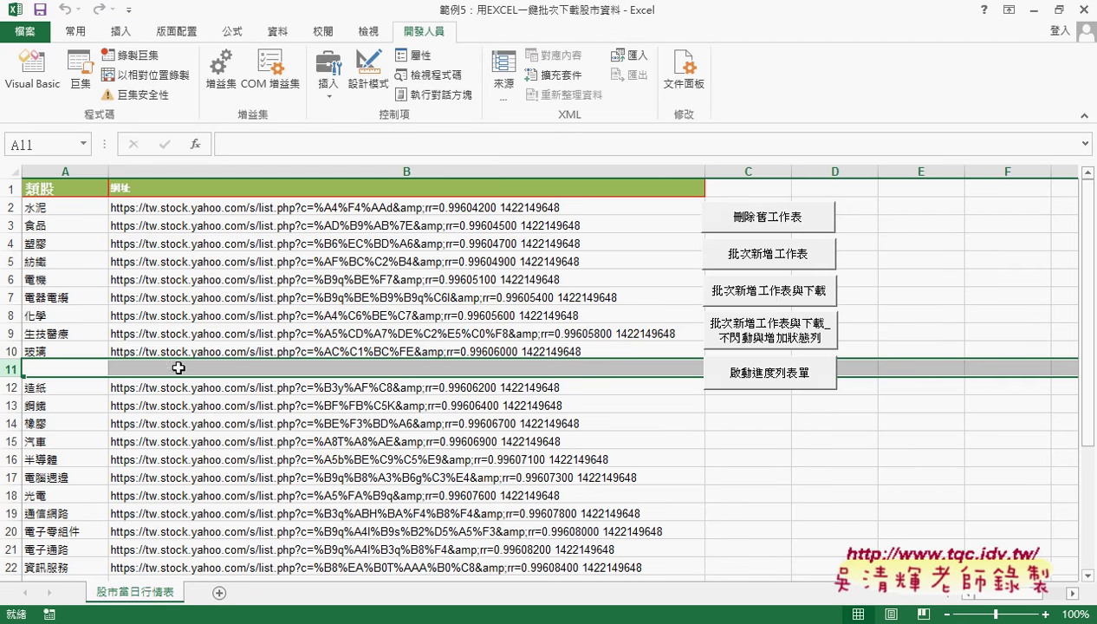
left_click(764, 289)
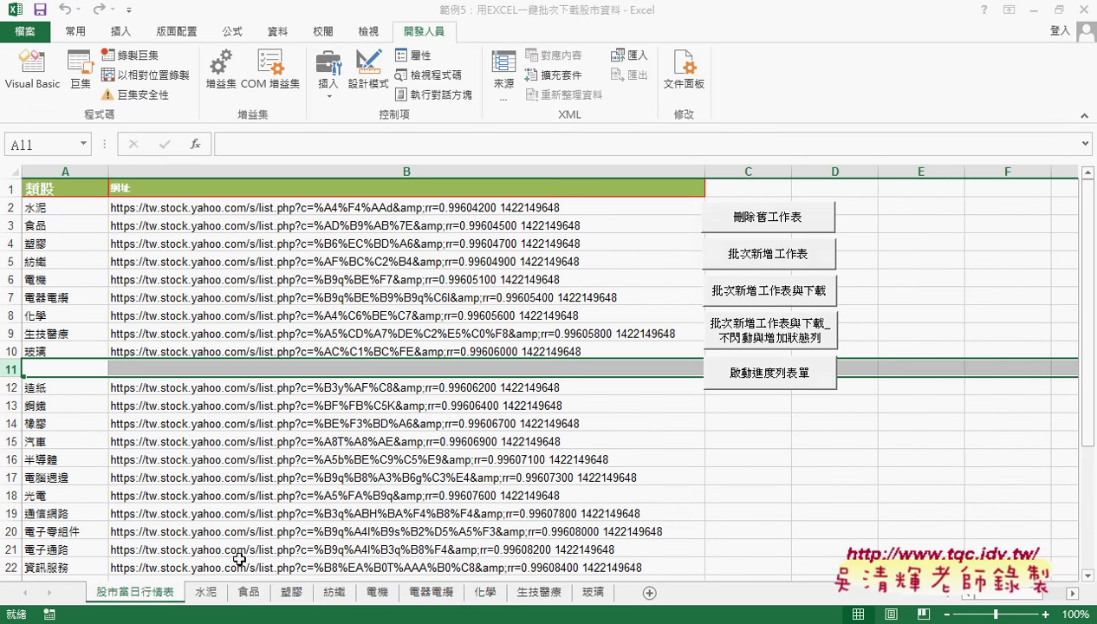
left_click(205, 596)
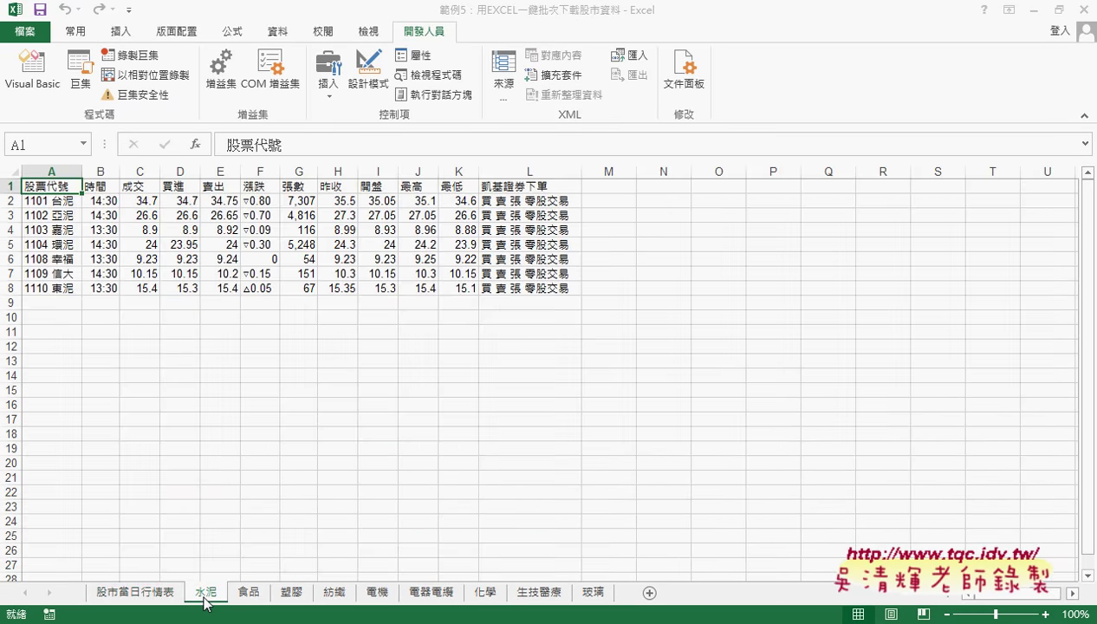
left_click(250, 596)
left_click(289, 598)
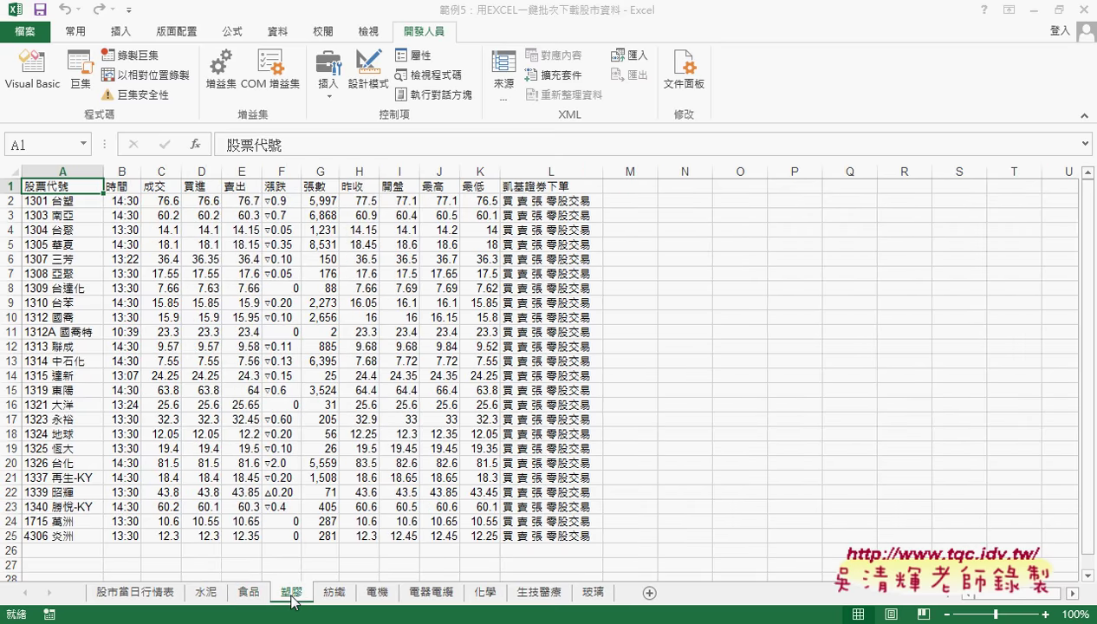
left_click(333, 596)
left_click(377, 595)
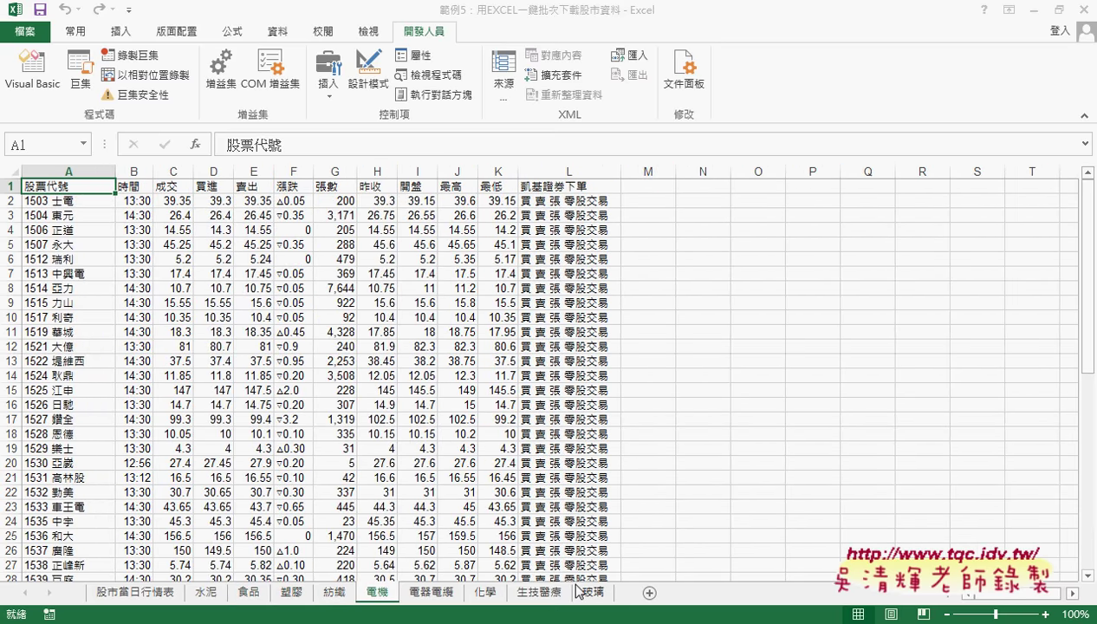
left_click(157, 596)
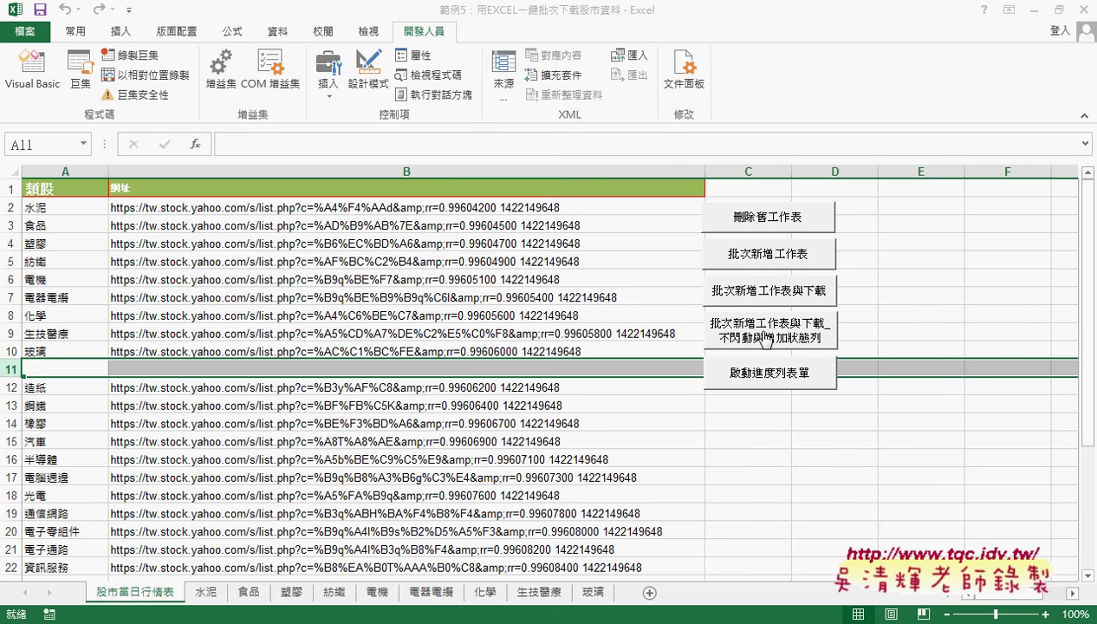
- Rerun the download via 啟動進度列表單, then select B2:K8 of the refreshed 水泥 quote table
left_click(763, 379)
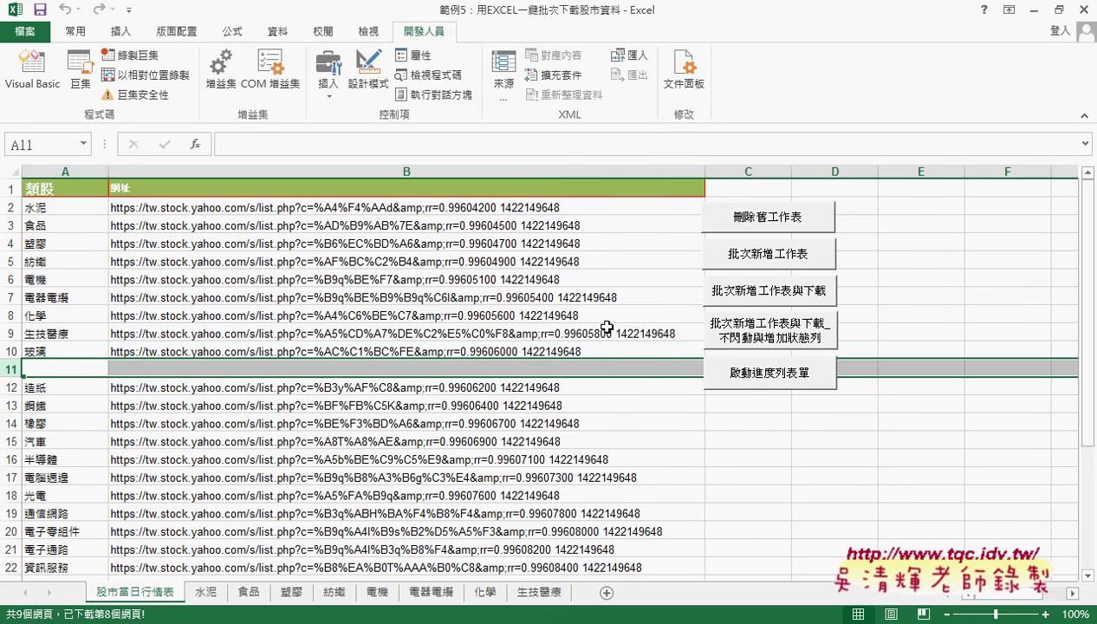
left_click(206, 592)
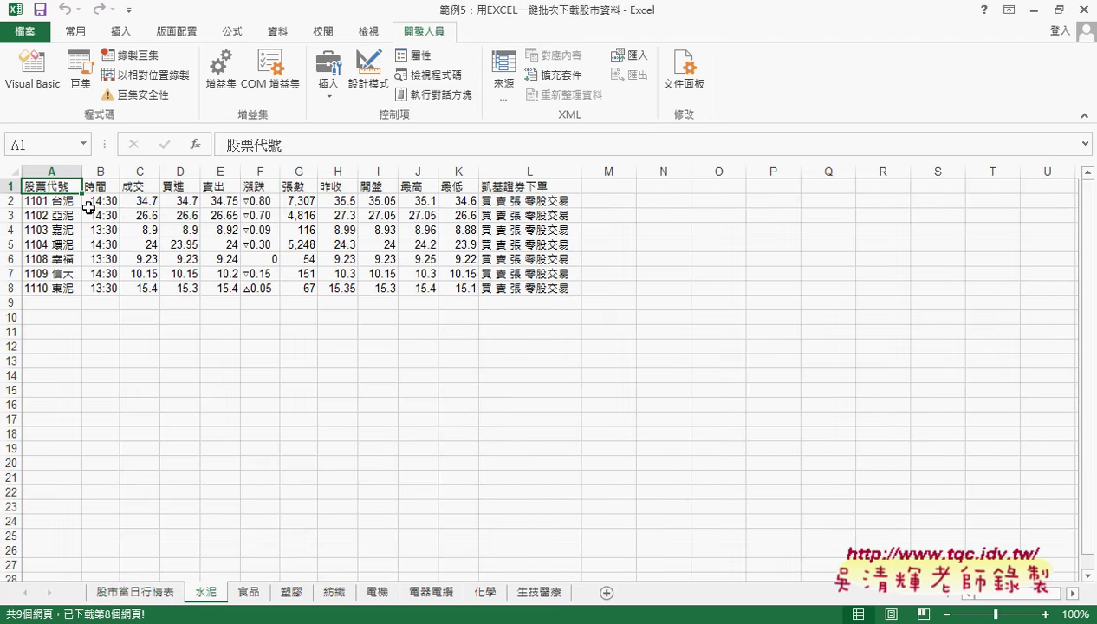
left_click_drag(88, 206, 465, 289)
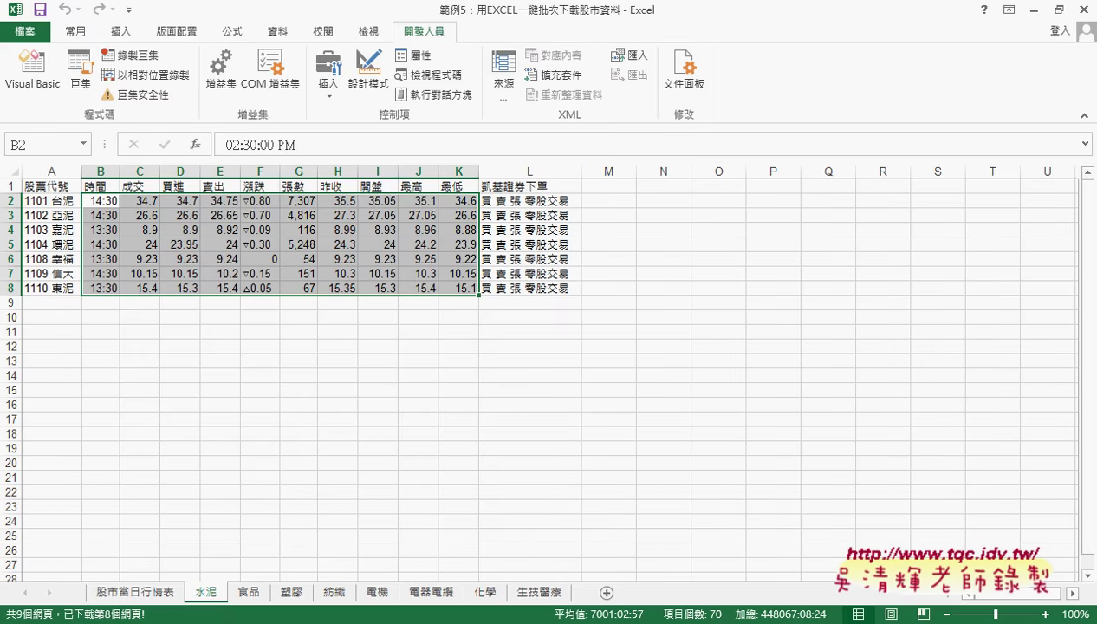
- In Chrome, follow the shortened course link to the Drive folder and maximise the window
mouse_move(180, 620)
left_click(186, 546)
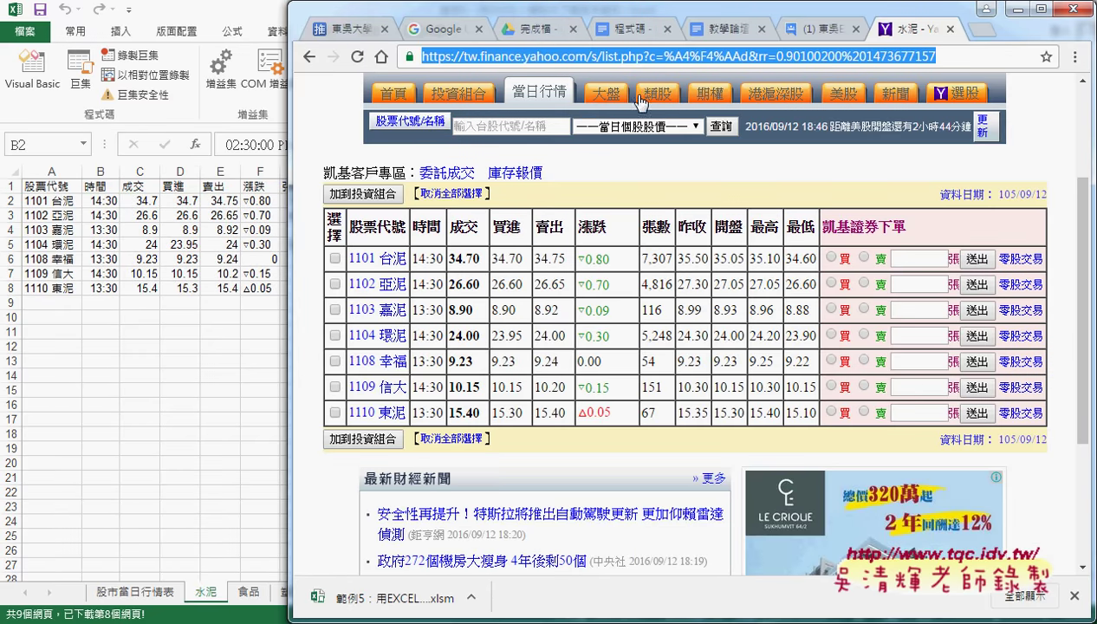
left_click(433, 30)
left_click(557, 166)
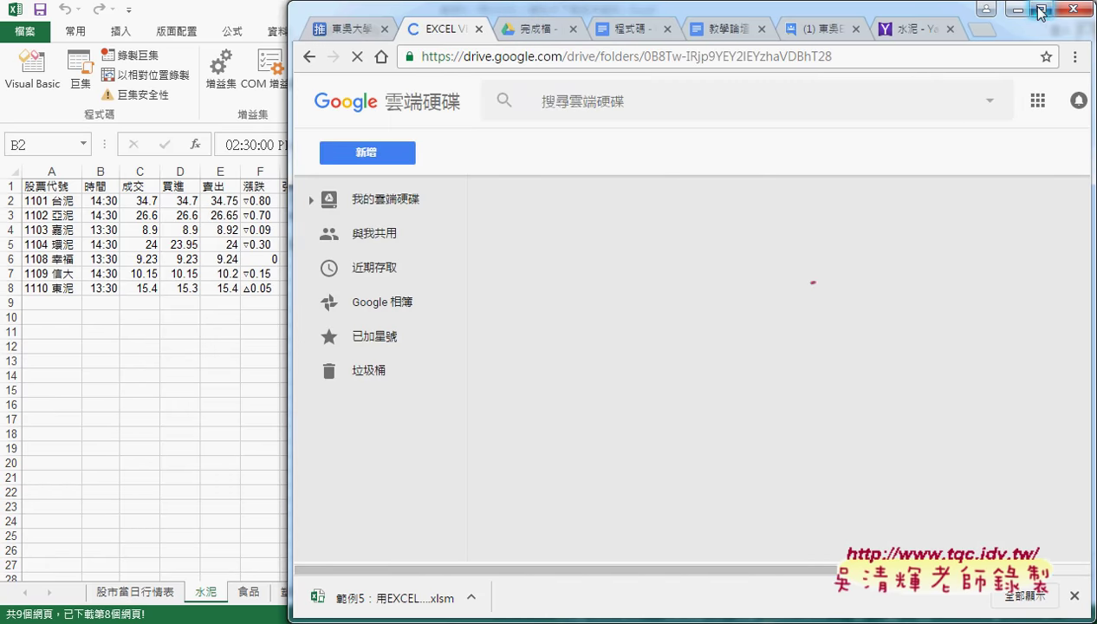
left_click(1041, 8)
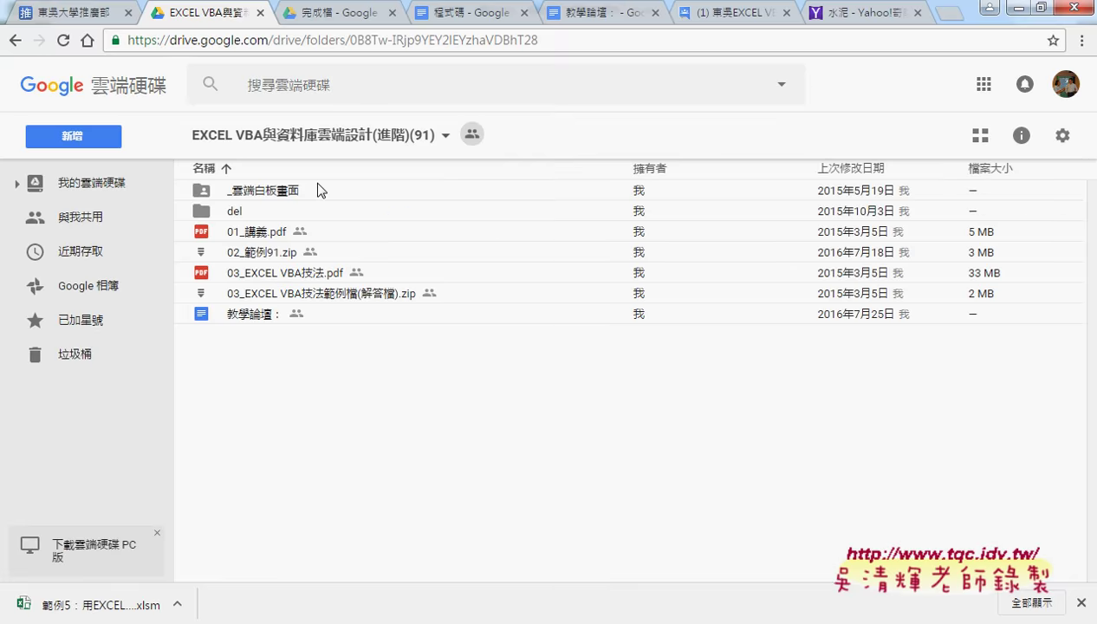
- Browse 雲端白板畫面 > 問題06 > 03_下載網路資料 and preview 股市當日行情表.xlsx
double_click(318, 188)
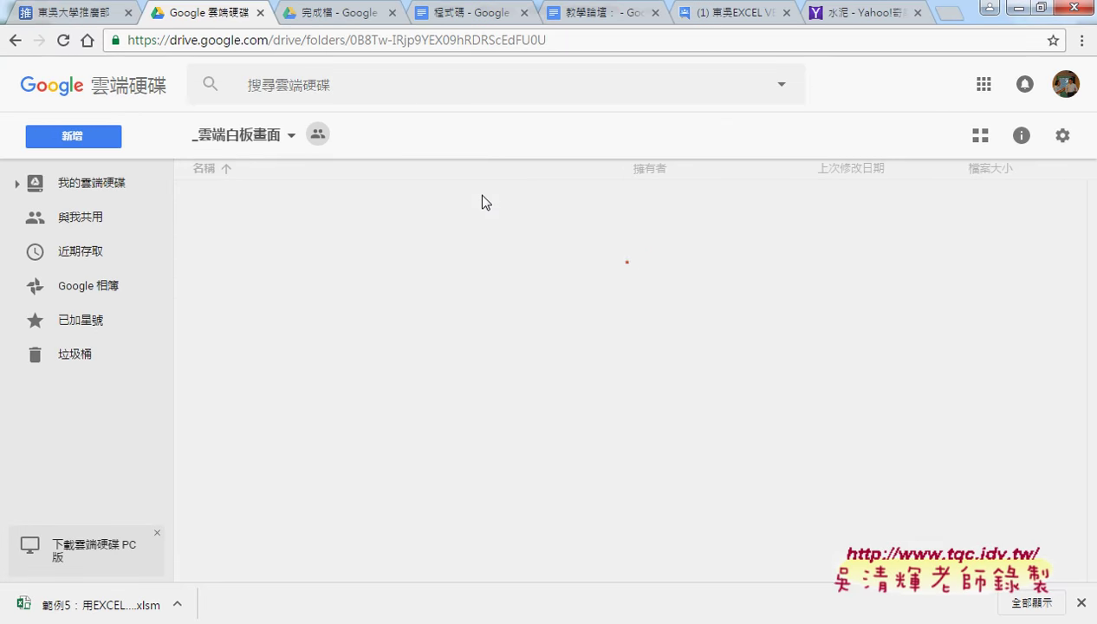
double_click(281, 357)
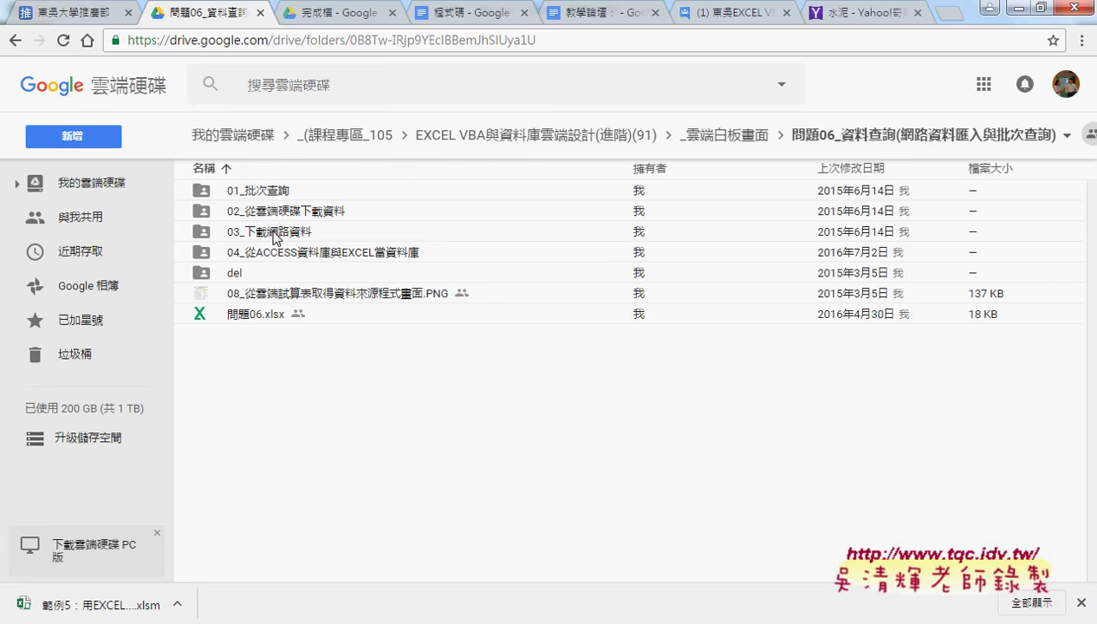
double_click(274, 232)
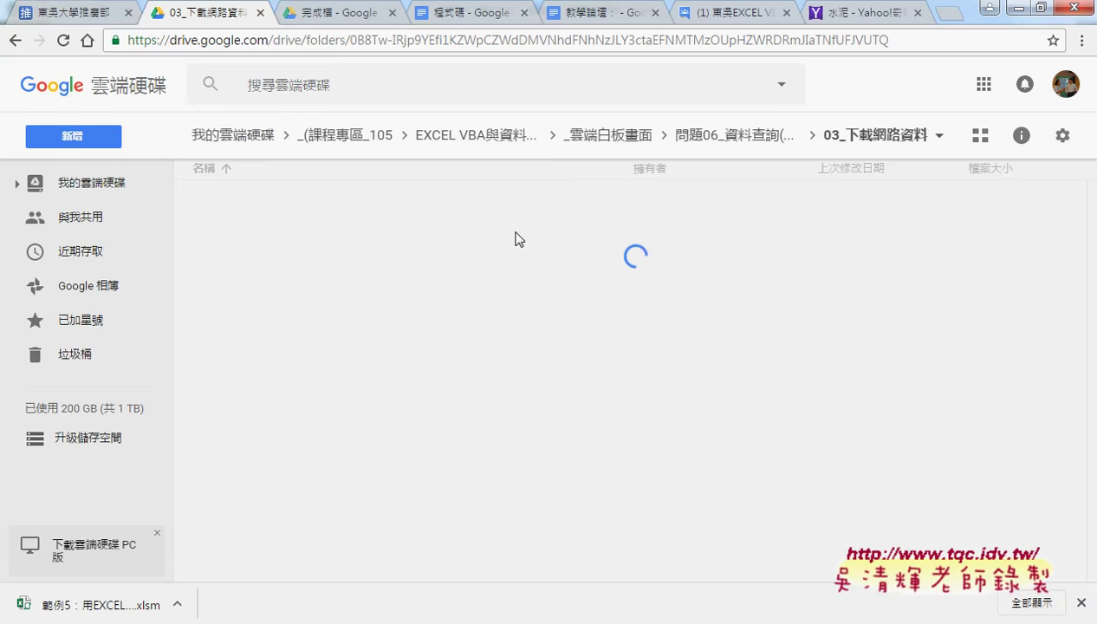
left_click(276, 278)
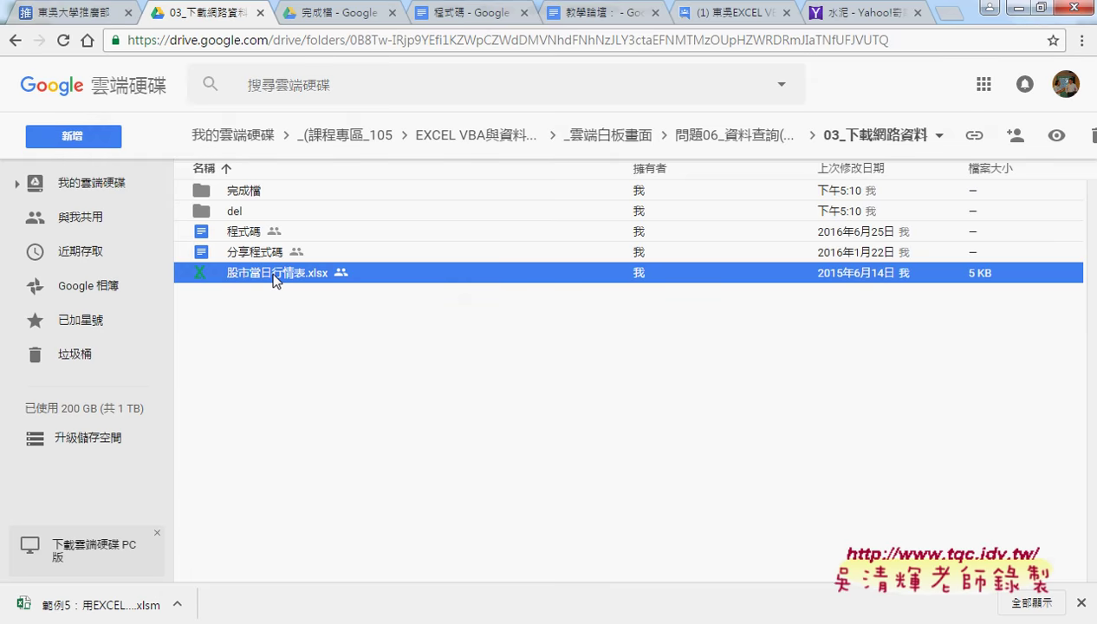
double_click(276, 278)
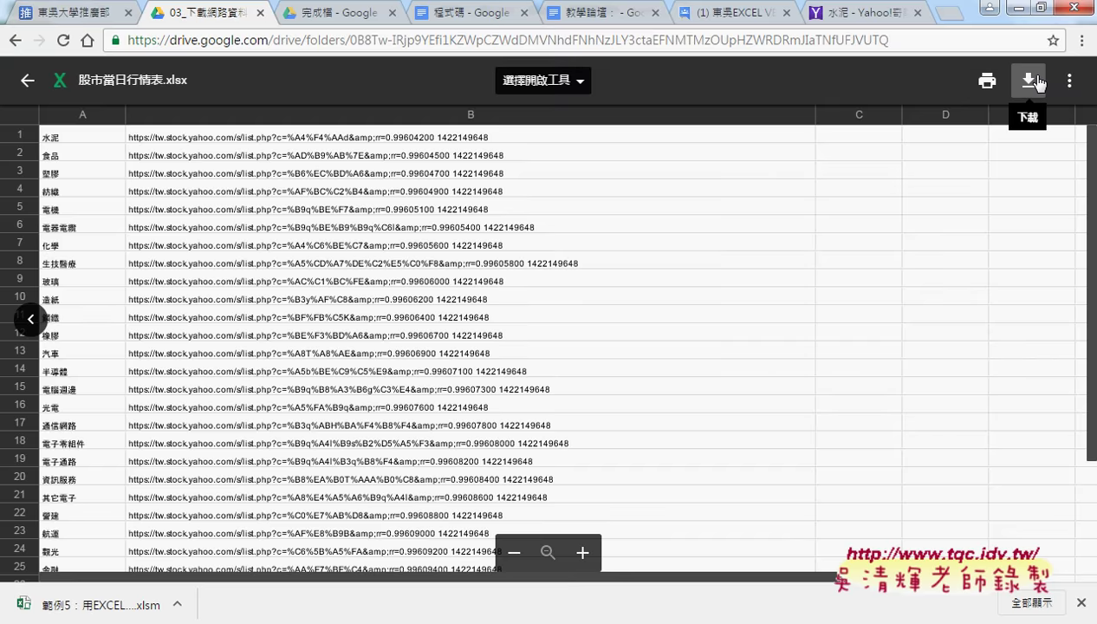
- Return to Excel's 股市當日行情表 sheet
mouse_move(24, 603)
mouse_move(167, 557)
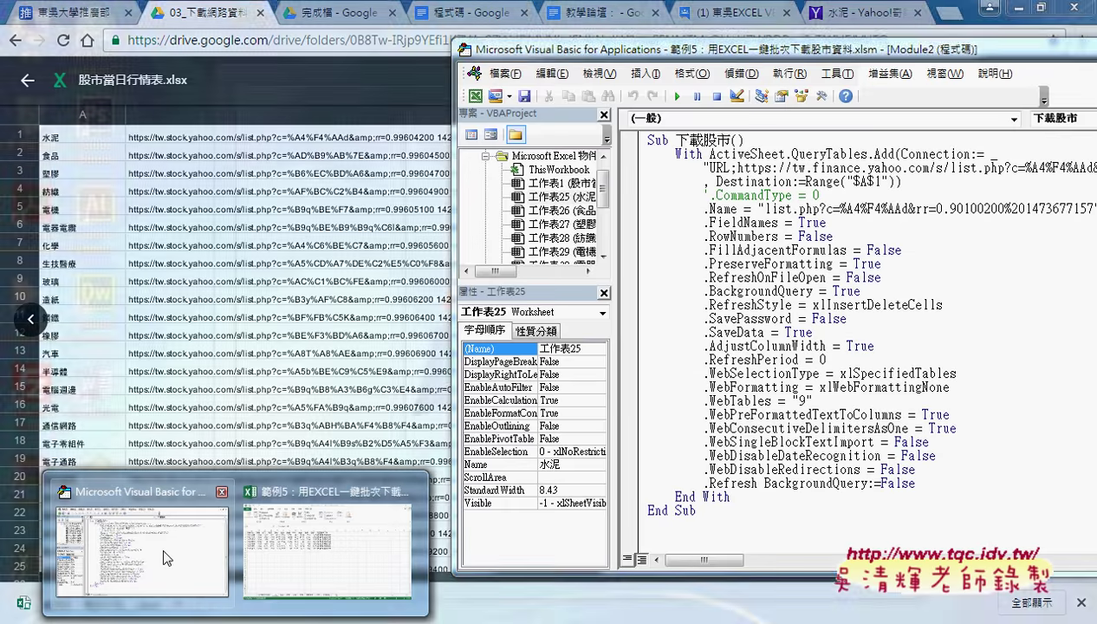
left_click(294, 546)
left_click(125, 592)
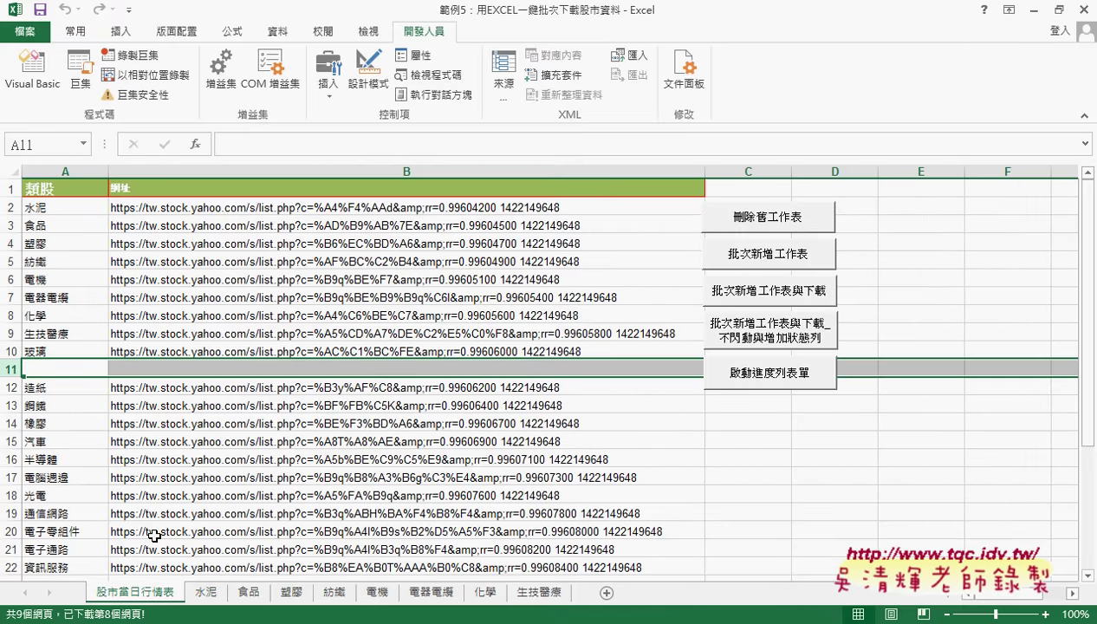
- Select the header cells 類股 and 網址 in row 1 (A1:B1)
left_click(6, 185)
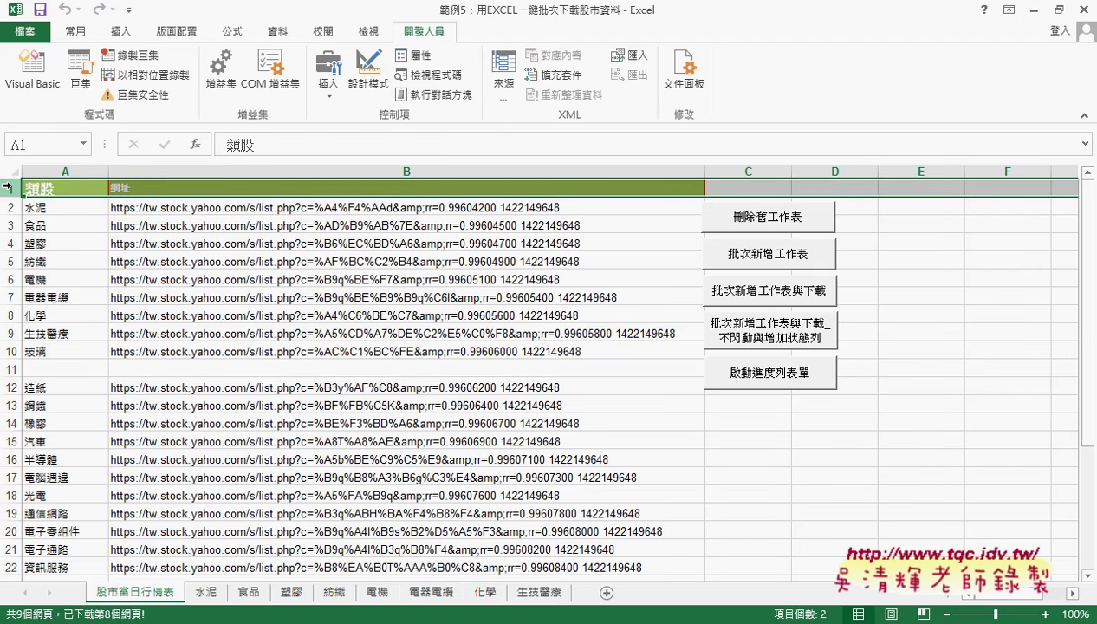
left_click_drag(40, 187, 157, 190)
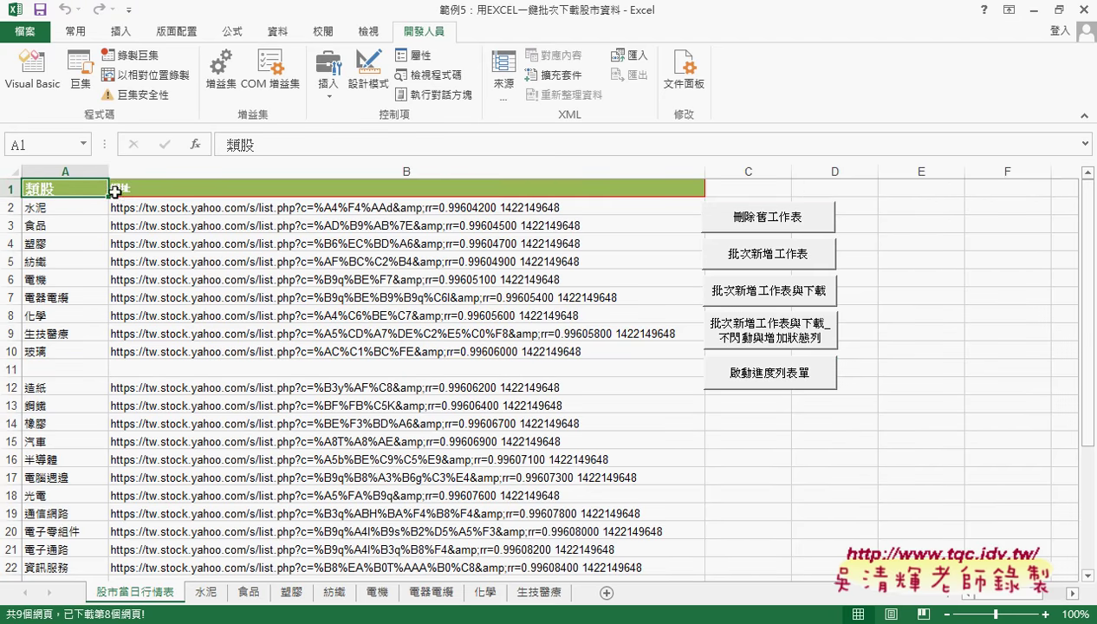
left_click(157, 190)
left_click(7, 186)
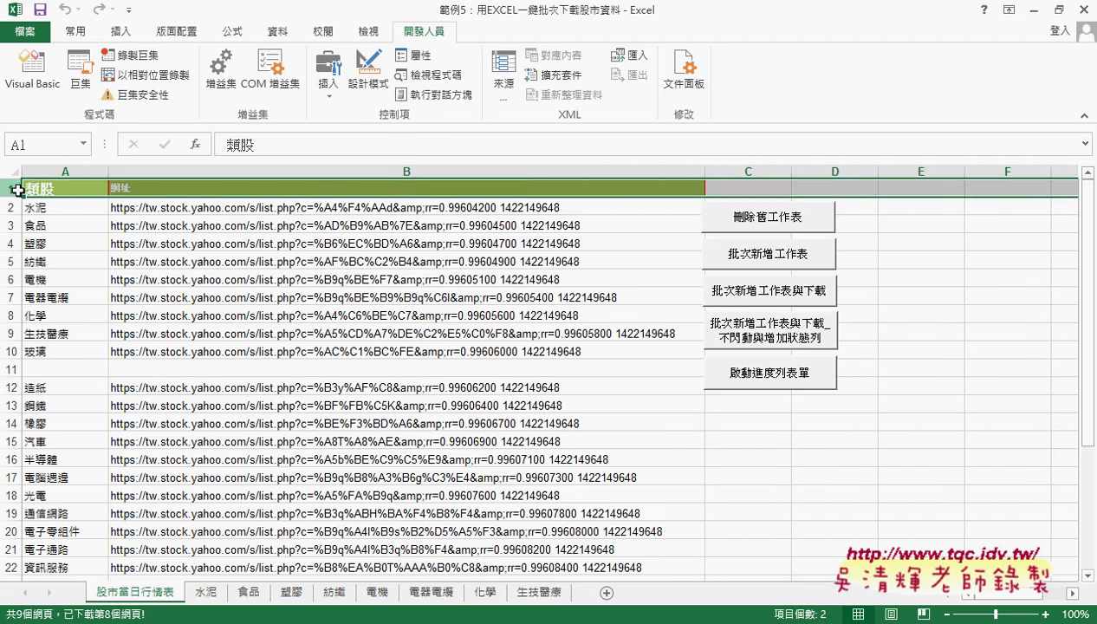
left_click(57, 190)
left_click(138, 191)
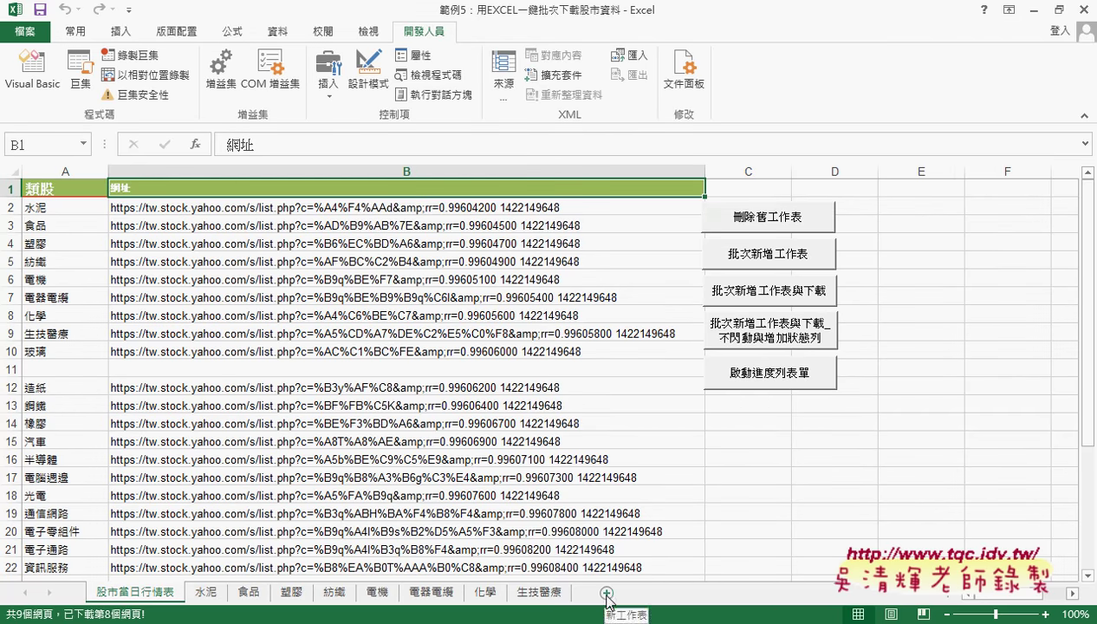
- Insert blank sheet 工作表41 and bring up the 資料 tab's external data options
left_click(606, 593)
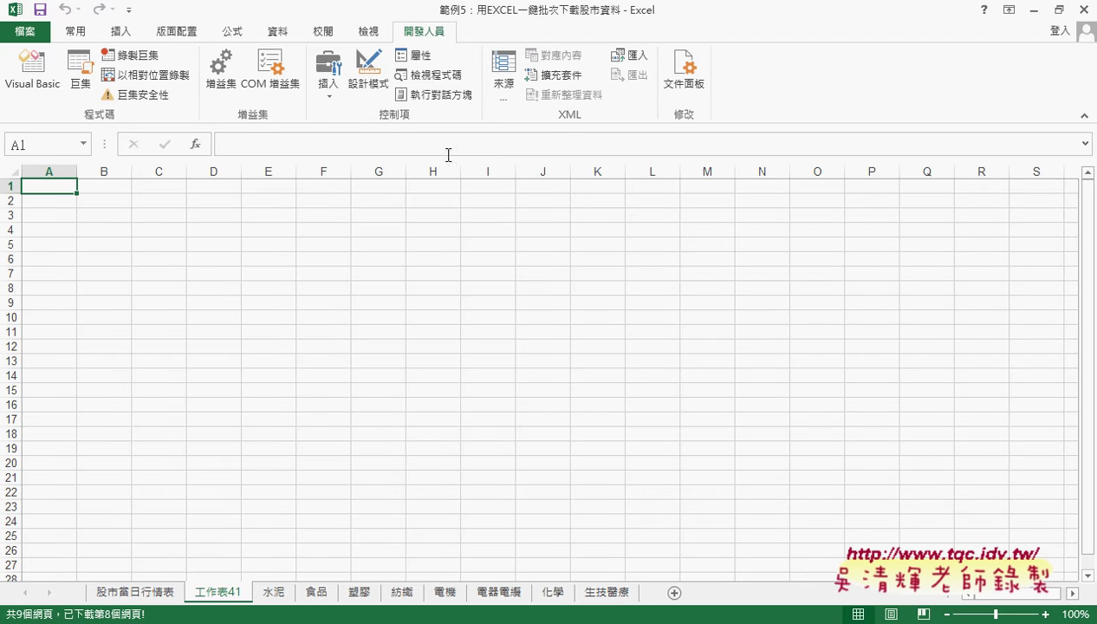
left_click(281, 35)
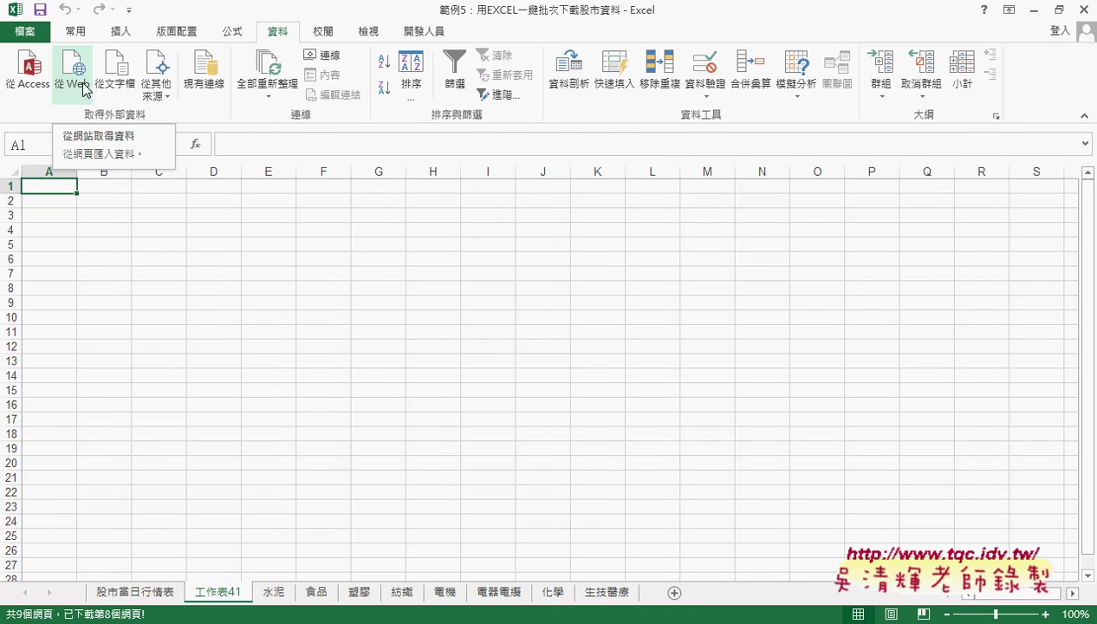
left_click(84, 90)
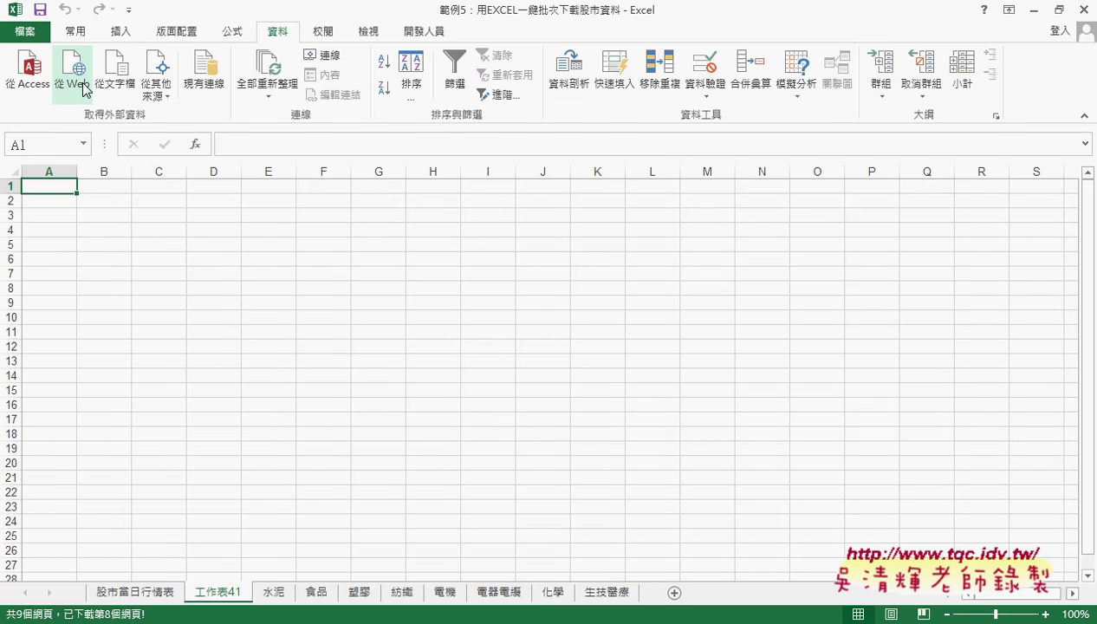